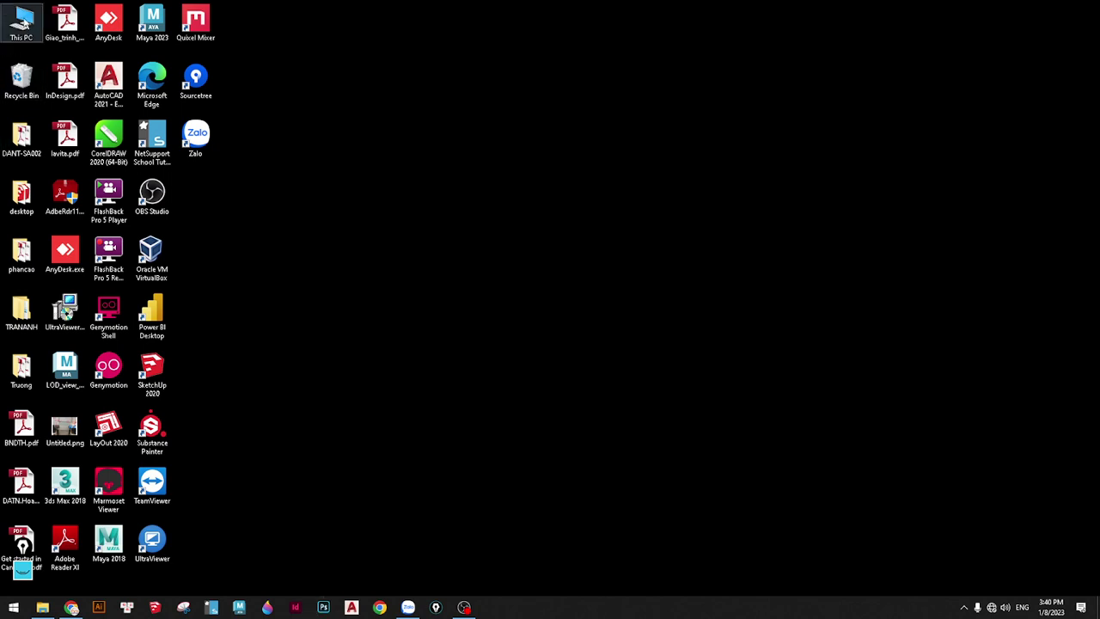
Browse to the Program Files folder on Local Disk (C:) to view its program folders, and close the window
{"action": "double_click", "coordinate": [23, 24]}
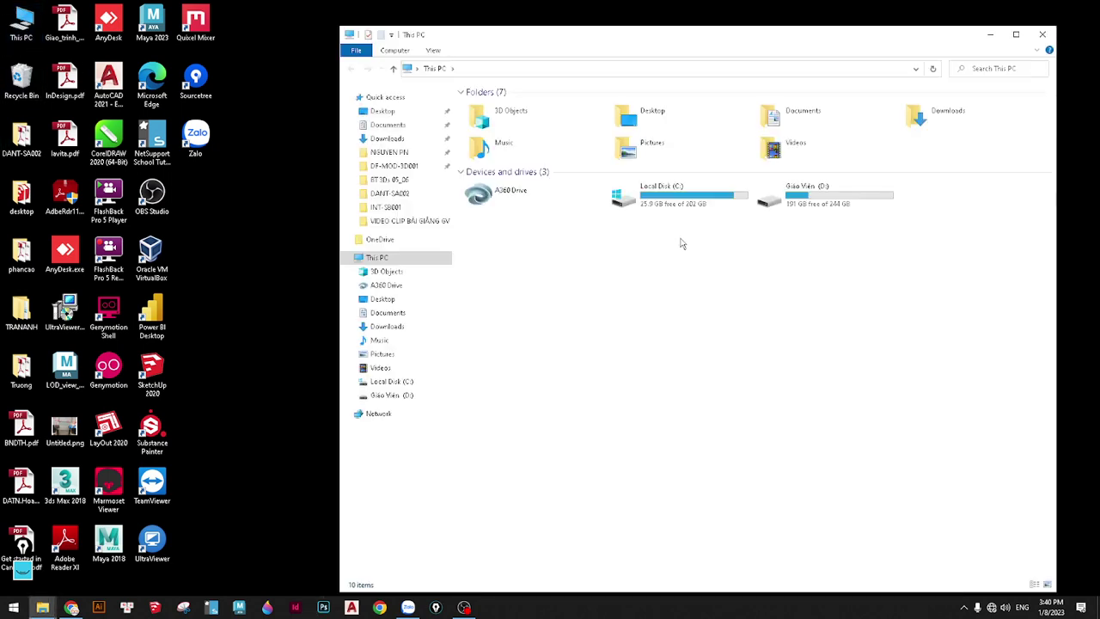
{"action": "double_click", "coordinate": [670, 204]}
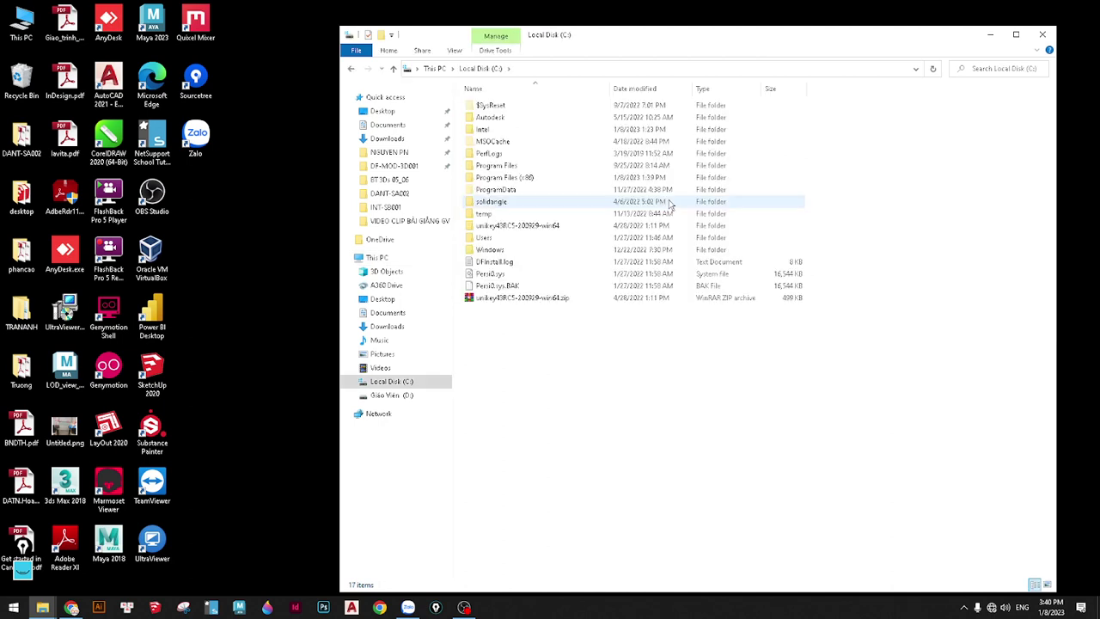
{"action": "left_click_drag", "start_coordinate": [641, 44], "coordinate": [383, 35]}
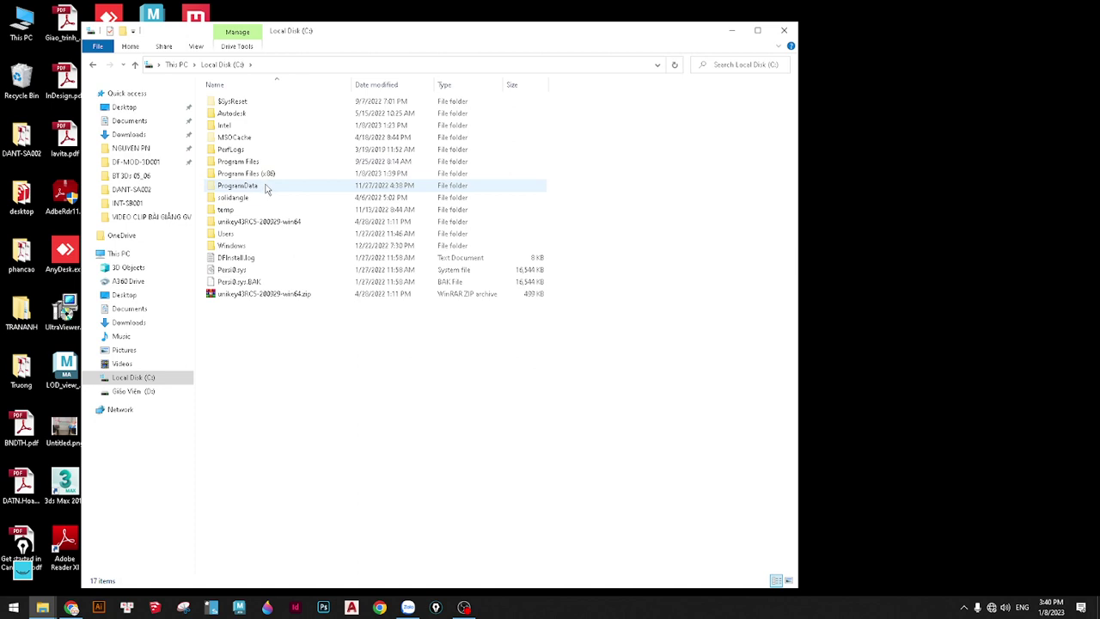
{"action": "double_click", "coordinate": [251, 161]}
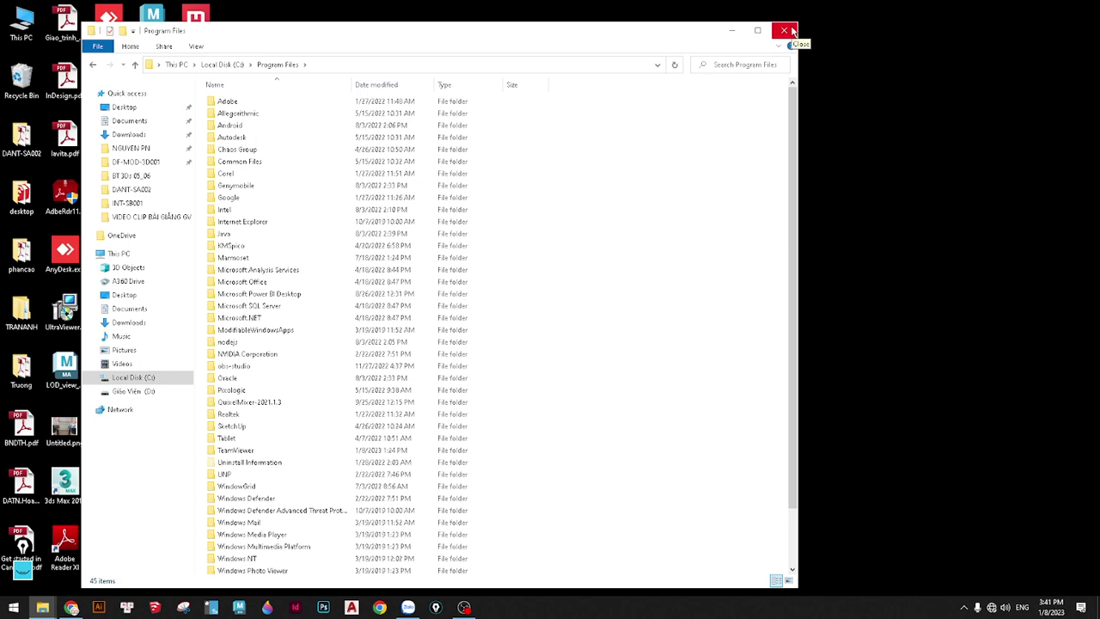
{"action": "left_click", "coordinate": [742, 66]}
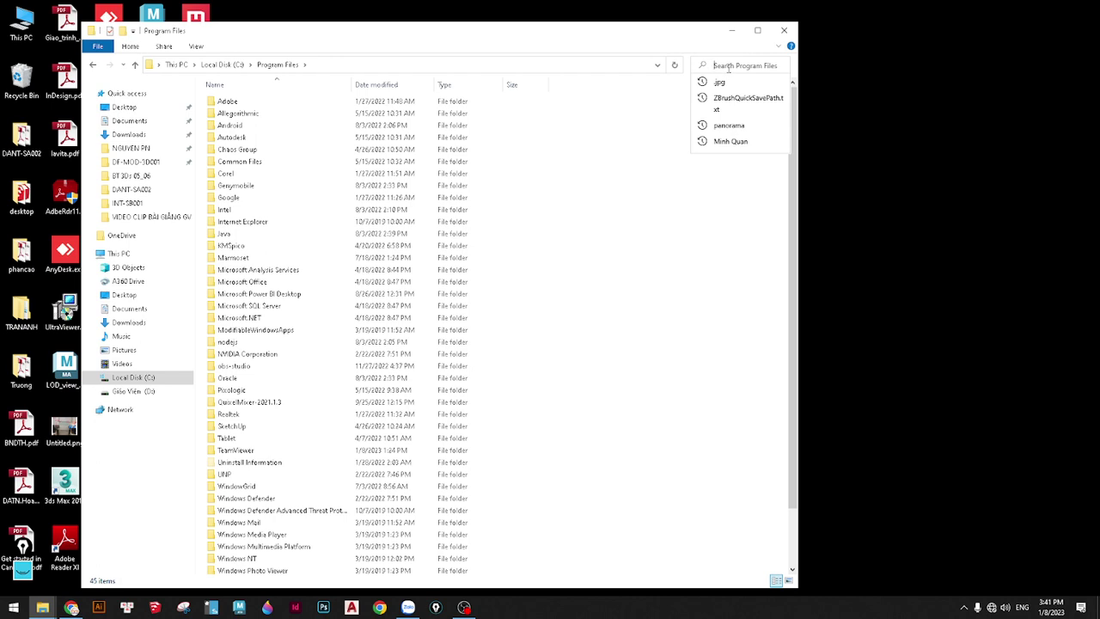
{"action": "left_click", "coordinate": [784, 32]}
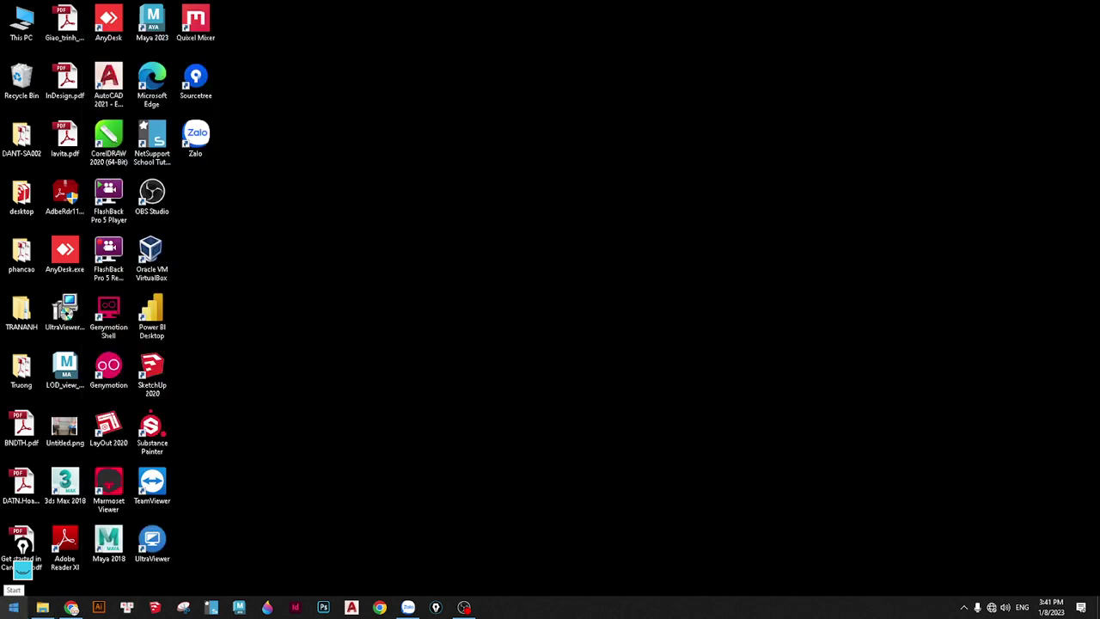
Open the Apps & features page of Windows Settings and maximize the window
{"action": "right_click", "coordinate": [14, 608]}
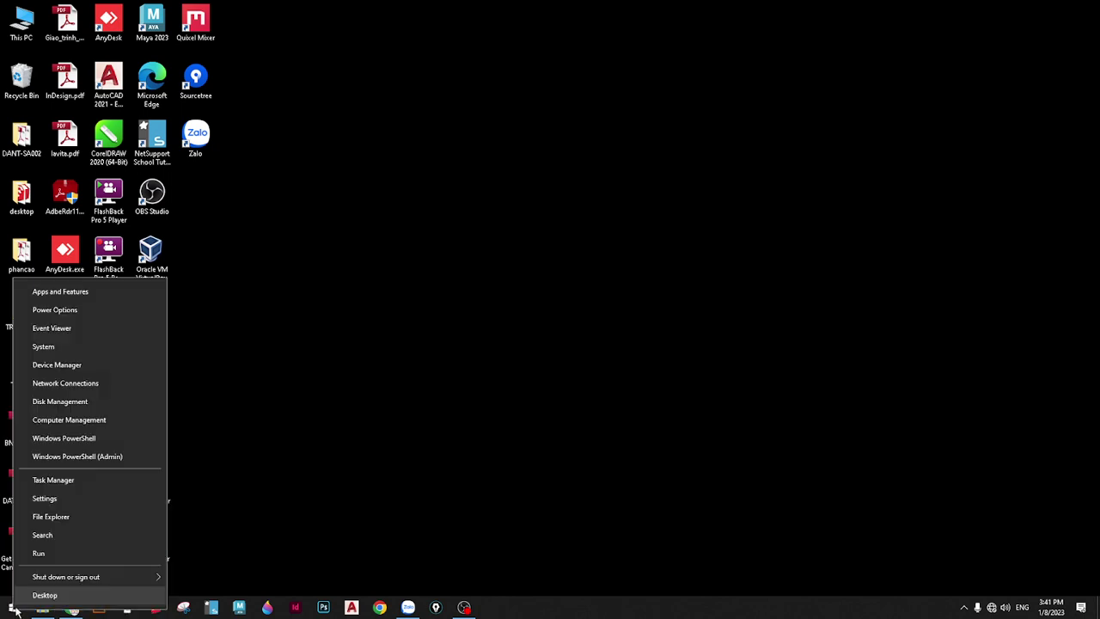
{"action": "left_click", "coordinate": [72, 498]}
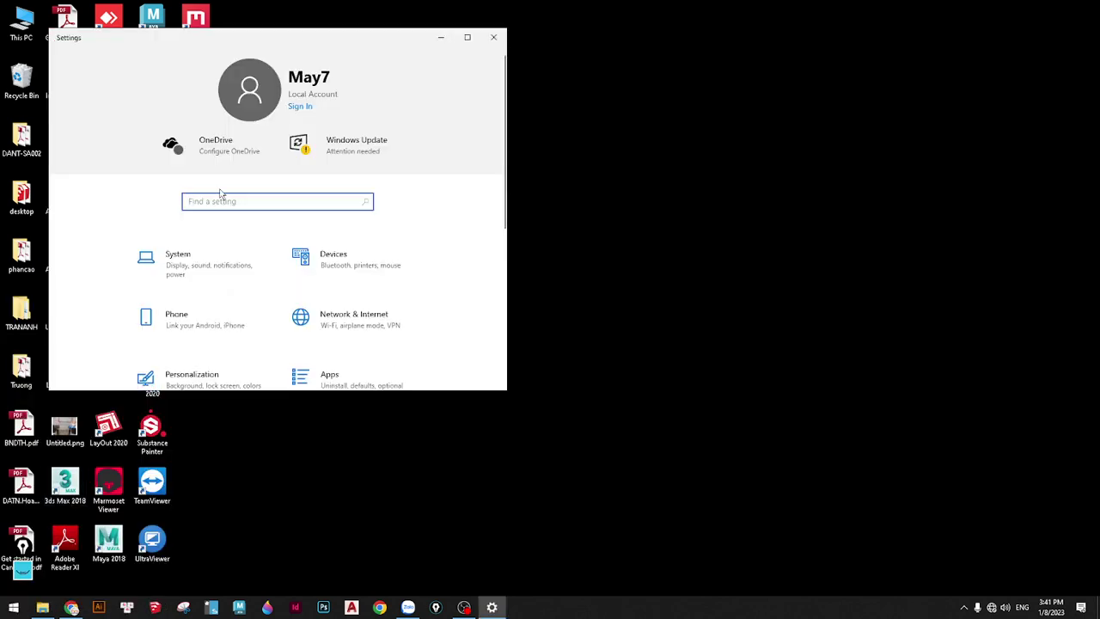
{"action": "left_click", "coordinate": [206, 255]}
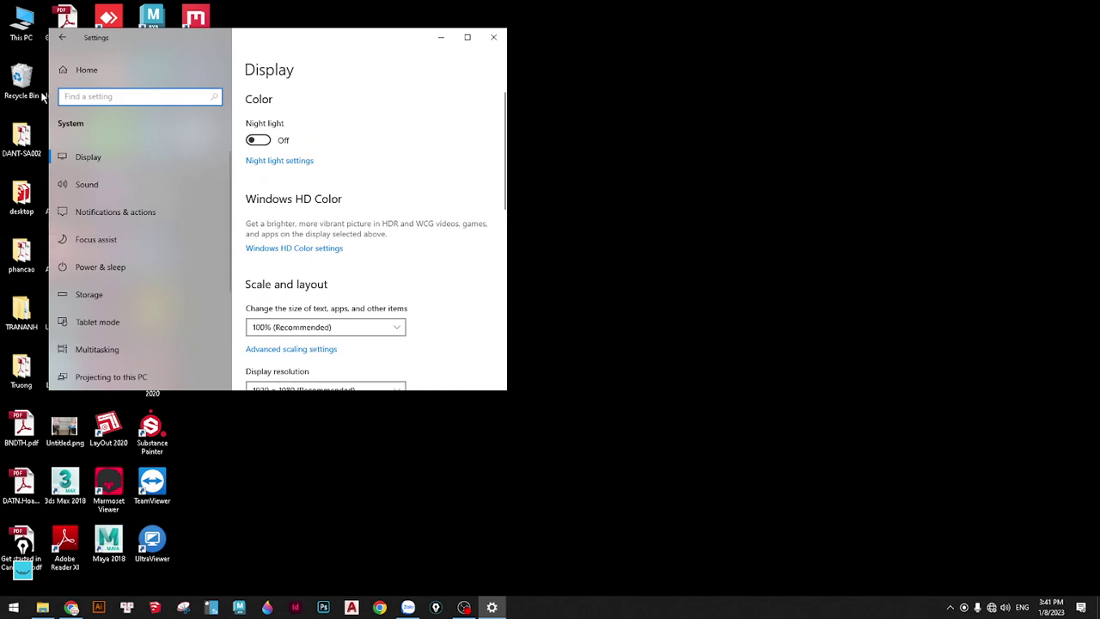
{"action": "left_click", "coordinate": [70, 47]}
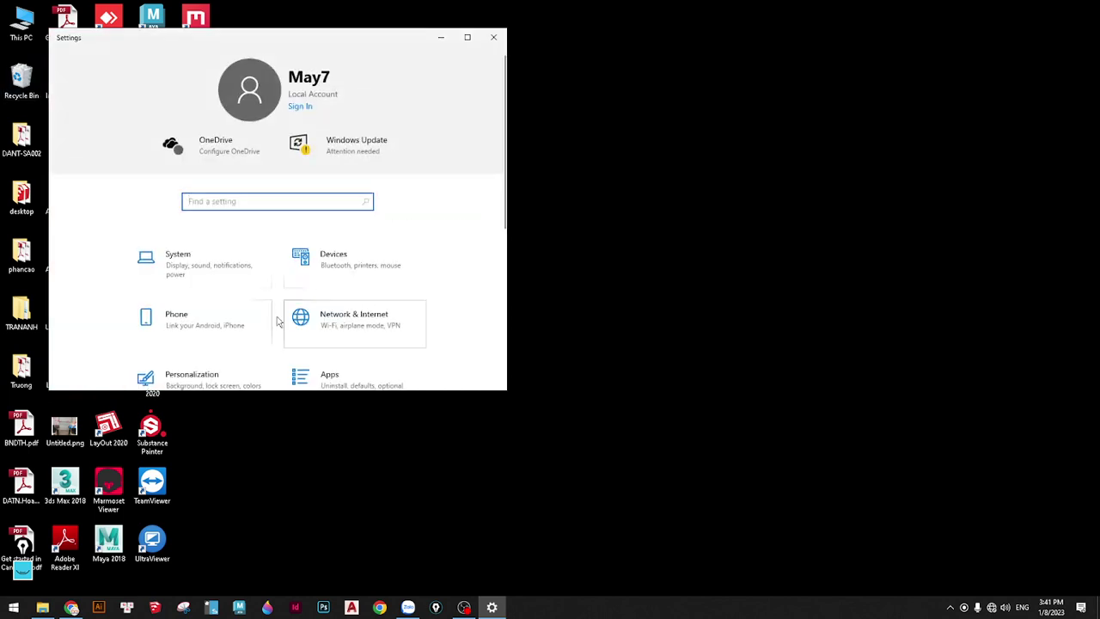
{"action": "scroll", "coordinate": [237, 339], "scroll_direction": "down", "scroll_amount": 2}
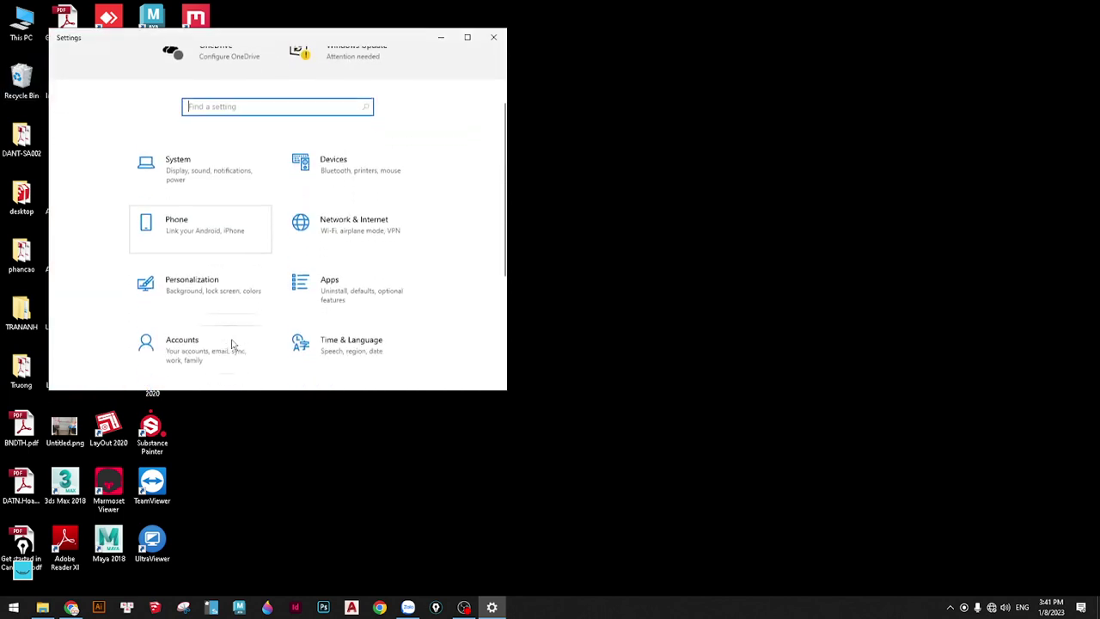
{"action": "left_click", "coordinate": [336, 289]}
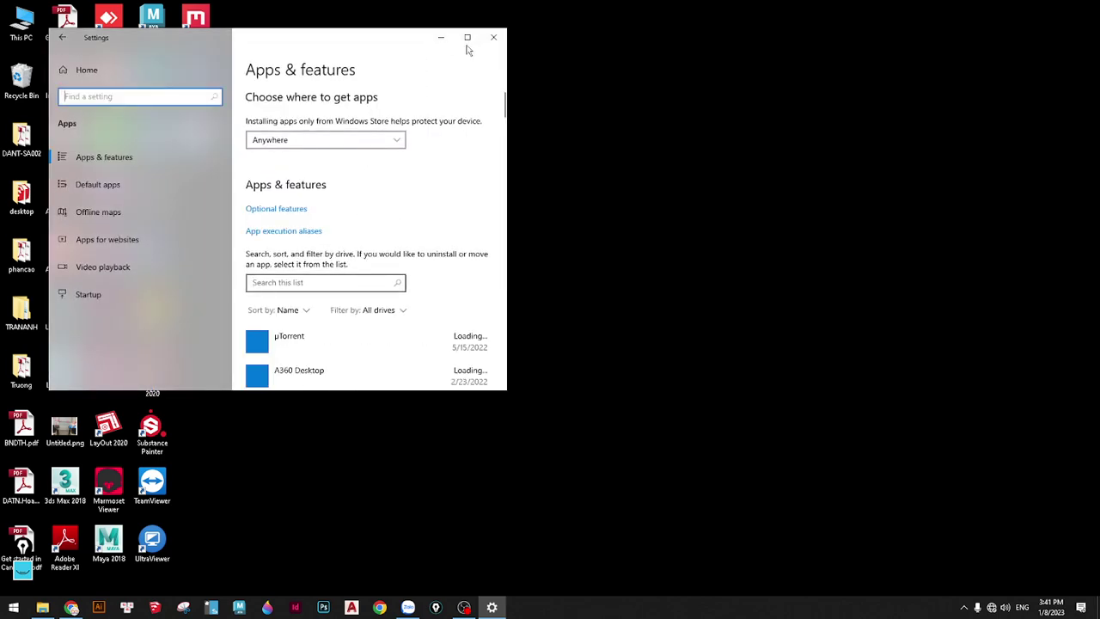
{"action": "left_click", "coordinate": [467, 37]}
Uninstall V-Ray for 3dsmax 2018 for x64, exit its uninstaller and close Settings
{"action": "scroll", "coordinate": [307, 352], "scroll_direction": "down", "scroll_amount": 5}
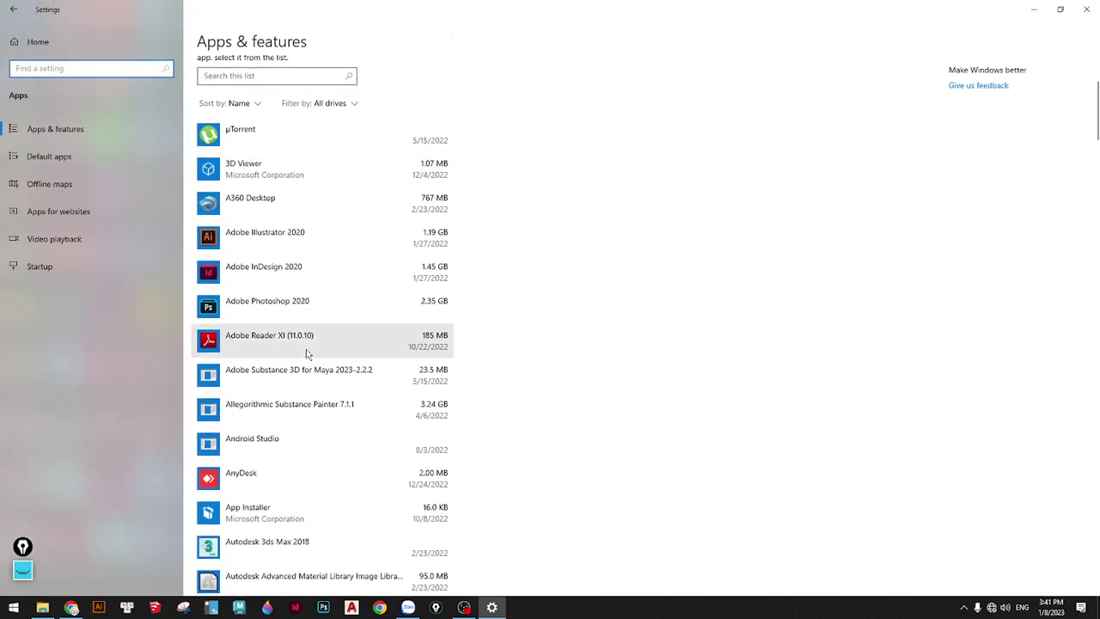
{"action": "scroll", "coordinate": [306, 348], "scroll_direction": "down", "scroll_amount": 12}
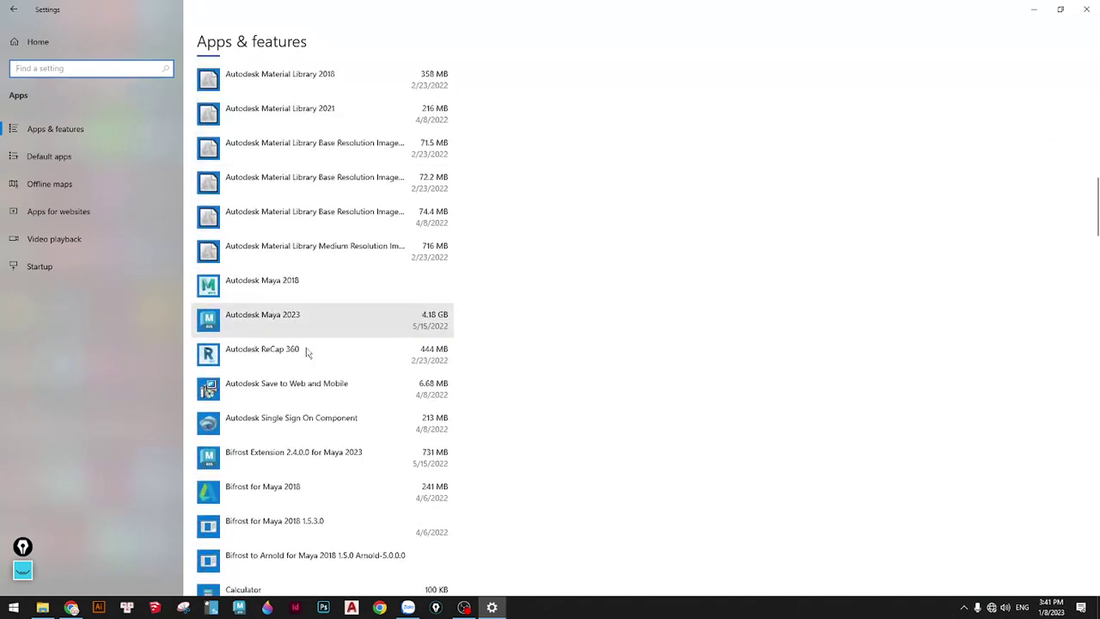
{"action": "scroll", "coordinate": [307, 353], "scroll_direction": "down", "scroll_amount": 10}
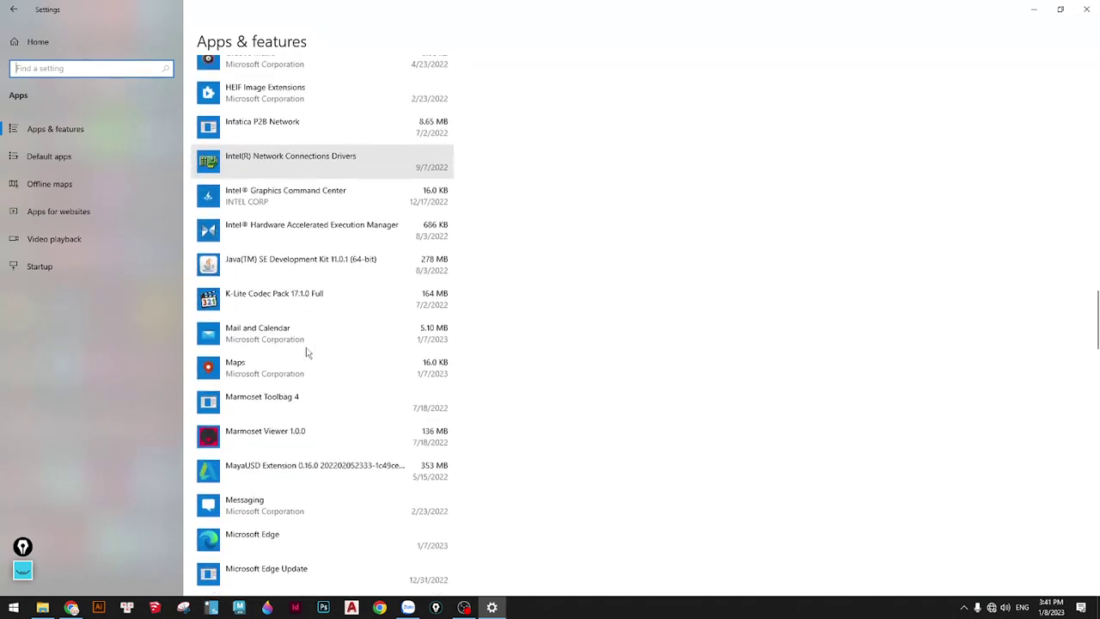
{"action": "scroll", "coordinate": [306, 352], "scroll_direction": "down", "scroll_amount": 12}
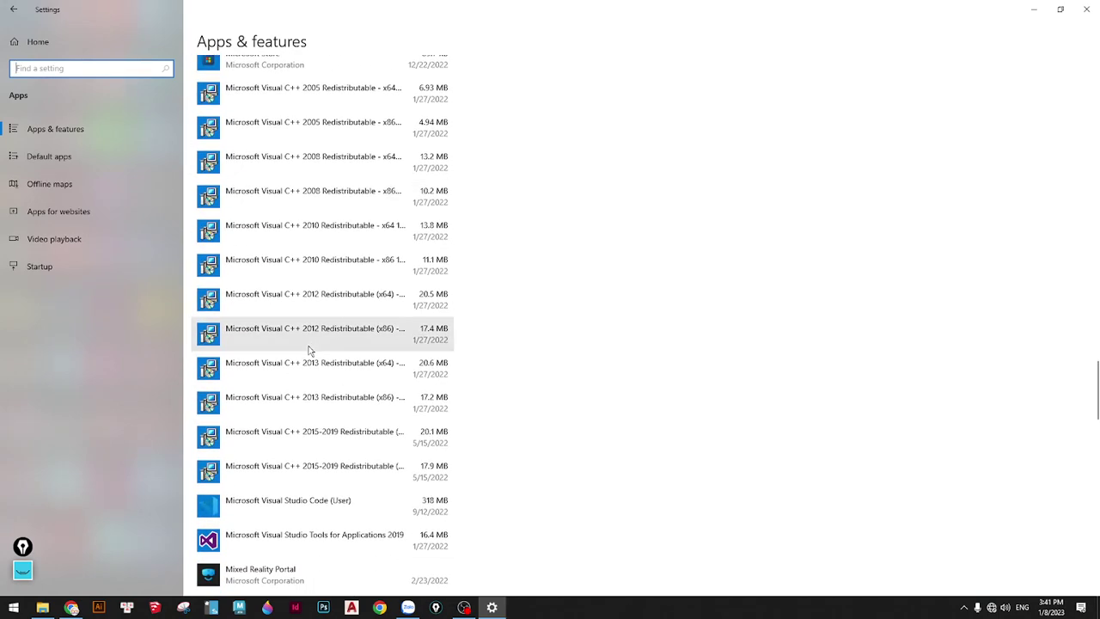
{"action": "scroll", "coordinate": [311, 352], "scroll_direction": "down", "scroll_amount": 8}
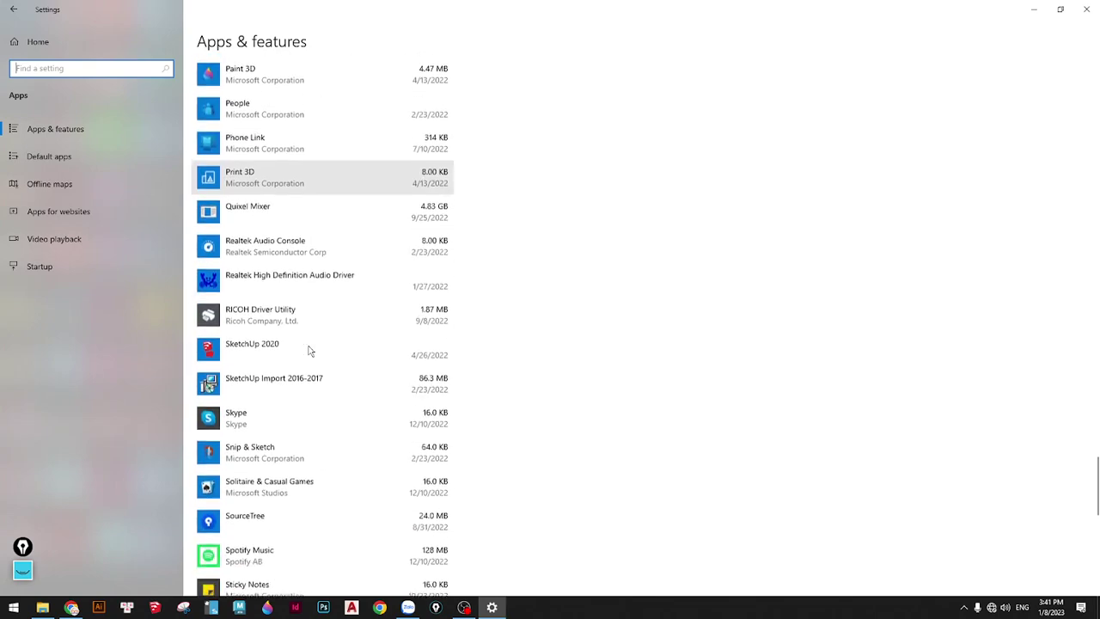
{"action": "scroll", "coordinate": [310, 351], "scroll_direction": "down", "scroll_amount": 3}
{"action": "scroll", "coordinate": [310, 352], "scroll_direction": "down", "scroll_amount": 4}
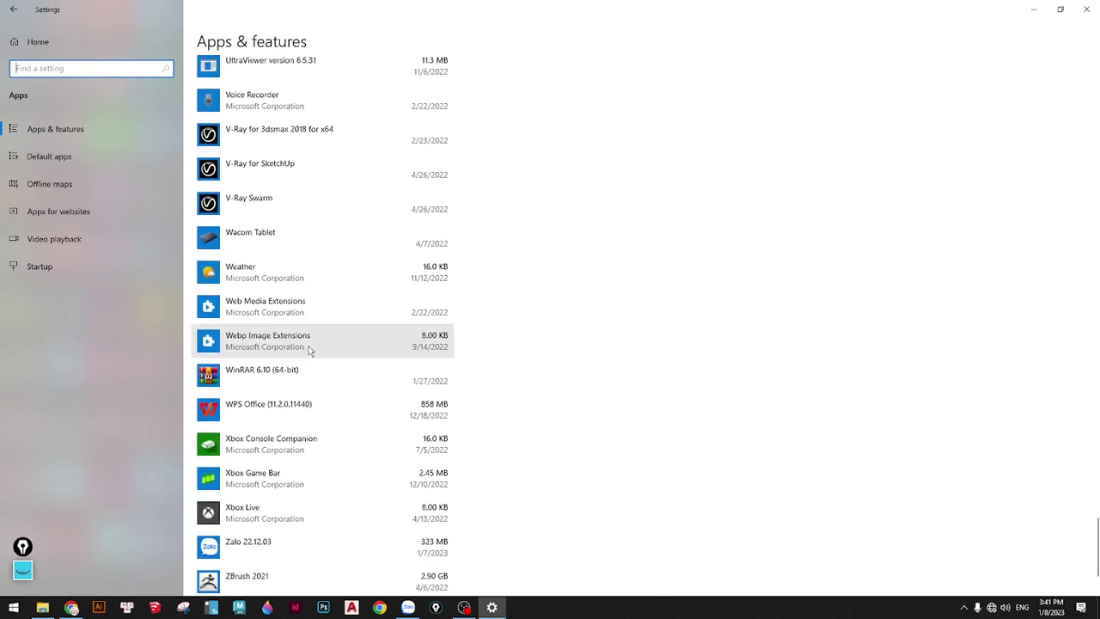
{"action": "left_click", "coordinate": [268, 140]}
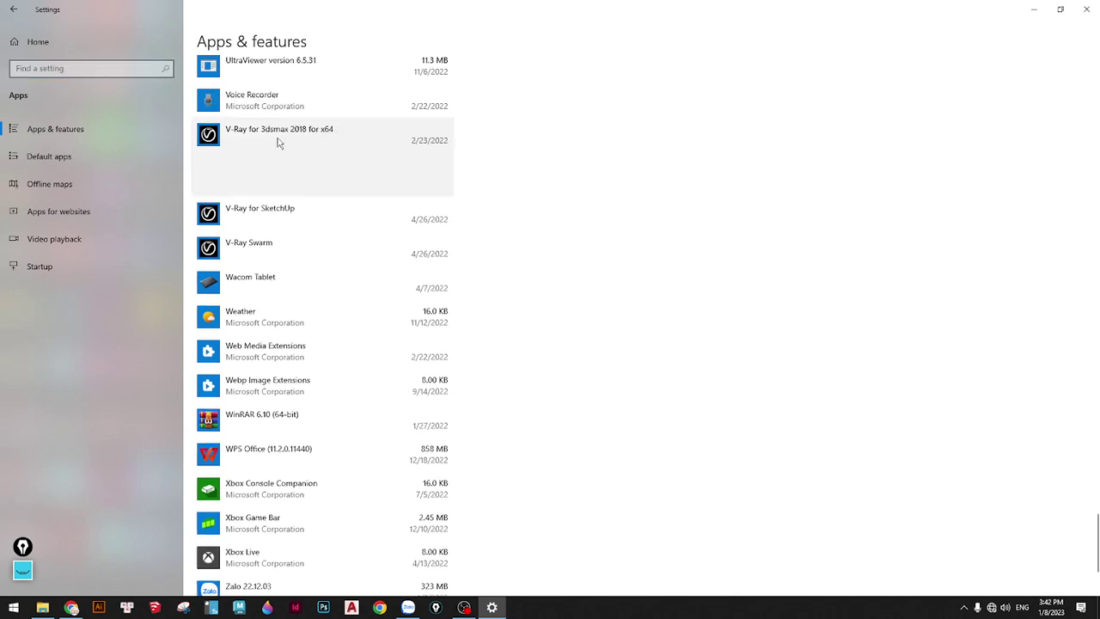
{"action": "left_click", "coordinate": [412, 182]}
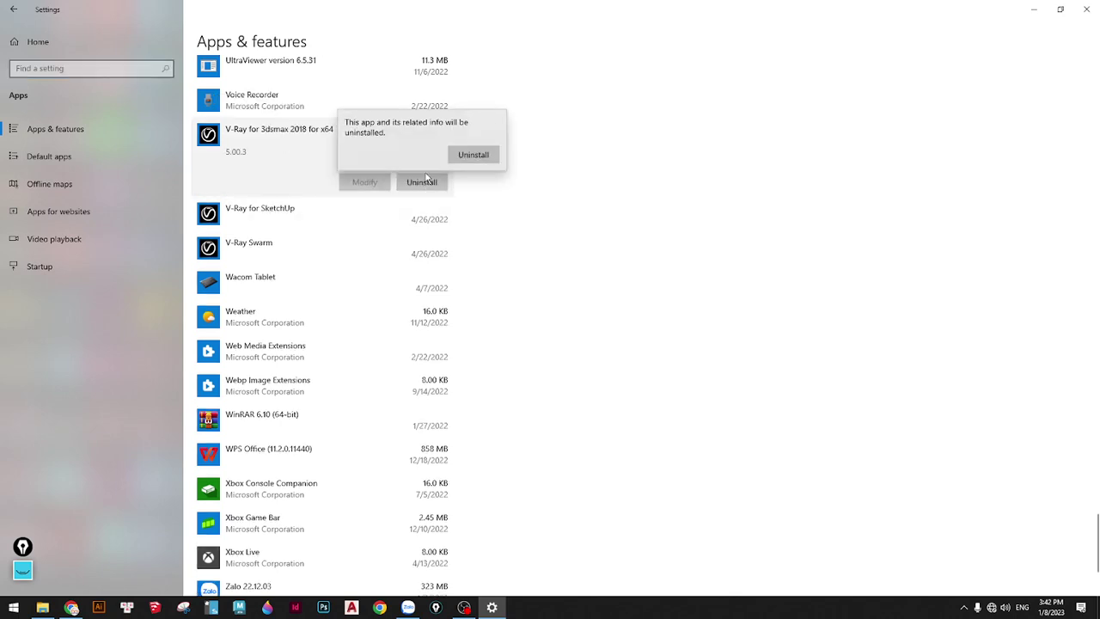
{"action": "left_click", "coordinate": [474, 156]}
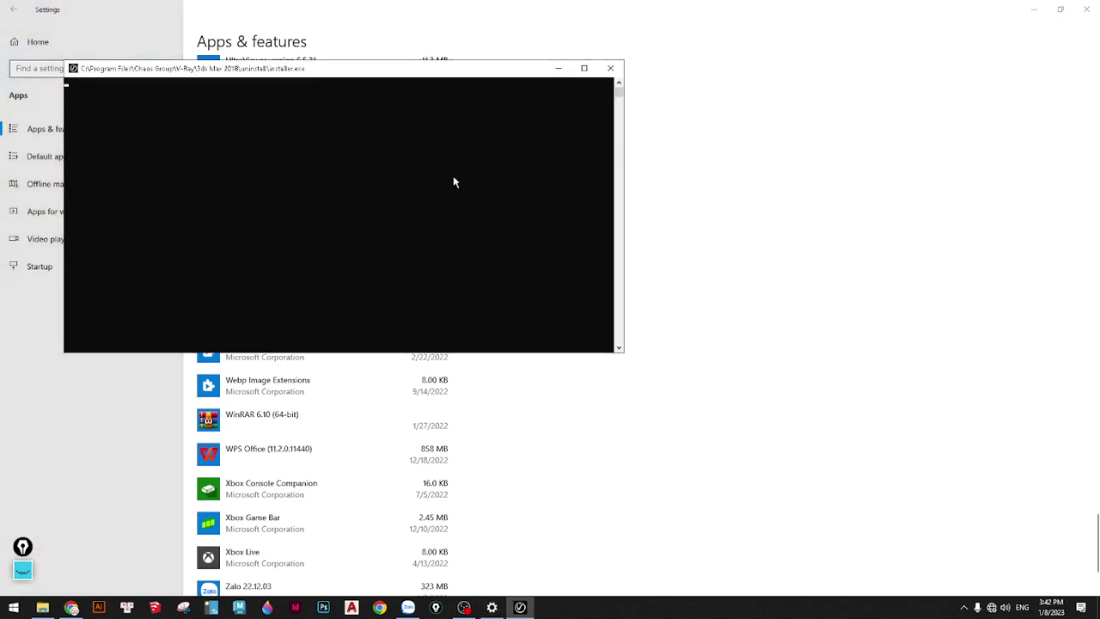
{"action": "left_click", "coordinate": [442, 401]}
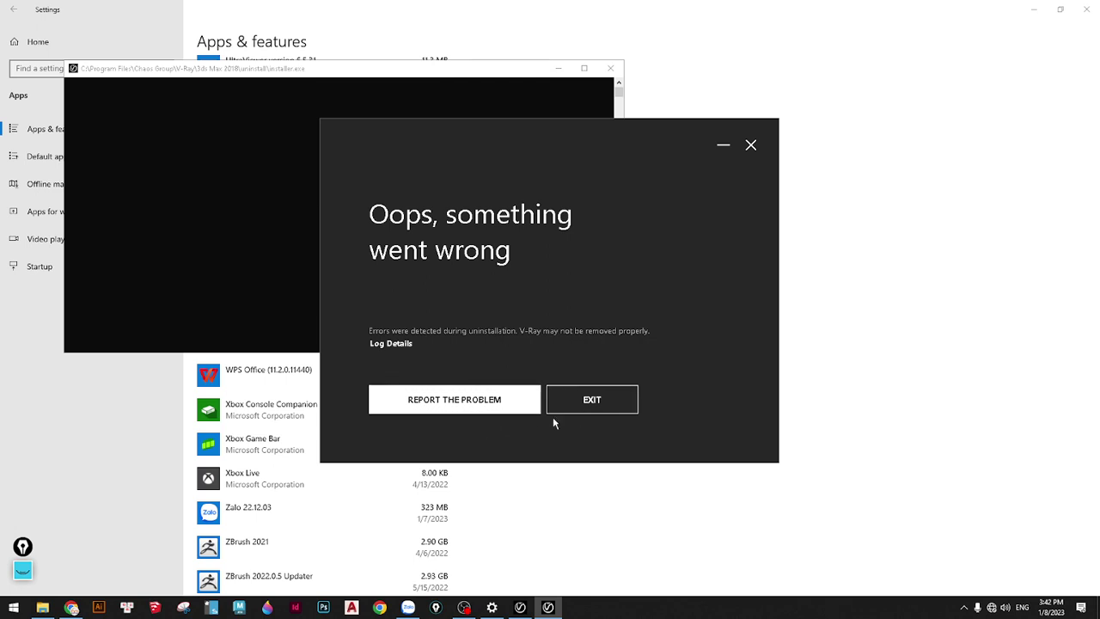
{"action": "left_click", "coordinate": [627, 401]}
{"action": "left_click", "coordinate": [578, 300]}
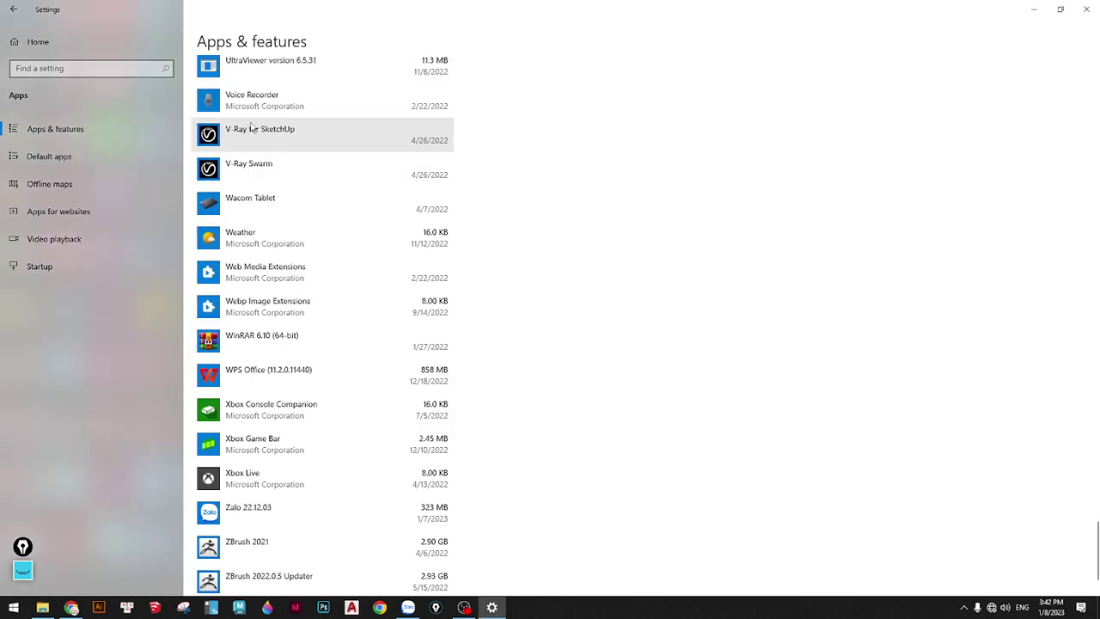
{"action": "left_click", "coordinate": [1086, 9]}
{"action": "right_click", "coordinate": [465, 188]}
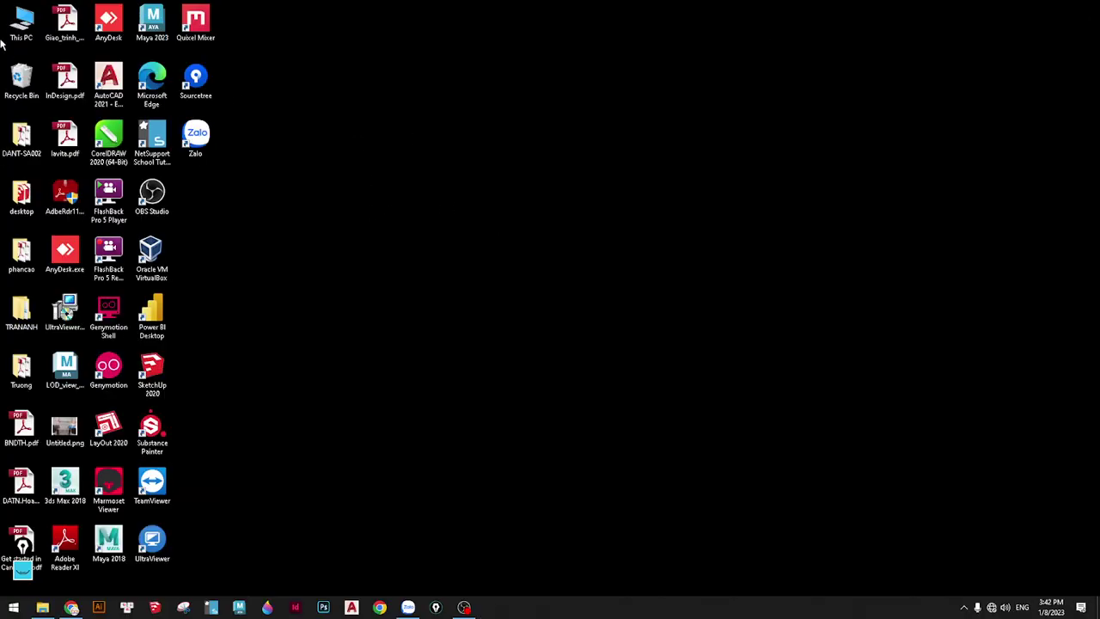
Delete the 3ds Max 2018 folder from C:\Program Files\Chaos Group\V-Ray and close the folder window
{"action": "double_click", "coordinate": [22, 25]}
{"action": "double_click", "coordinate": [430, 198]}
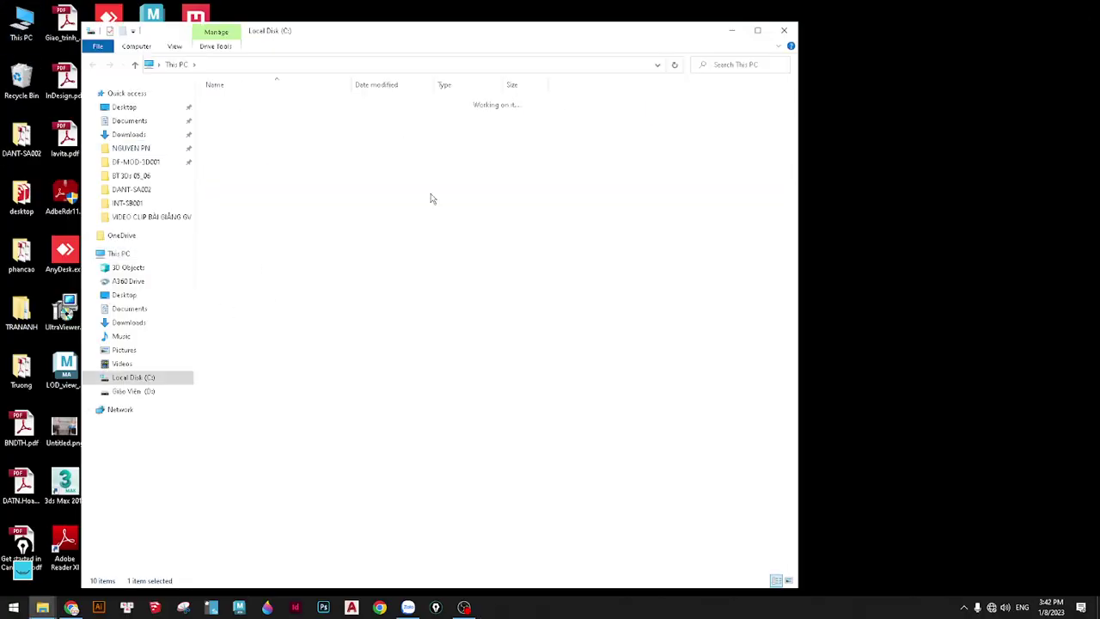
{"action": "double_click", "coordinate": [258, 162]}
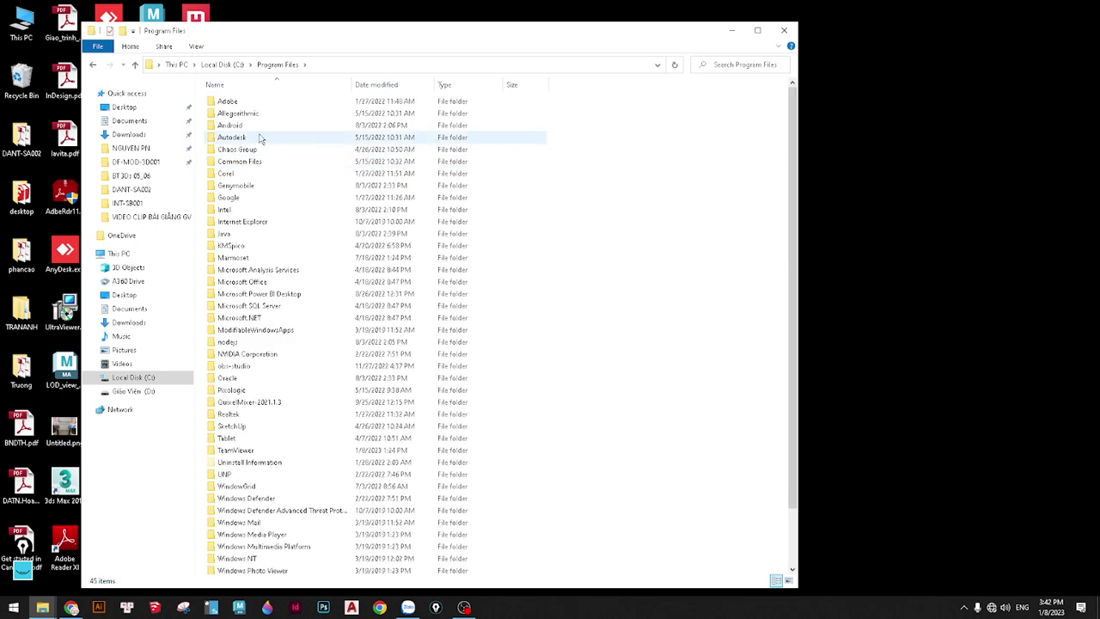
{"action": "double_click", "coordinate": [258, 150]}
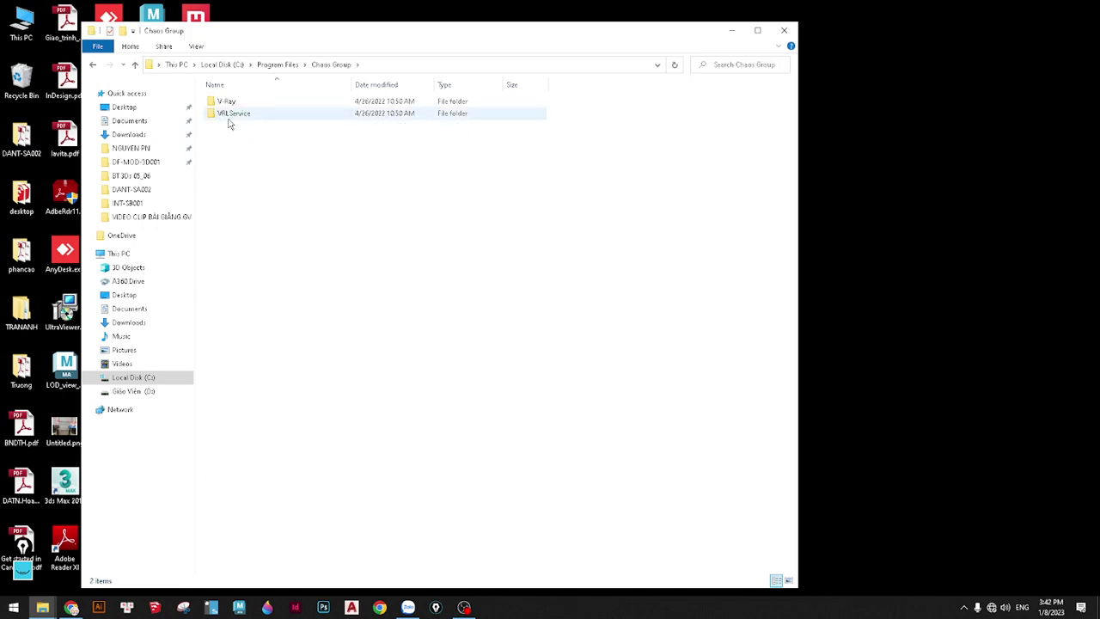
{"action": "double_click", "coordinate": [226, 103]}
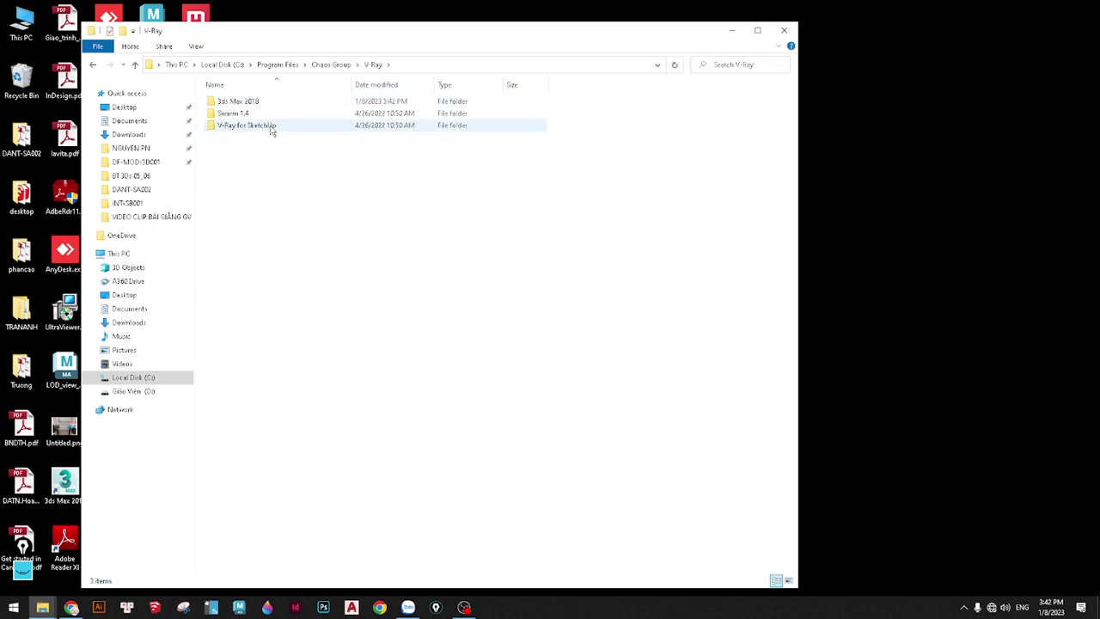
{"action": "left_click", "coordinate": [253, 104]}
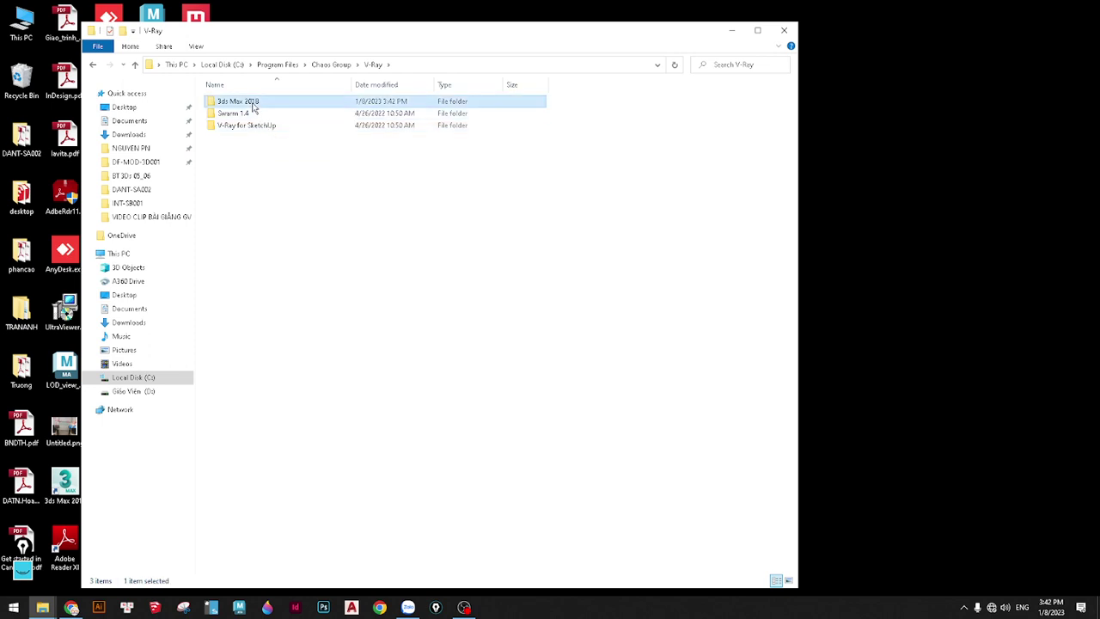
{"action": "key", "text": "Delete"}
{"action": "left_click", "coordinate": [517, 227]}
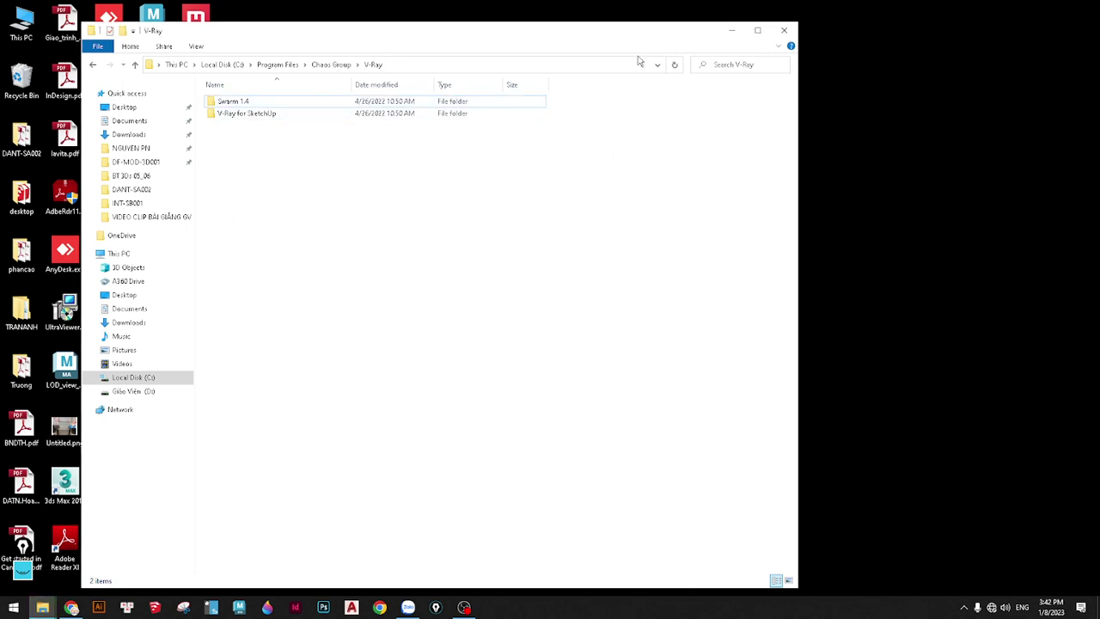
{"action": "left_click", "coordinate": [783, 30]}
{"action": "right_click", "coordinate": [508, 221]}
{"action": "left_click", "coordinate": [538, 258]}
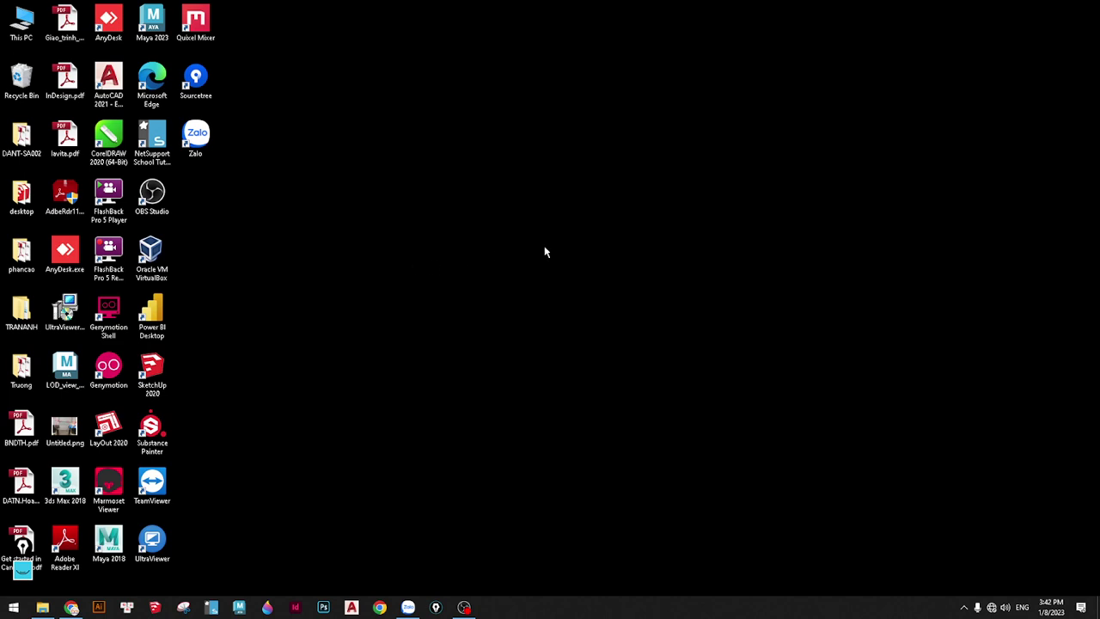
{"action": "right_click", "coordinate": [545, 252]}
{"action": "left_click", "coordinate": [570, 280]}
{"action": "right_click", "coordinate": [418, 202]}
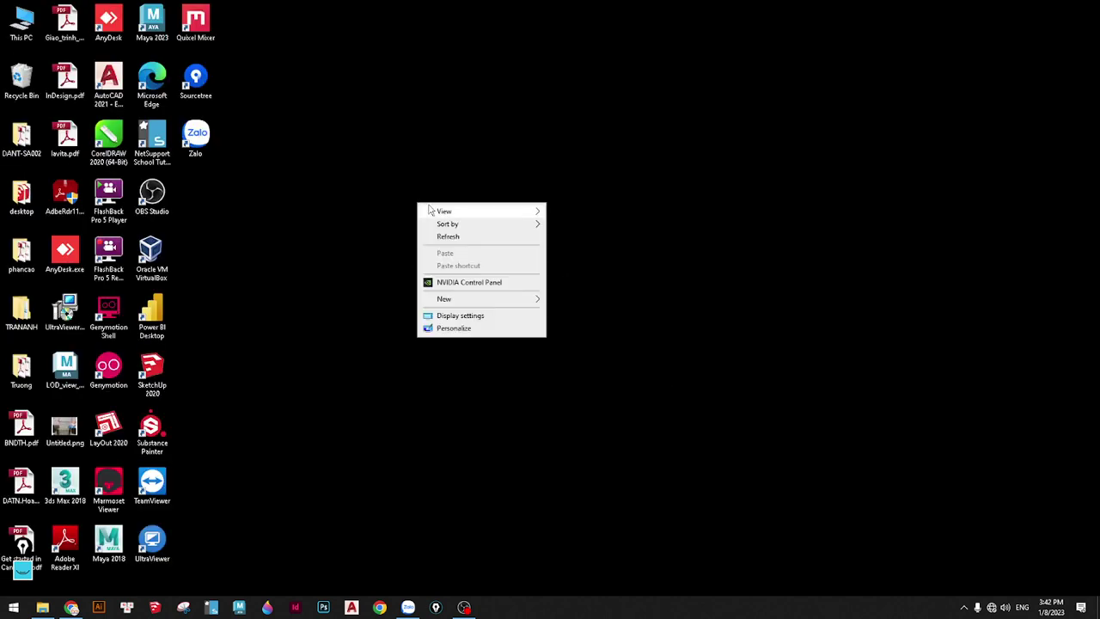
{"action": "left_click", "coordinate": [455, 239]}
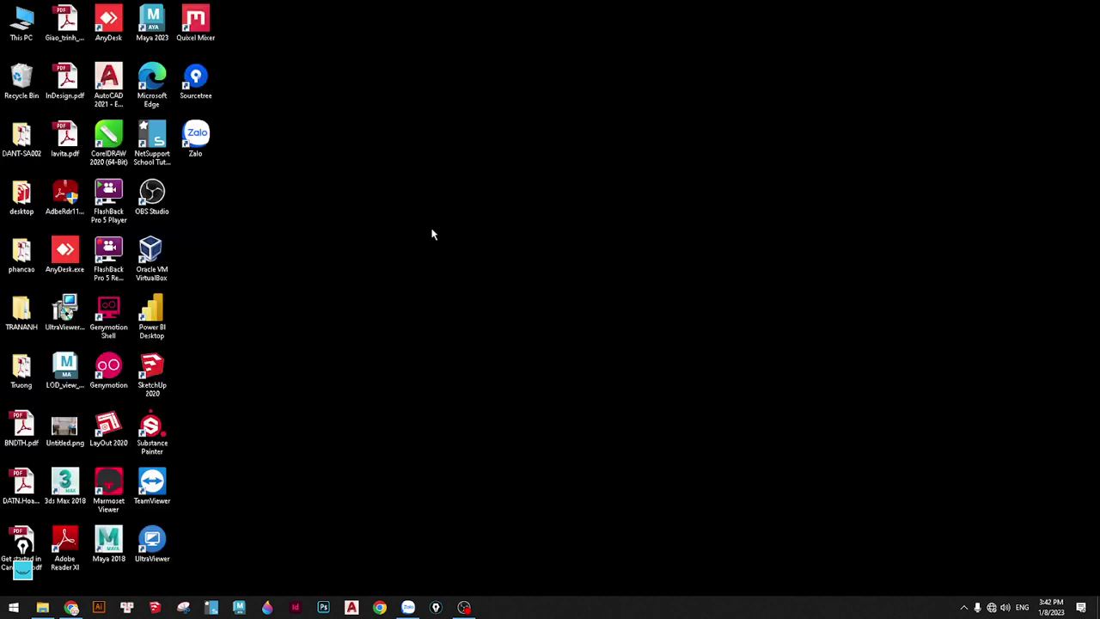
Open the V-RayAdvanced5.20.01For3dsMax2022(x64) RAR archive from the BT 3Ds 07_Vray folder
{"action": "left_click", "coordinate": [42, 607]}
{"action": "scroll", "coordinate": [292, 439], "scroll_direction": "down", "scroll_amount": 3}
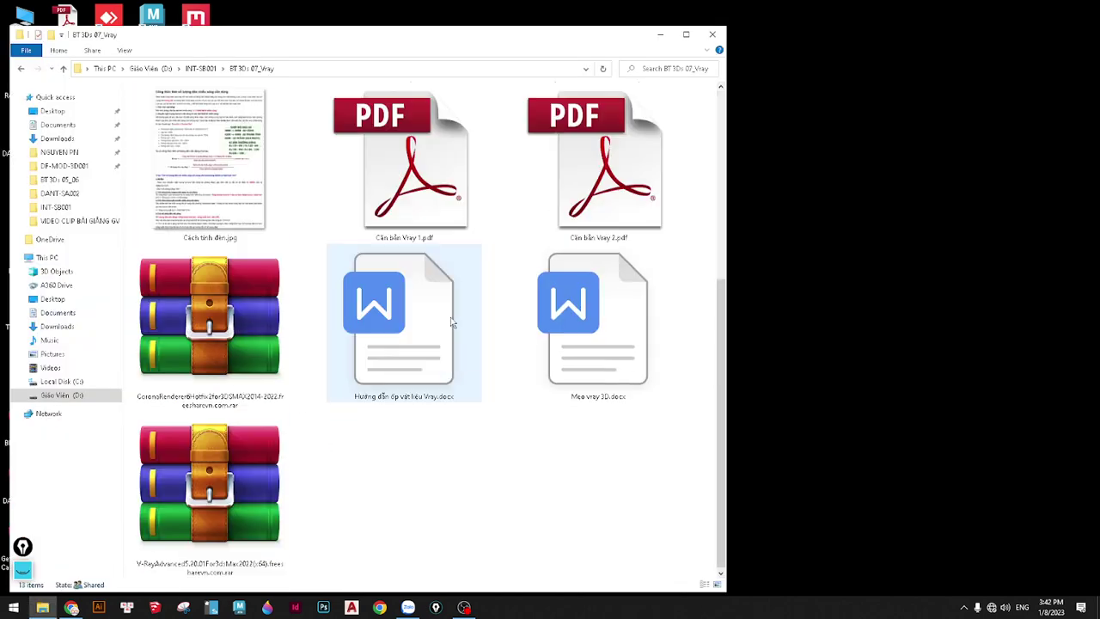
{"action": "double_click", "coordinate": [230, 506]}
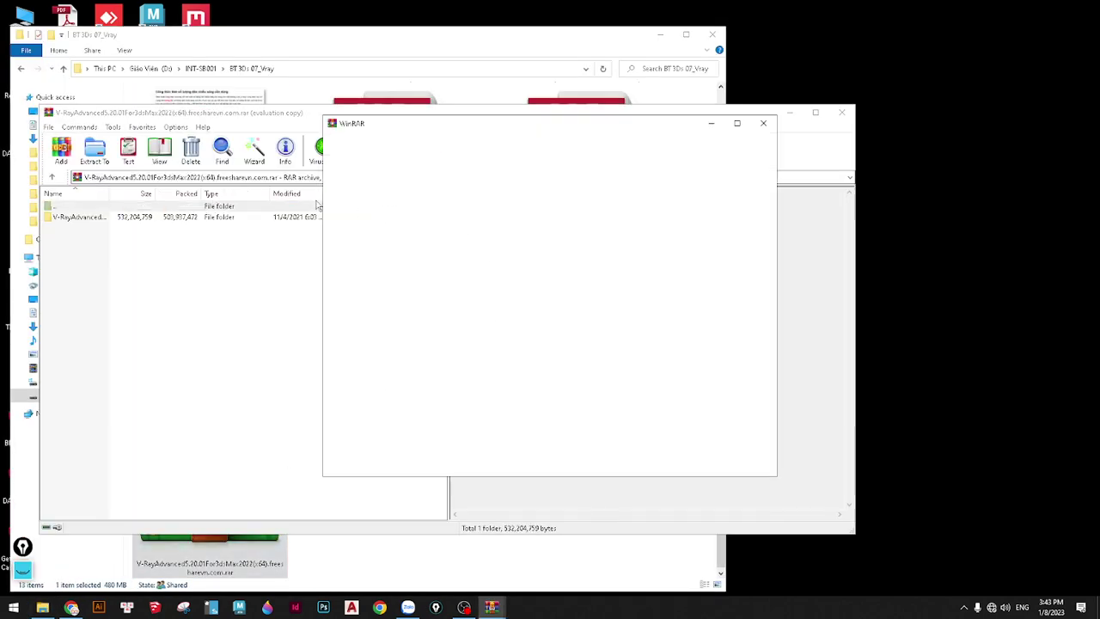
Dismiss the WinRAR evaluation notice and copy the archive password from the archive's comment
{"action": "left_click", "coordinate": [760, 127]}
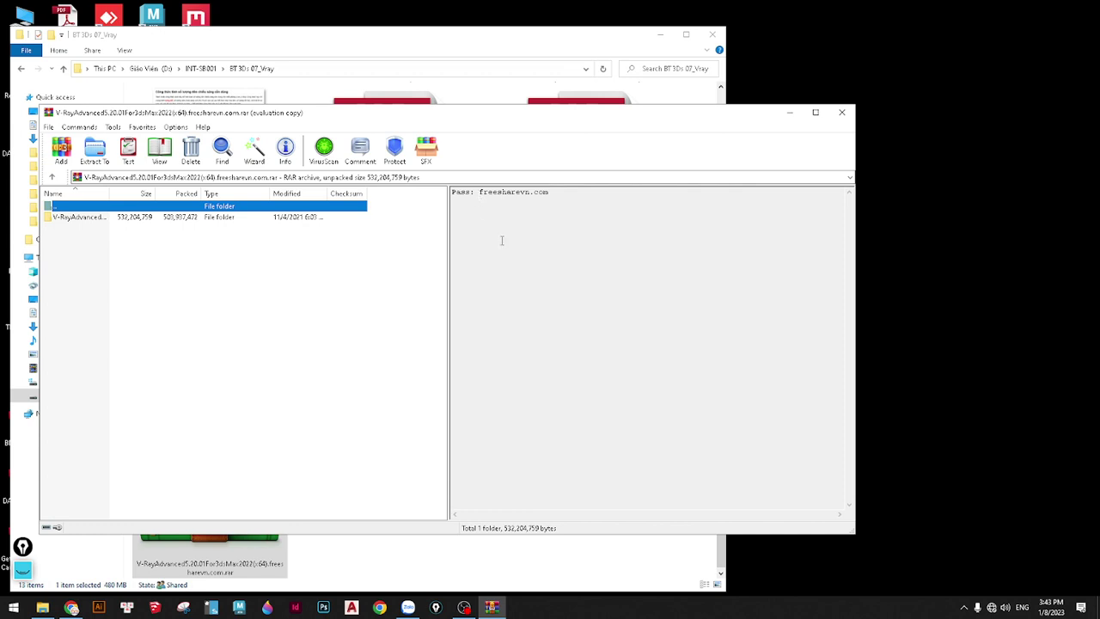
{"action": "left_click_drag", "start_coordinate": [478, 191], "coordinate": [692, 220]}
{"action": "key", "text": "ctrl+c"}
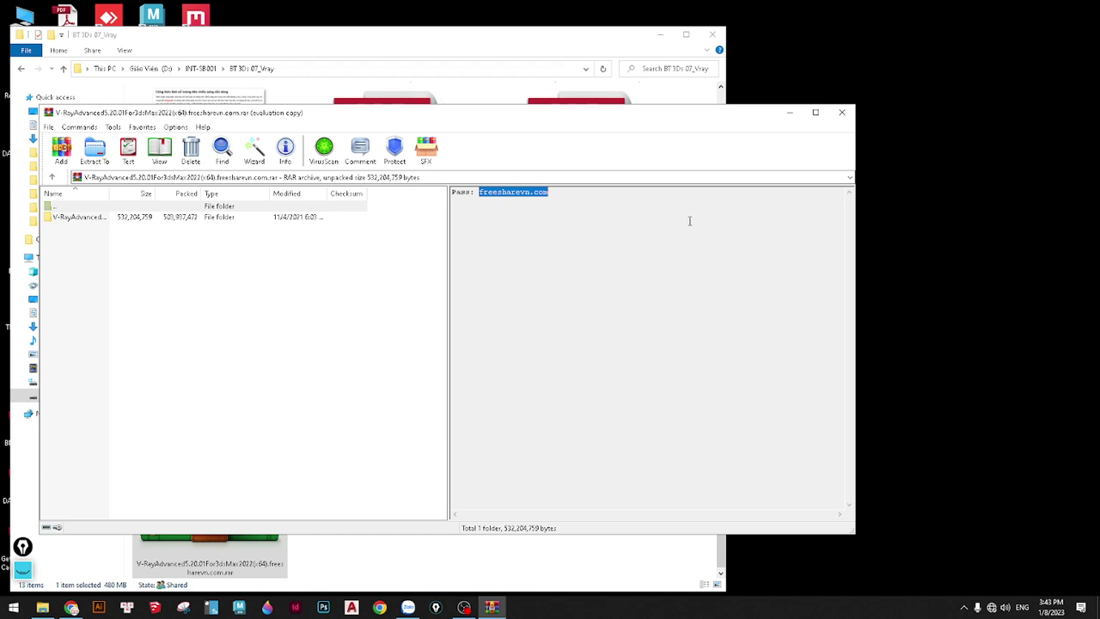
Extract the V-Ray archive to the Desktop, entering the copied archive password, and close WinRAR
{"action": "left_click", "coordinate": [94, 150]}
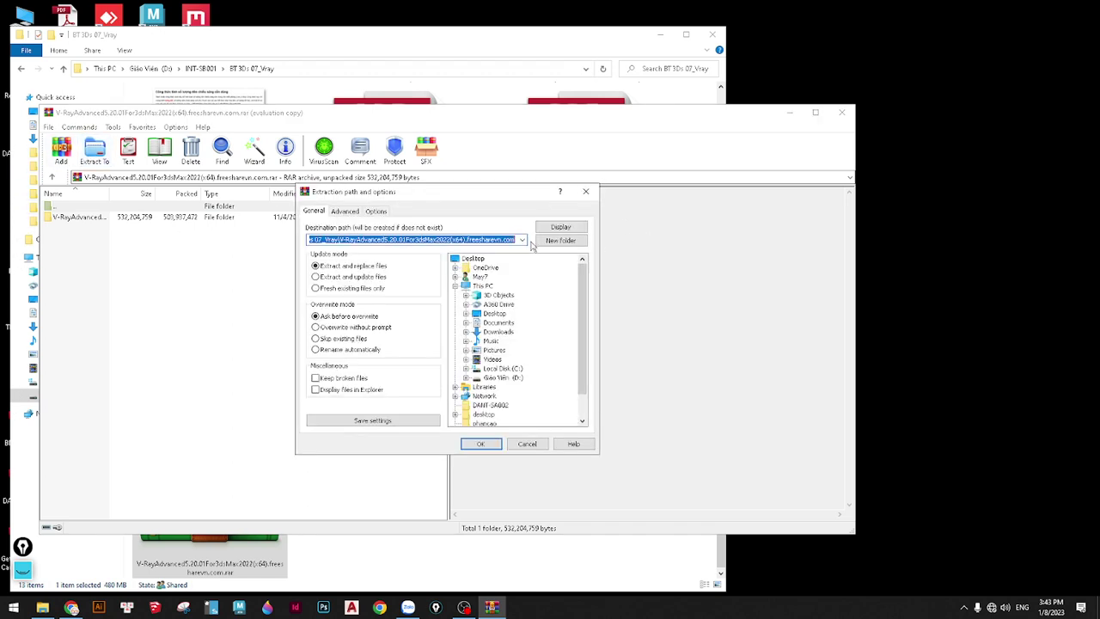
{"action": "left_click", "coordinate": [468, 259]}
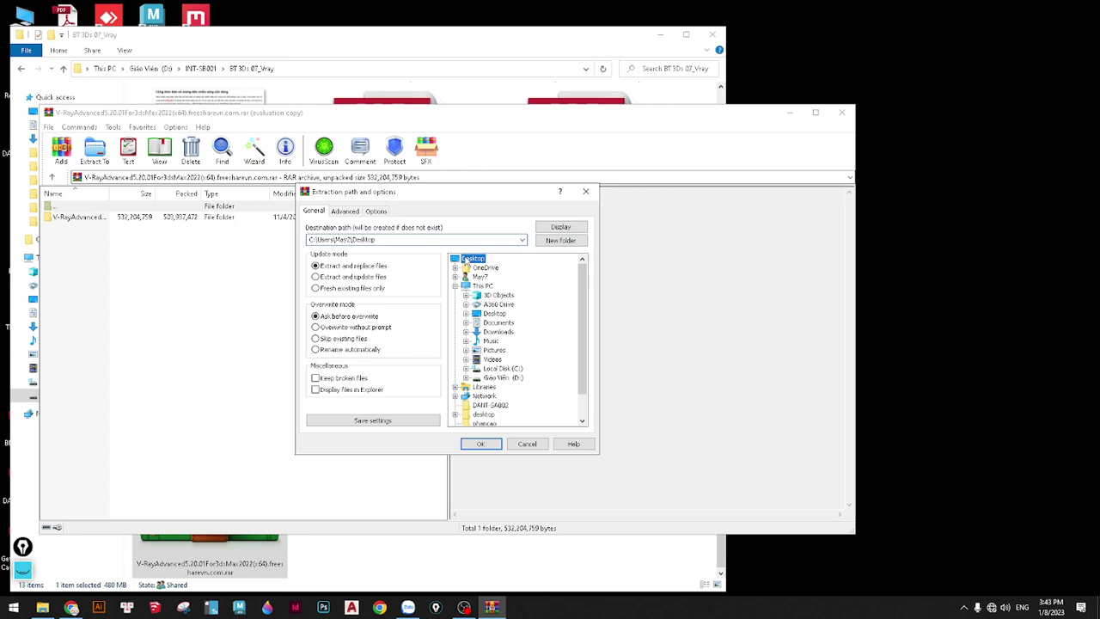
{"action": "left_click", "coordinate": [480, 444]}
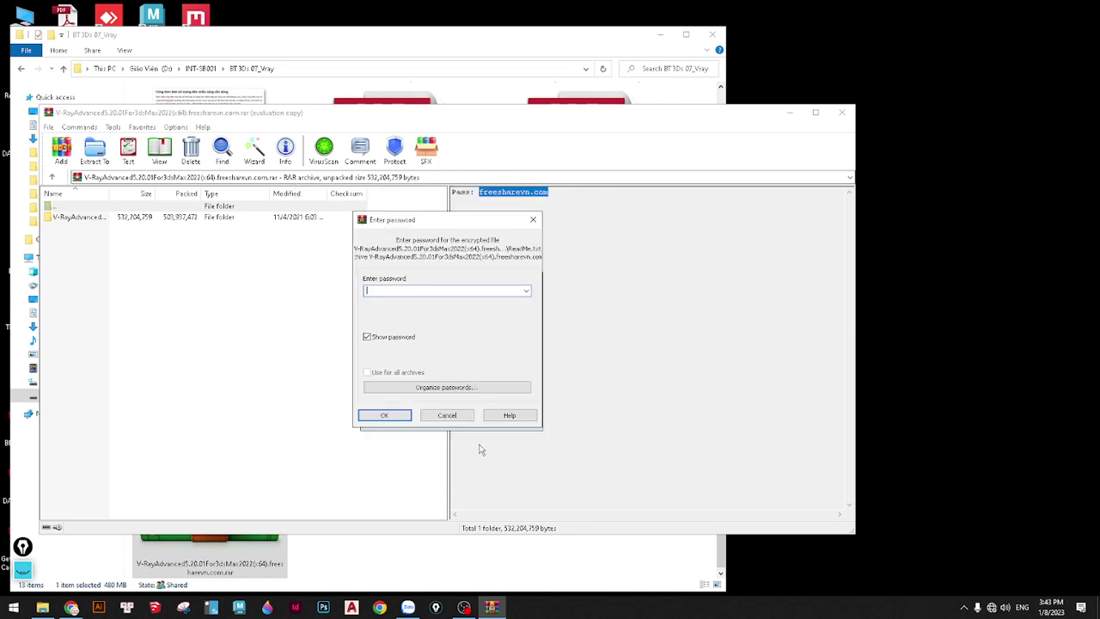
{"action": "key", "text": "ctrl+v"}
{"action": "left_click", "coordinate": [384, 415]}
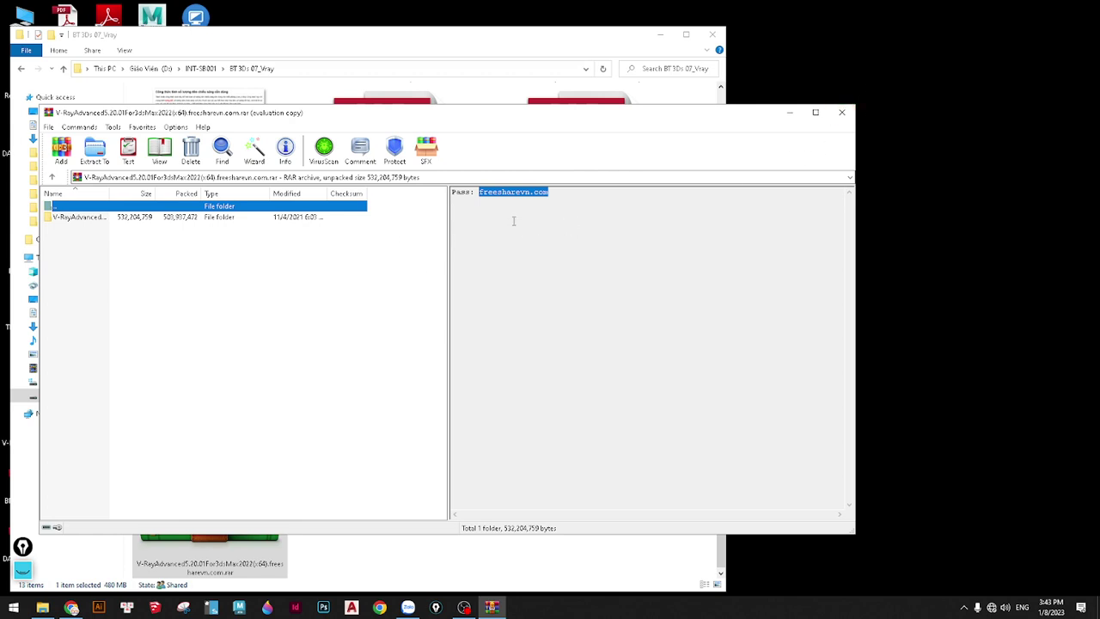
{"action": "left_click", "coordinate": [841, 112]}
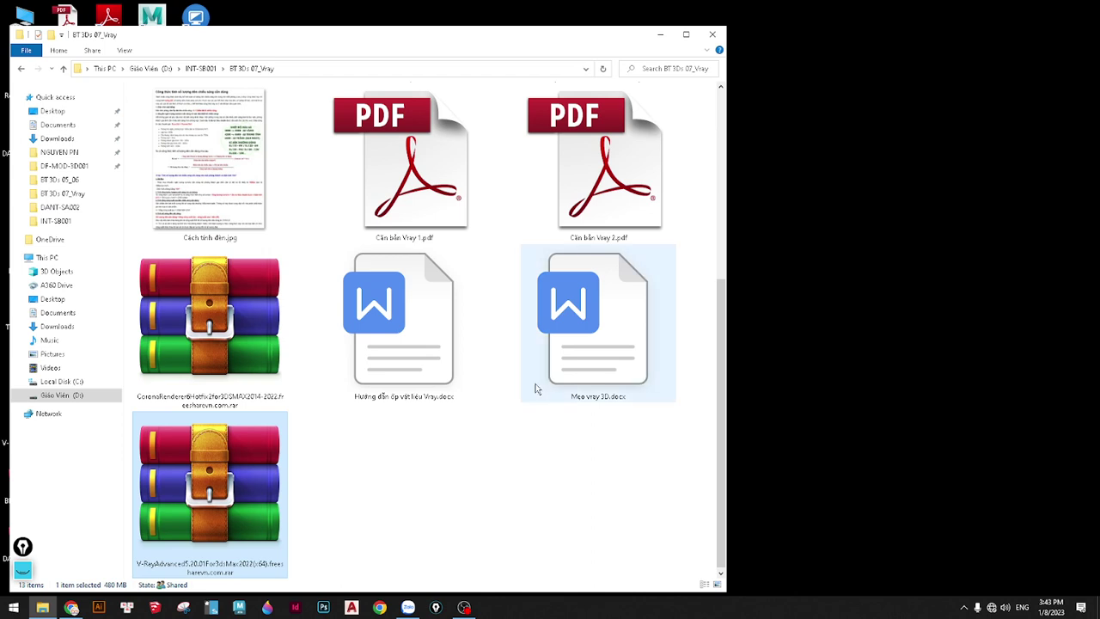
Inspect the extracted V-RayAdvanced5.20.01 folder on the desktop and its vray52001max subfolder, and close the folder window
{"action": "left_click", "coordinate": [660, 35]}
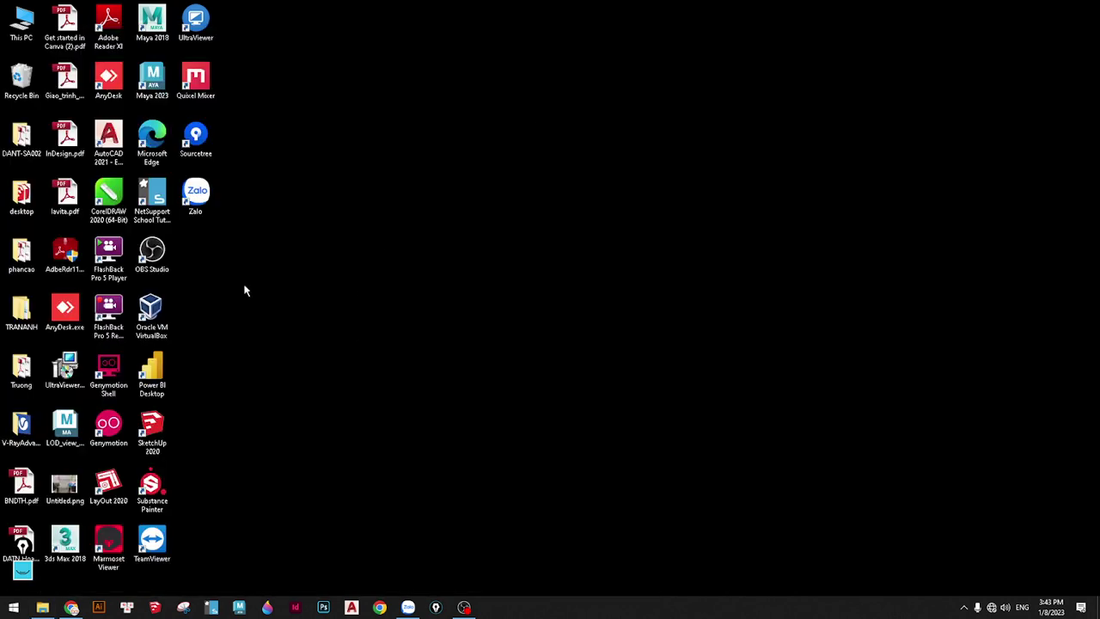
{"action": "double_click", "coordinate": [38, 418]}
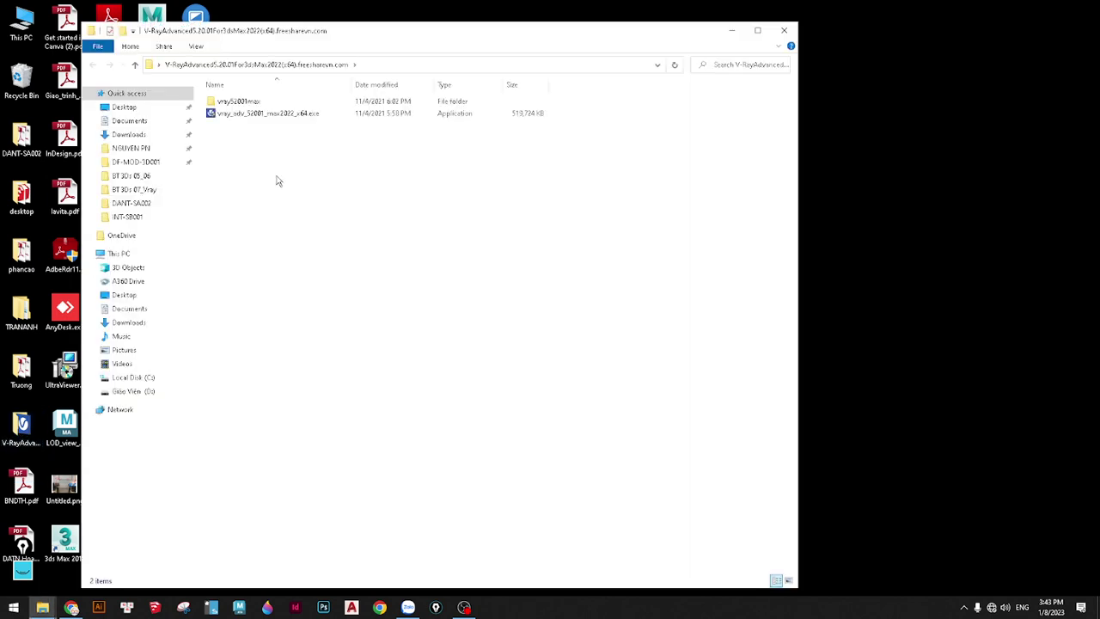
{"action": "double_click", "coordinate": [256, 102]}
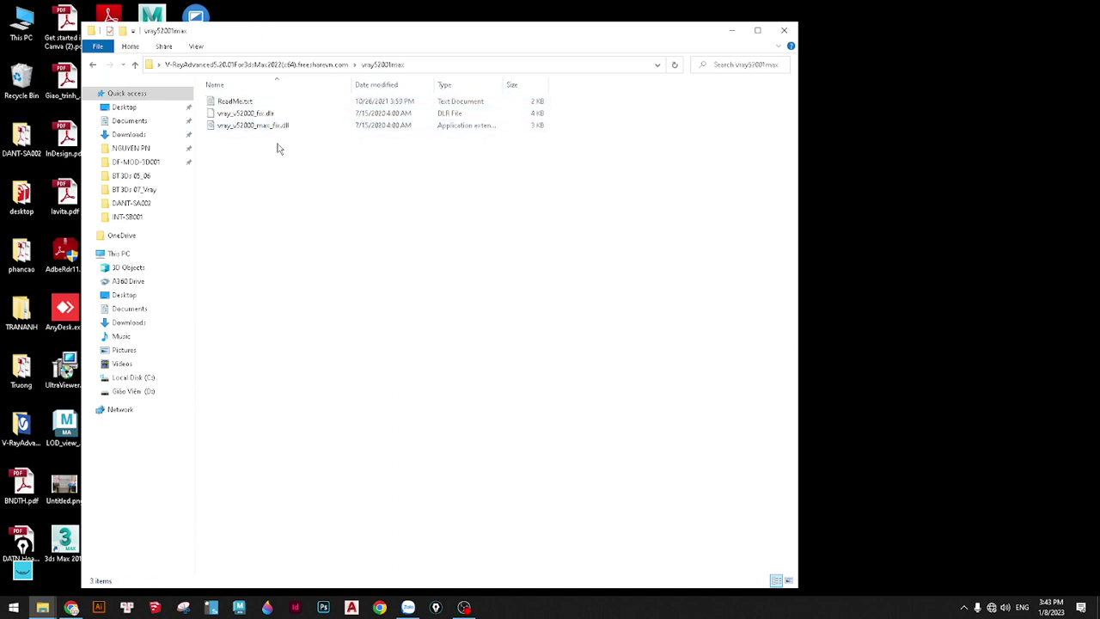
{"action": "left_click", "coordinate": [93, 64]}
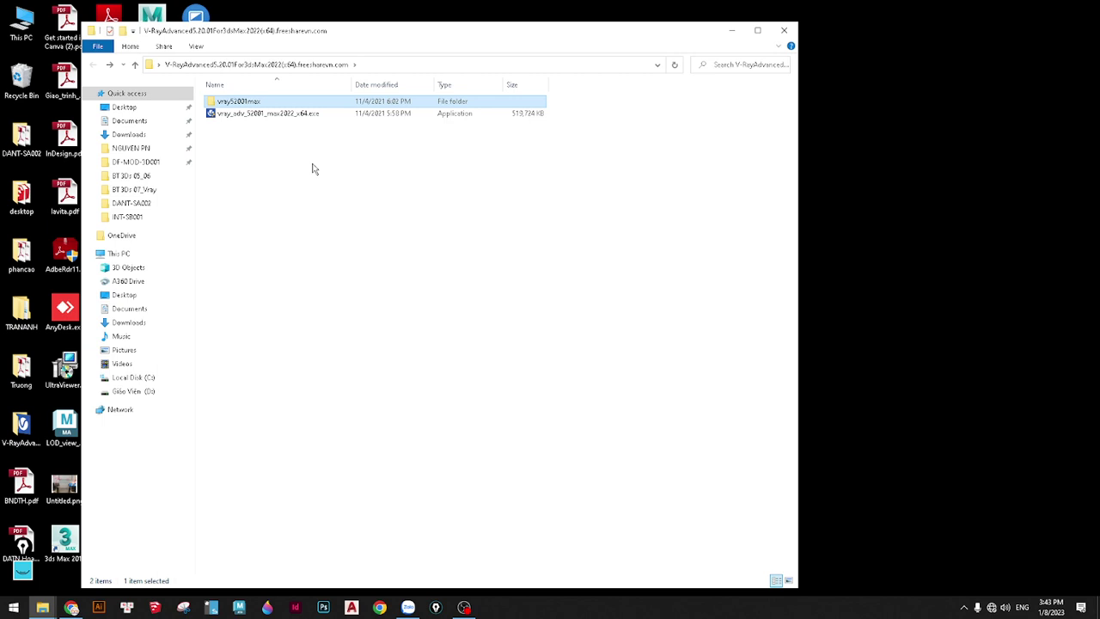
{"action": "left_click", "coordinate": [784, 30]}
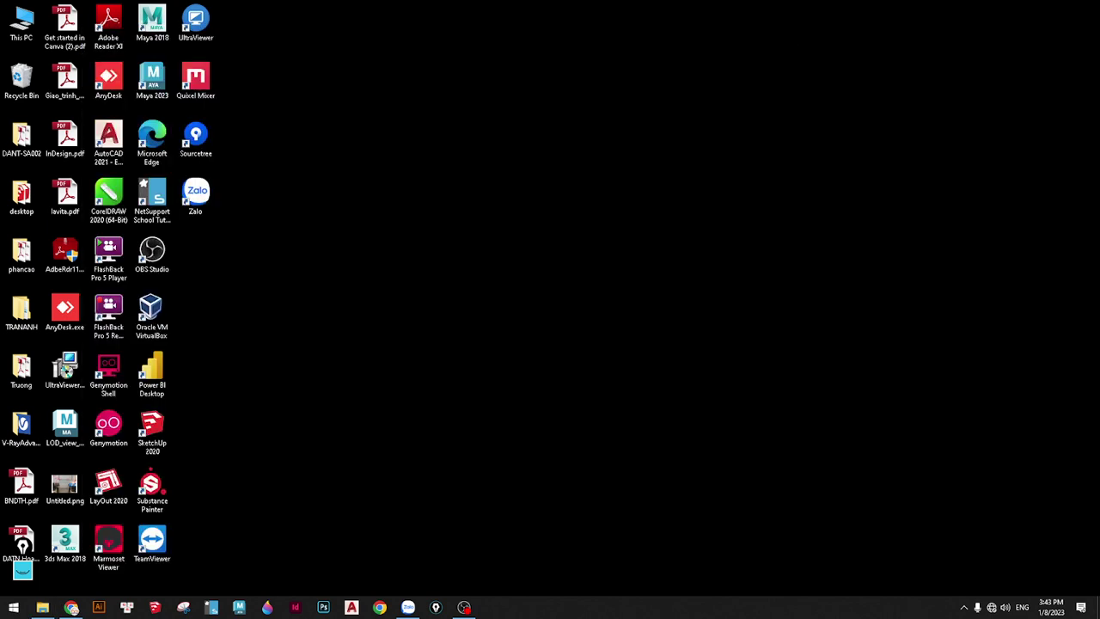
Go to the INT-SA002 folder on drive D and open the V-Ray 5 Official Release (Build 5.00.03) folder for 3ds Max 2016 - 2021
{"action": "left_click", "coordinate": [45, 606]}
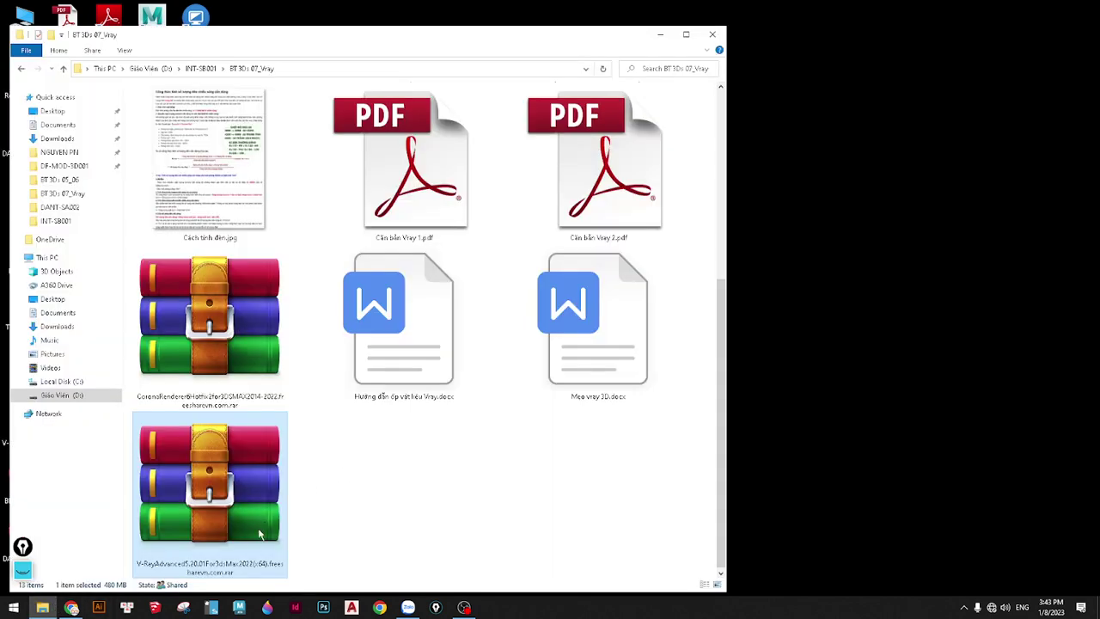
{"action": "left_click", "coordinate": [329, 510]}
{"action": "scroll", "coordinate": [329, 510], "scroll_direction": "up", "scroll_amount": 3}
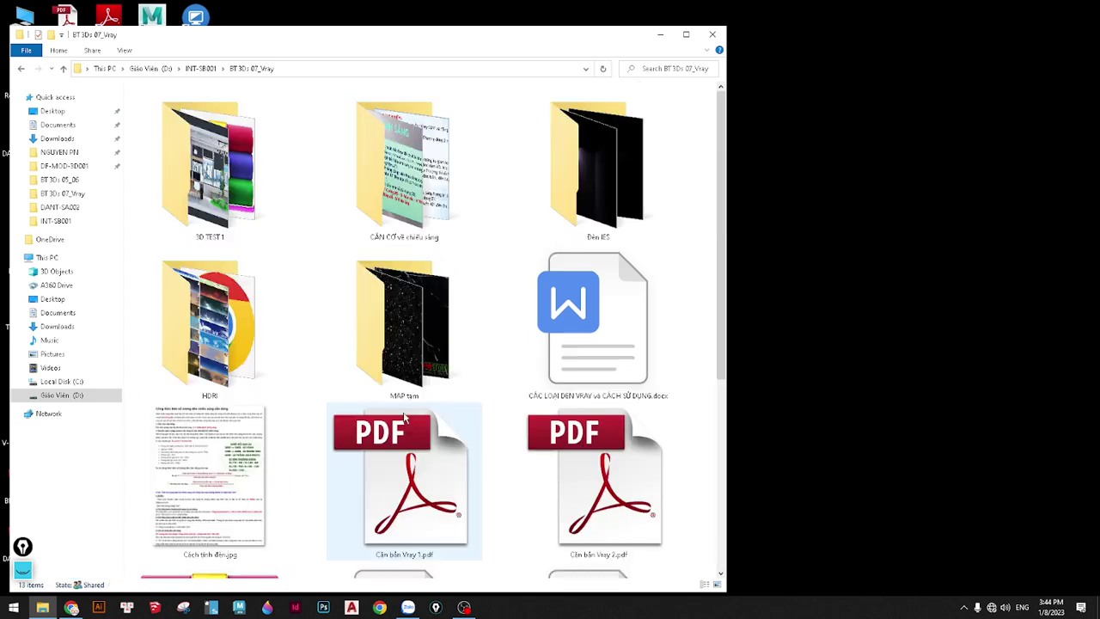
{"action": "left_click", "coordinate": [214, 69]}
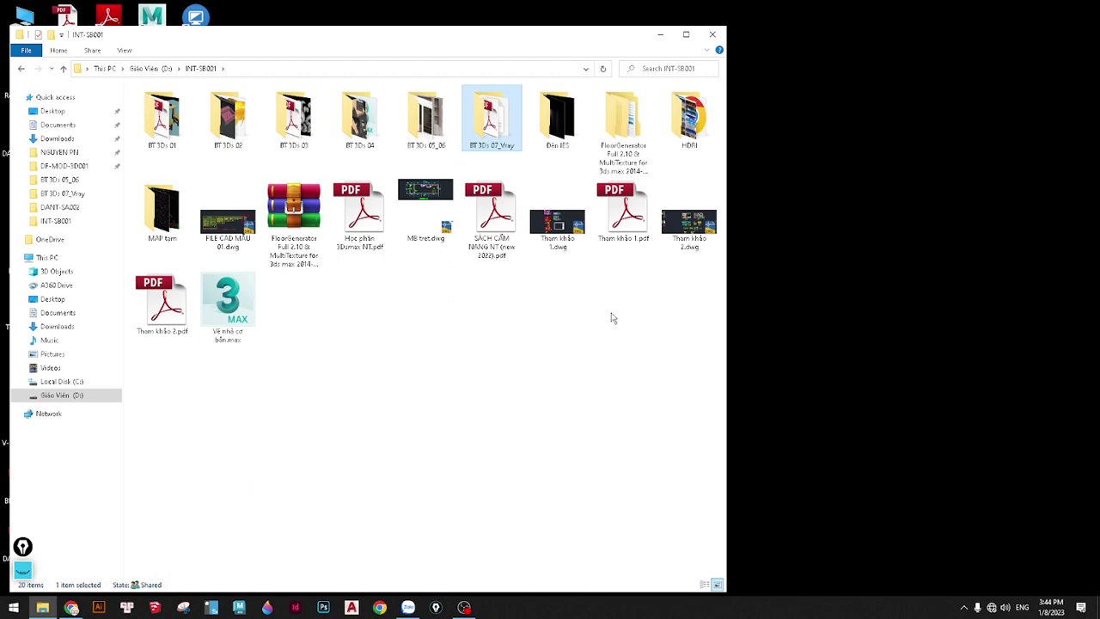
{"action": "left_click", "coordinate": [341, 310]}
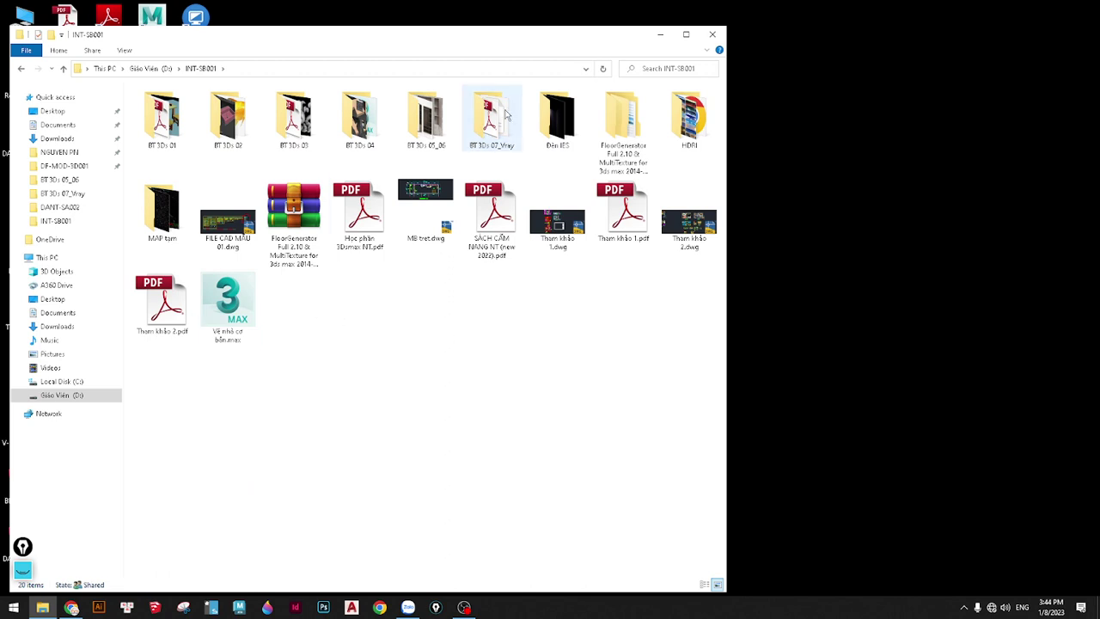
{"action": "left_click", "coordinate": [153, 67]}
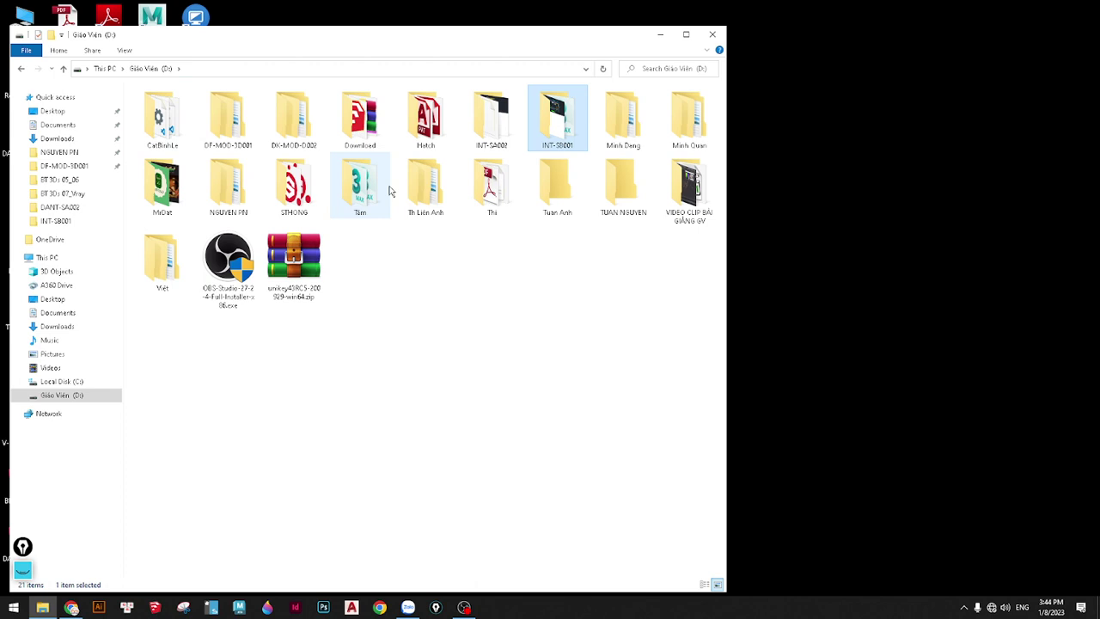
{"action": "double_click", "coordinate": [490, 118]}
{"action": "double_click", "coordinate": [478, 126]}
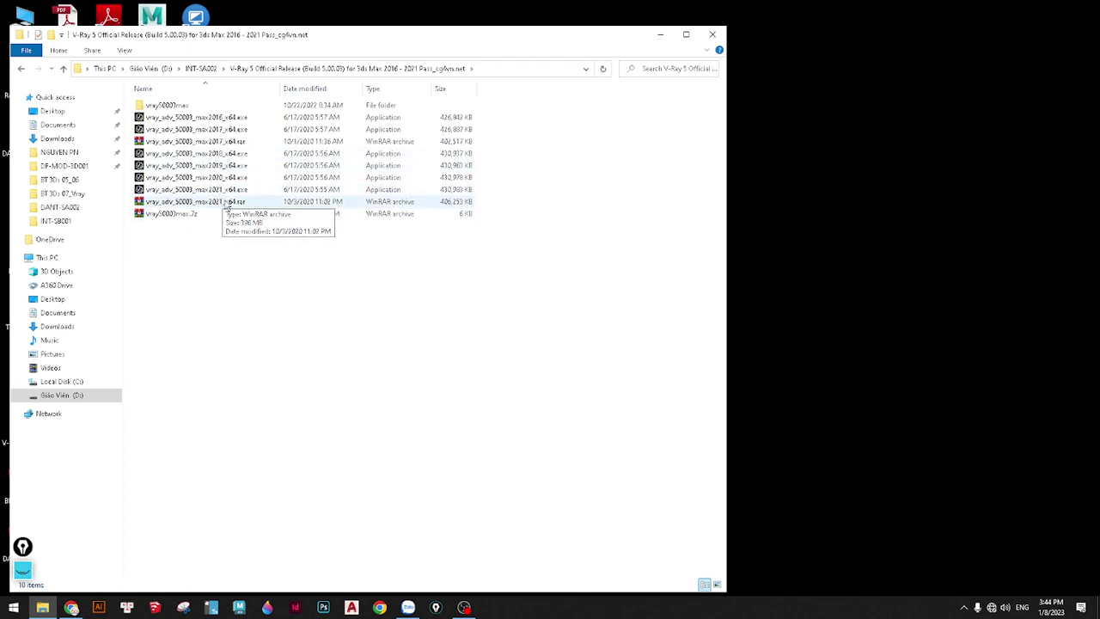
Run vray_adv_50003_max2018_x64.exe as administrator, accept the agreement, install V-Ray 5, continue past the material library download and finish
{"action": "left_click", "coordinate": [211, 155]}
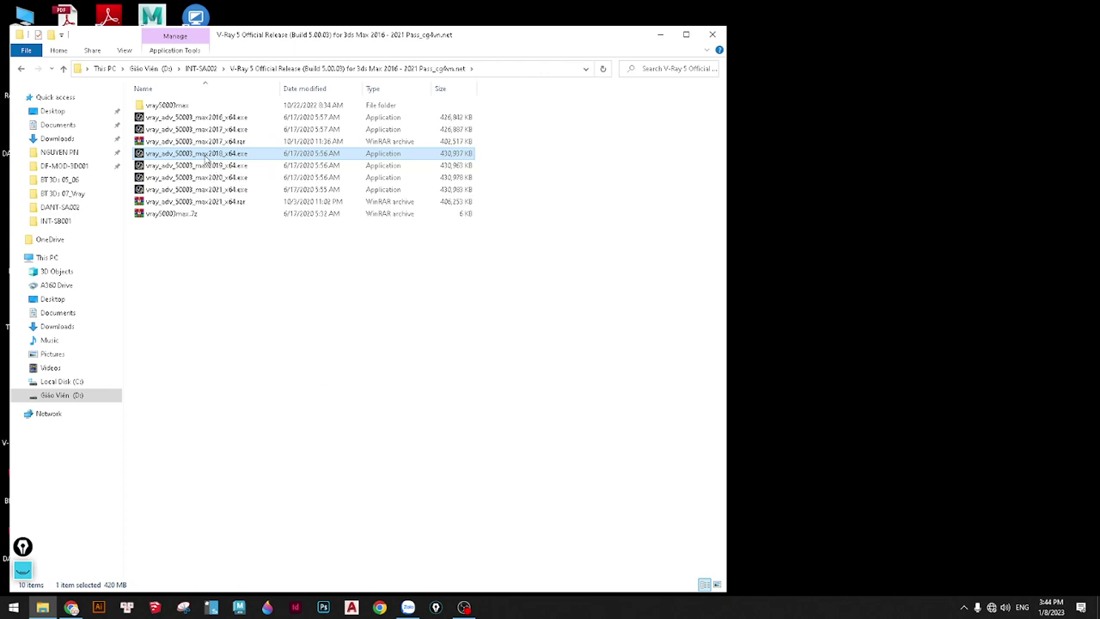
{"action": "right_click", "coordinate": [207, 158]}
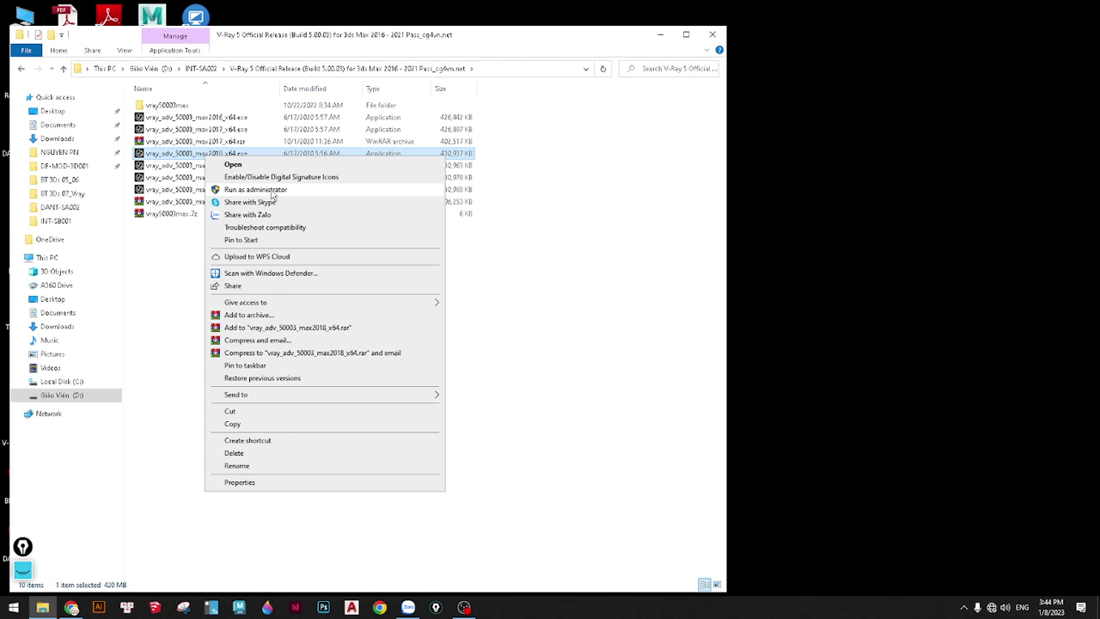
{"action": "left_click", "coordinate": [272, 191]}
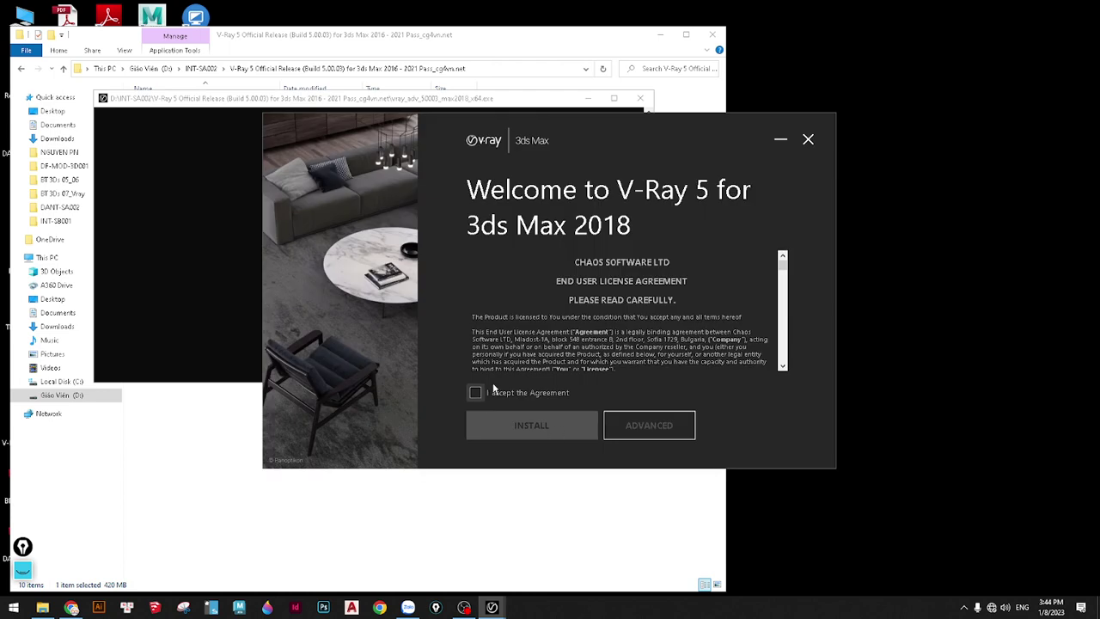
{"action": "left_click", "coordinate": [476, 392]}
{"action": "left_click", "coordinate": [513, 426]}
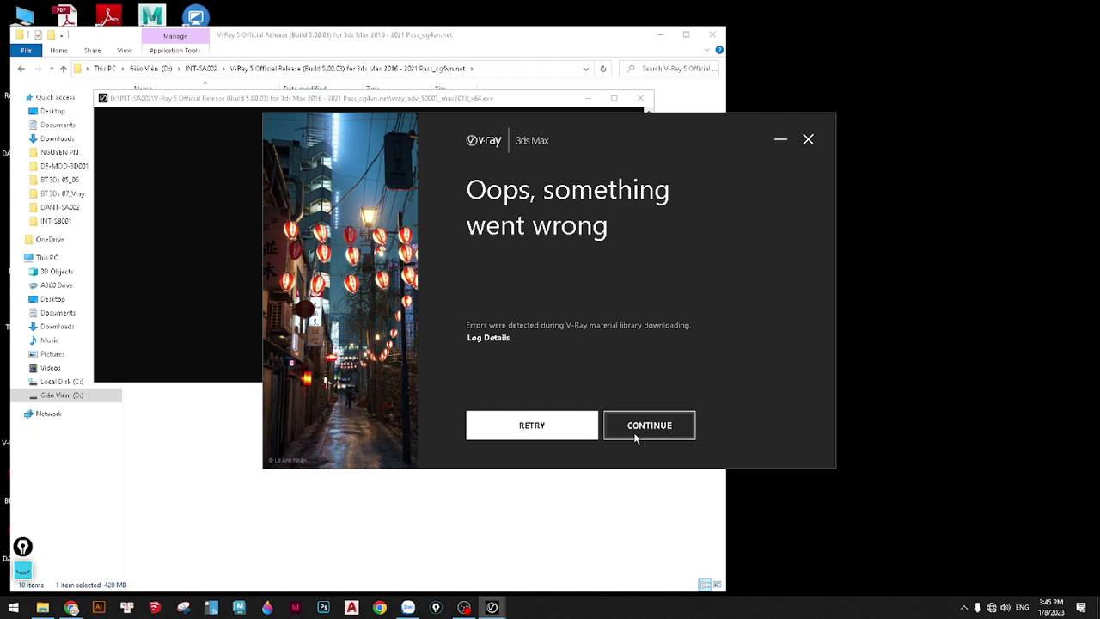
{"action": "left_click", "coordinate": [640, 431]}
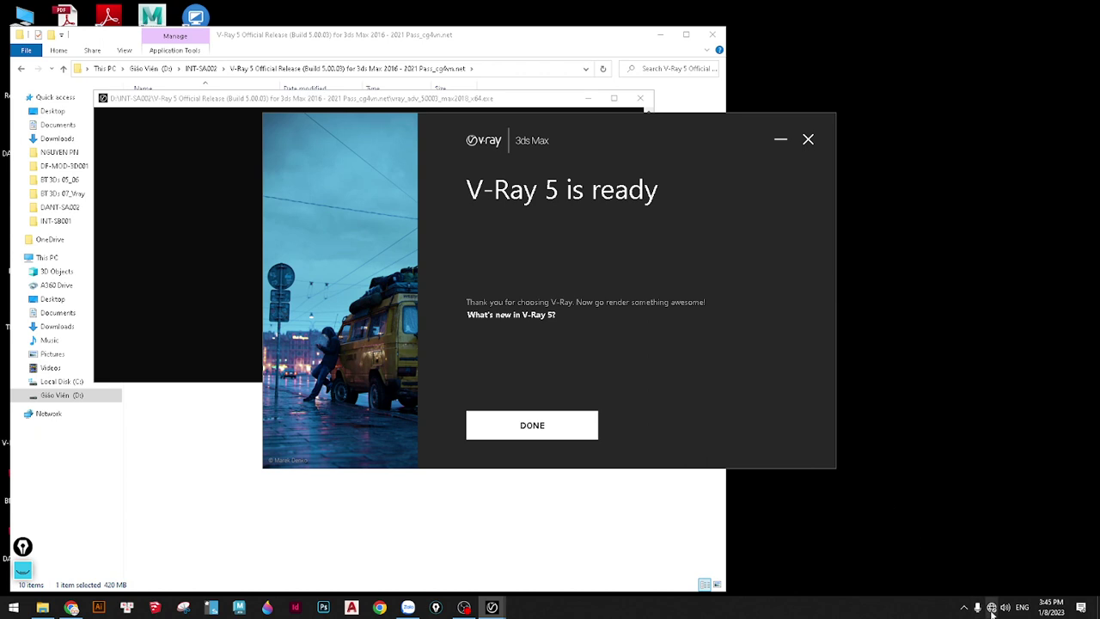
{"action": "left_click", "coordinate": [533, 426]}
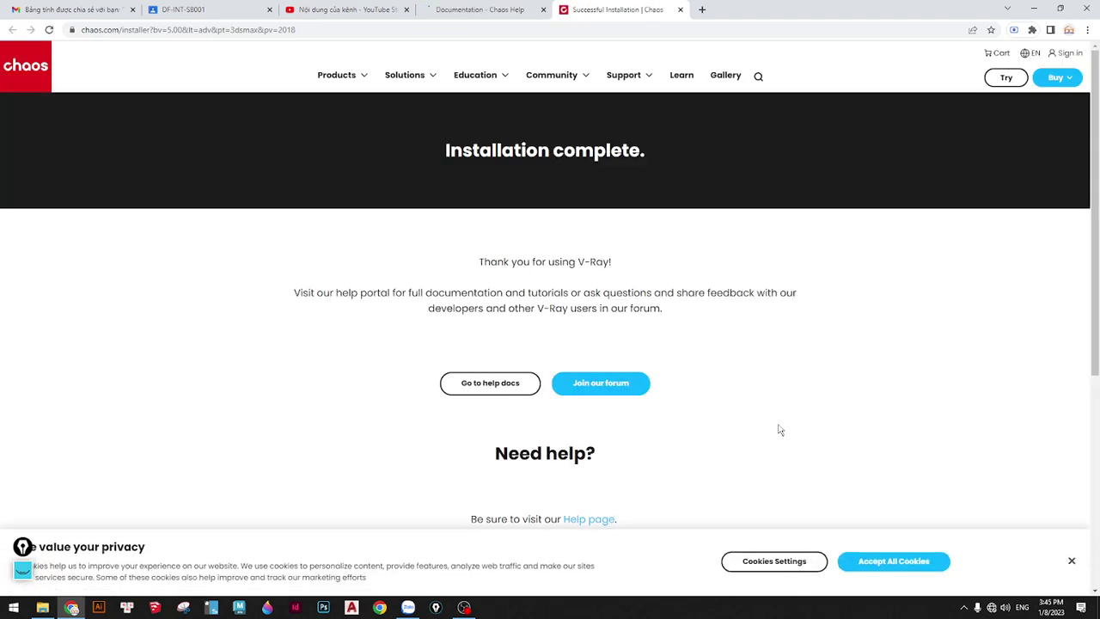
Close the Chaos installation and documentation pages in the browser and minimize the browser
{"action": "left_click", "coordinate": [679, 9]}
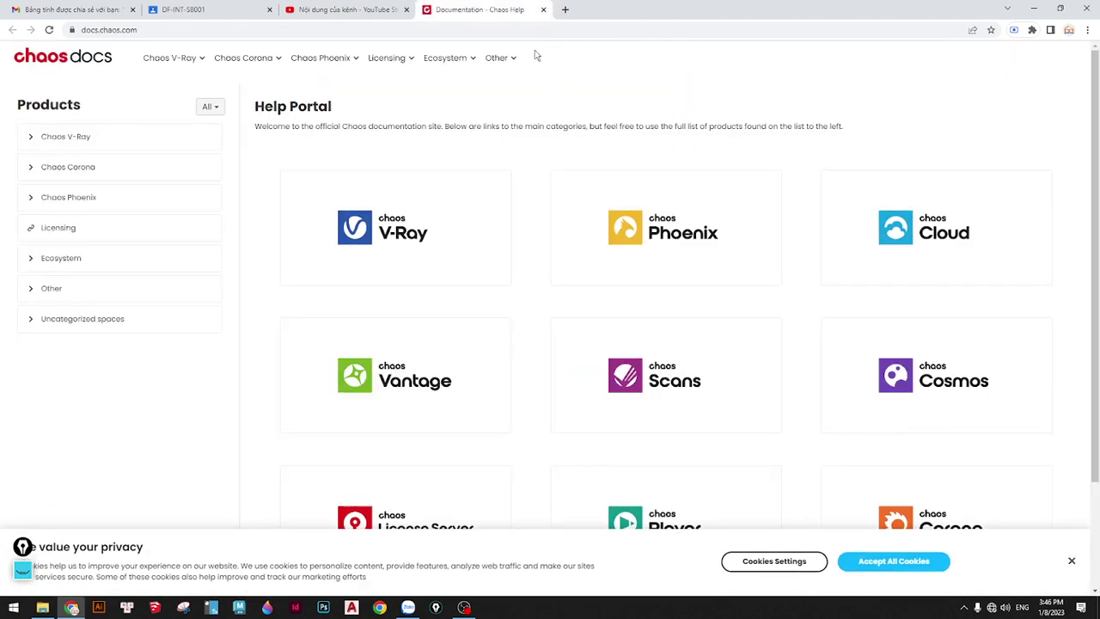
{"action": "scroll", "coordinate": [507, 296], "scroll_direction": "down", "scroll_amount": 2}
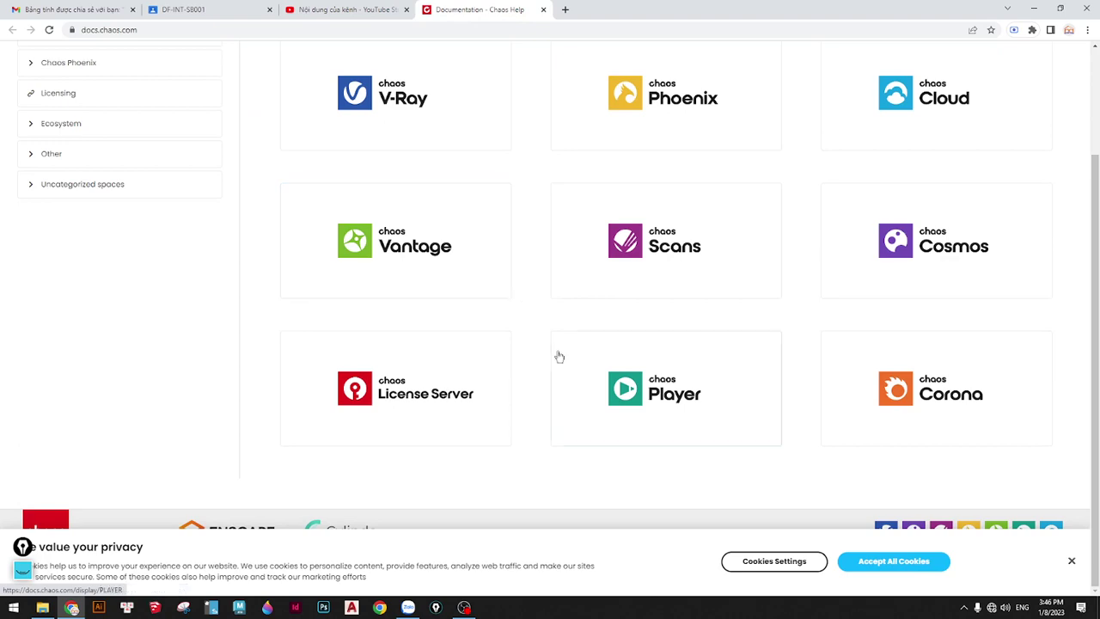
{"action": "left_click", "coordinate": [543, 11]}
{"action": "left_click", "coordinate": [1033, 9]}
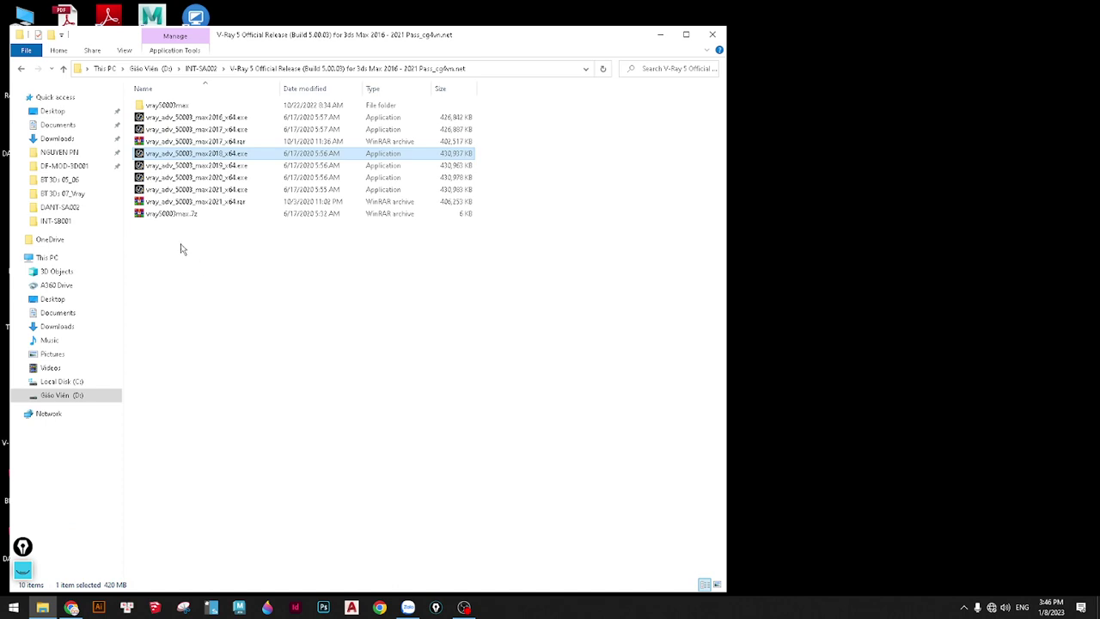
Open the vray50003max folder and turn on the file preview for ReadMe.txt
{"action": "left_click", "coordinate": [171, 215]}
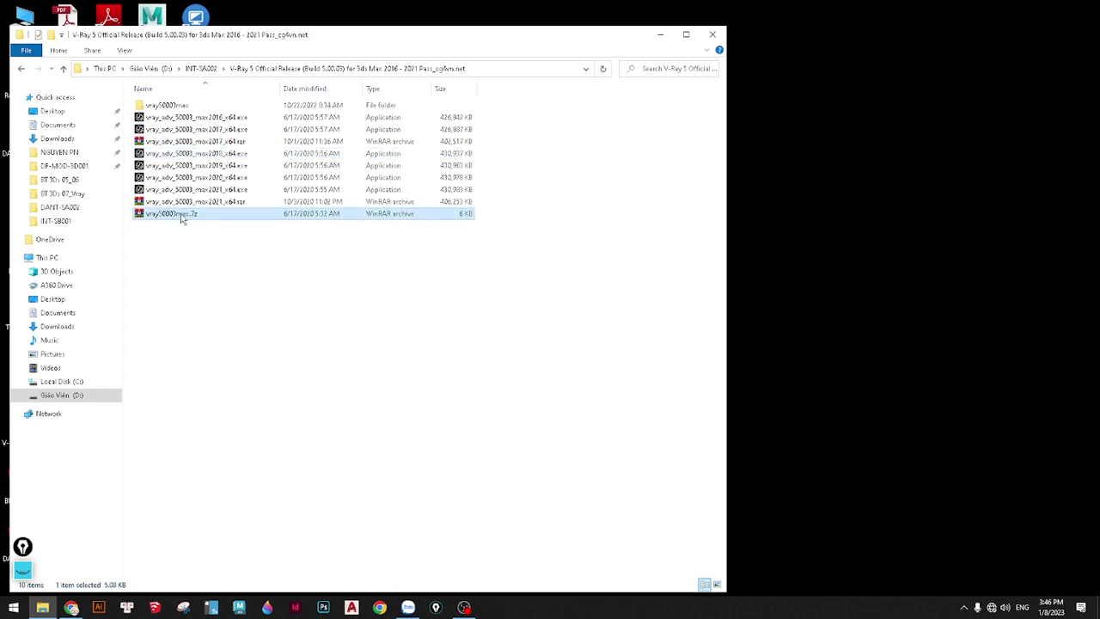
{"action": "double_click", "coordinate": [163, 104]}
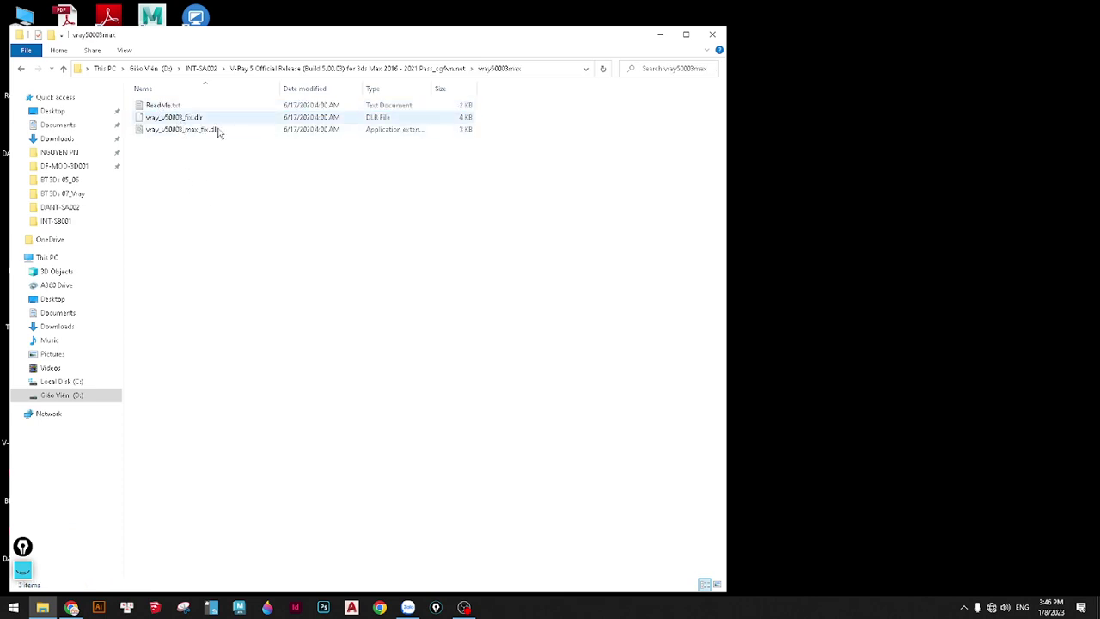
{"action": "left_click", "coordinate": [162, 105]}
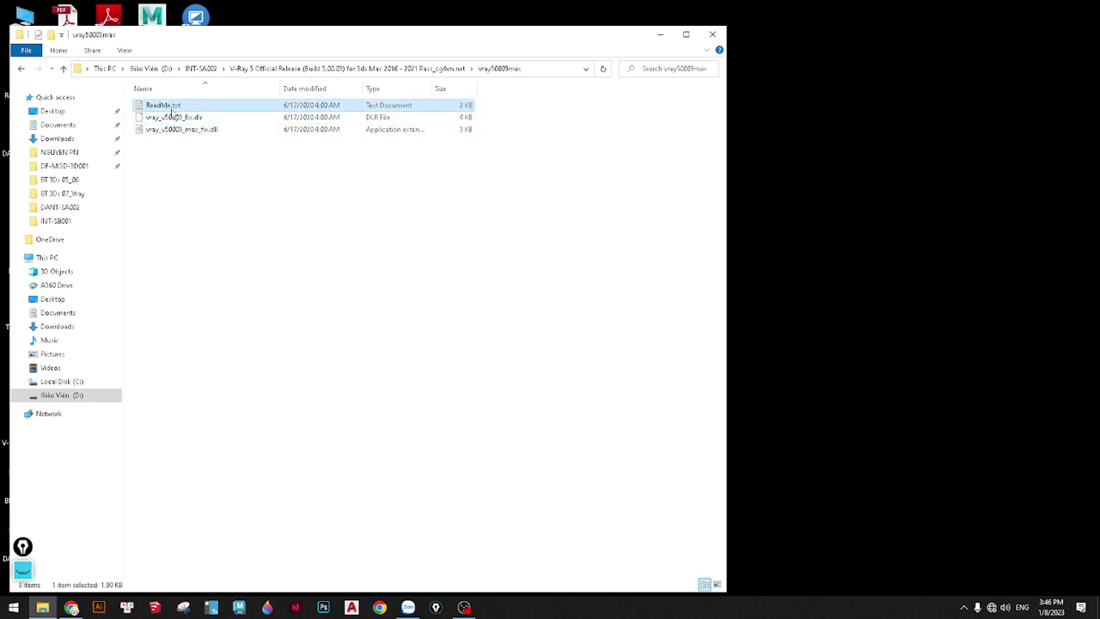
{"action": "left_click", "coordinate": [124, 49]}
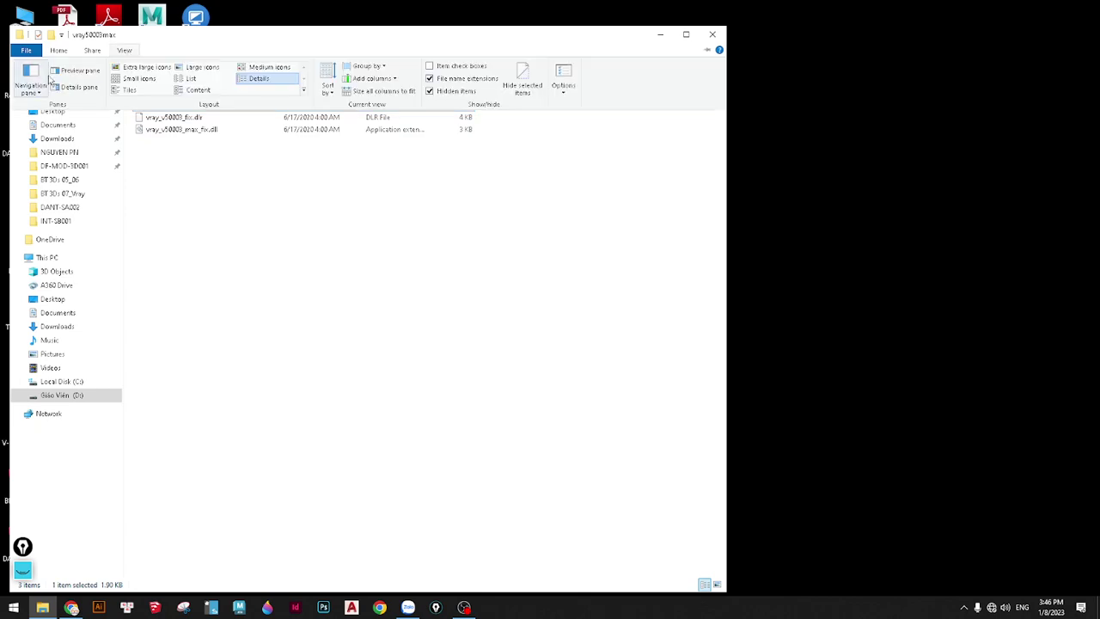
{"action": "left_click", "coordinate": [61, 67]}
Review the installation instructions in ReadMe.txt and locate vray_v50003_fix.dlr and vray_v50003_max_fix.dll in the folder
{"action": "left_click_drag", "start_coordinate": [567, 238], "coordinate": [348, 383]}
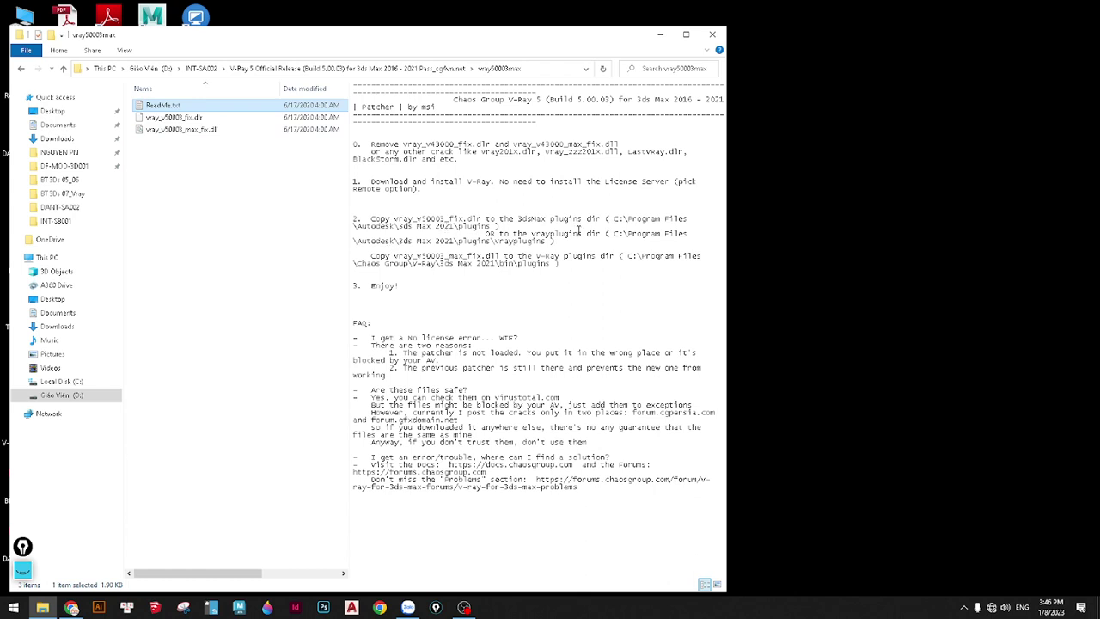
{"action": "left_click", "coordinate": [482, 218]}
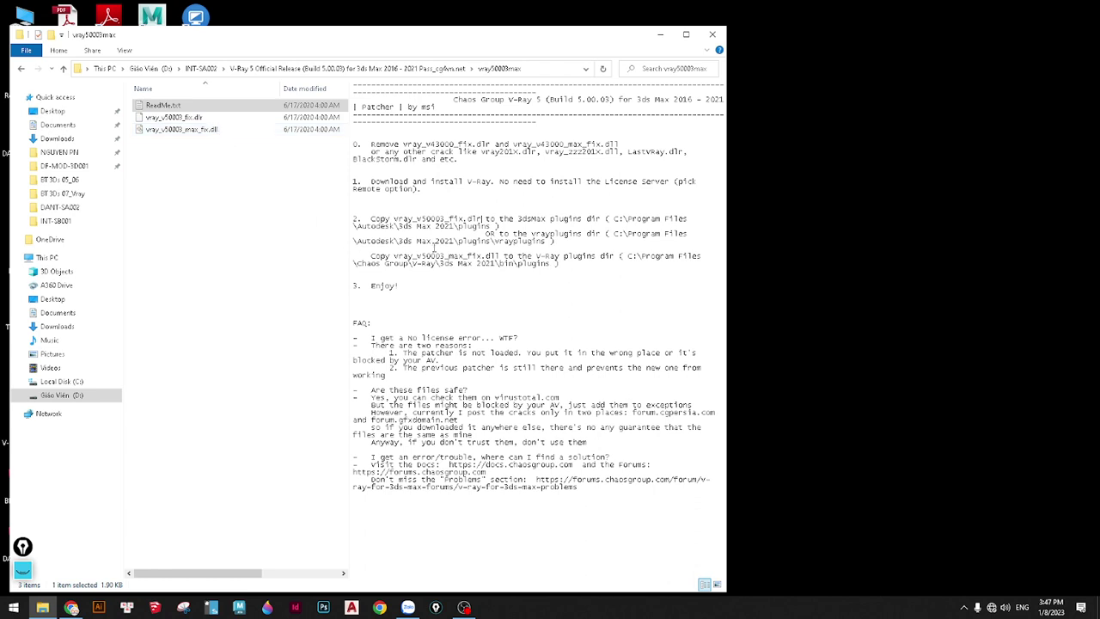
{"action": "left_click", "coordinate": [182, 120]}
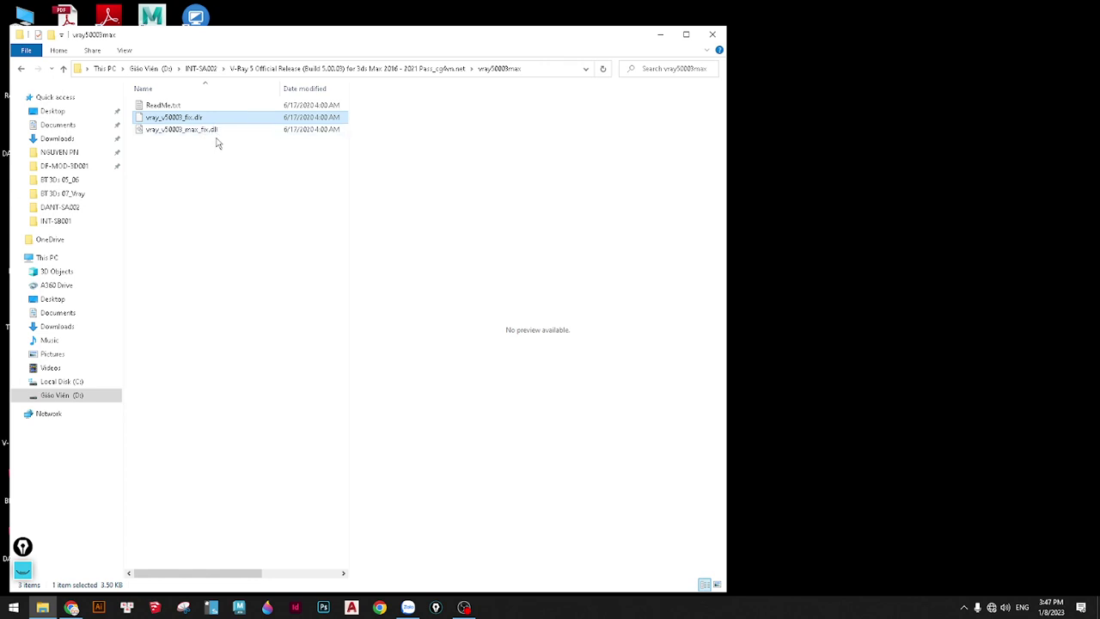
{"action": "left_click", "coordinate": [214, 134]}
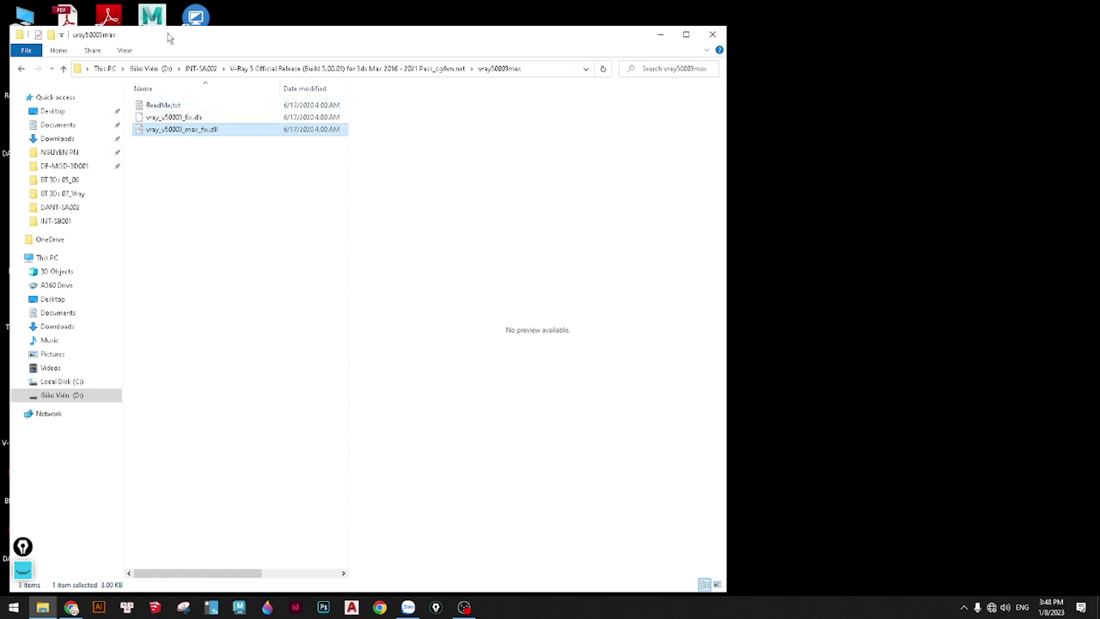
Copy vray_v50003_fix.dlr into the Plugins folder of the 3ds Max 2018 program directory with administrator permission and close that folder
{"action": "left_click", "coordinate": [169, 118]}
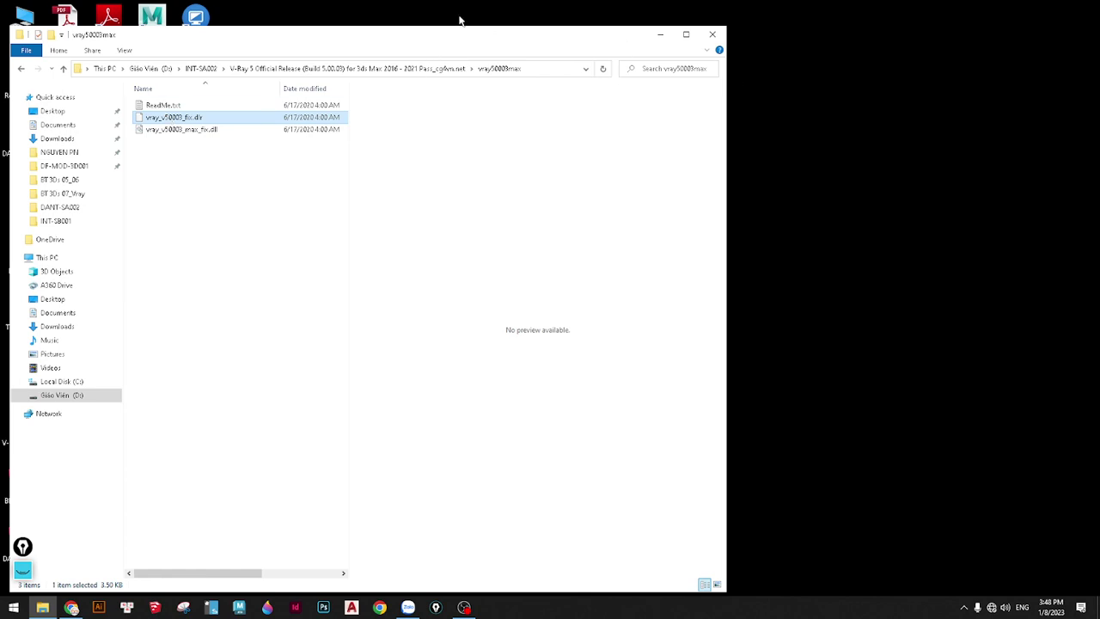
{"action": "left_click_drag", "start_coordinate": [446, 41], "coordinate": [727, 41]}
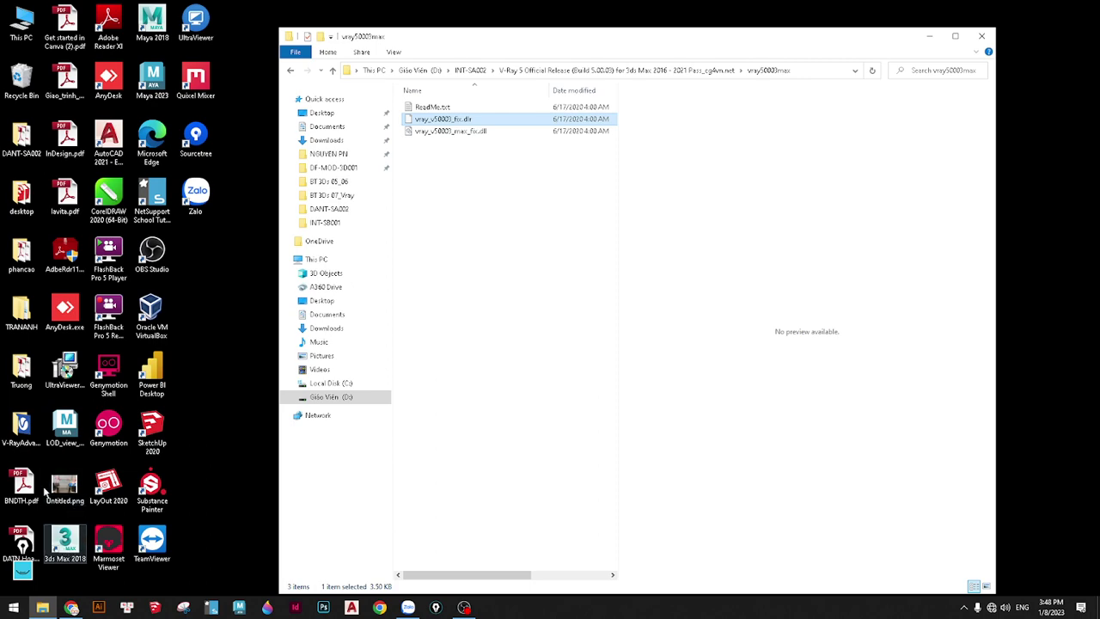
{"action": "right_click", "coordinate": [71, 534]}
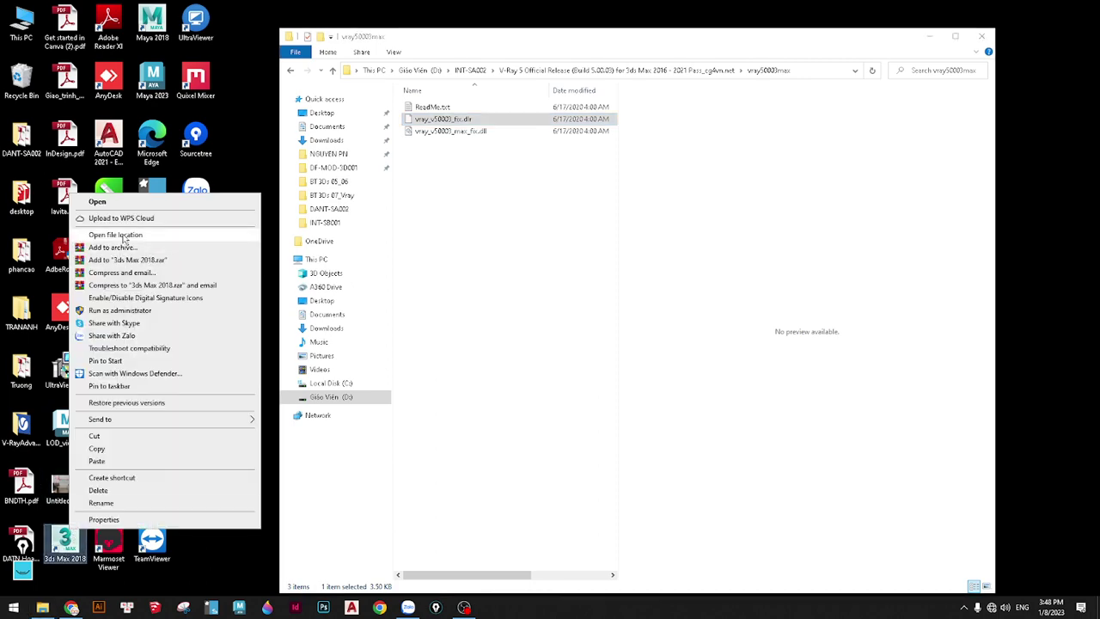
{"action": "left_click", "coordinate": [125, 242]}
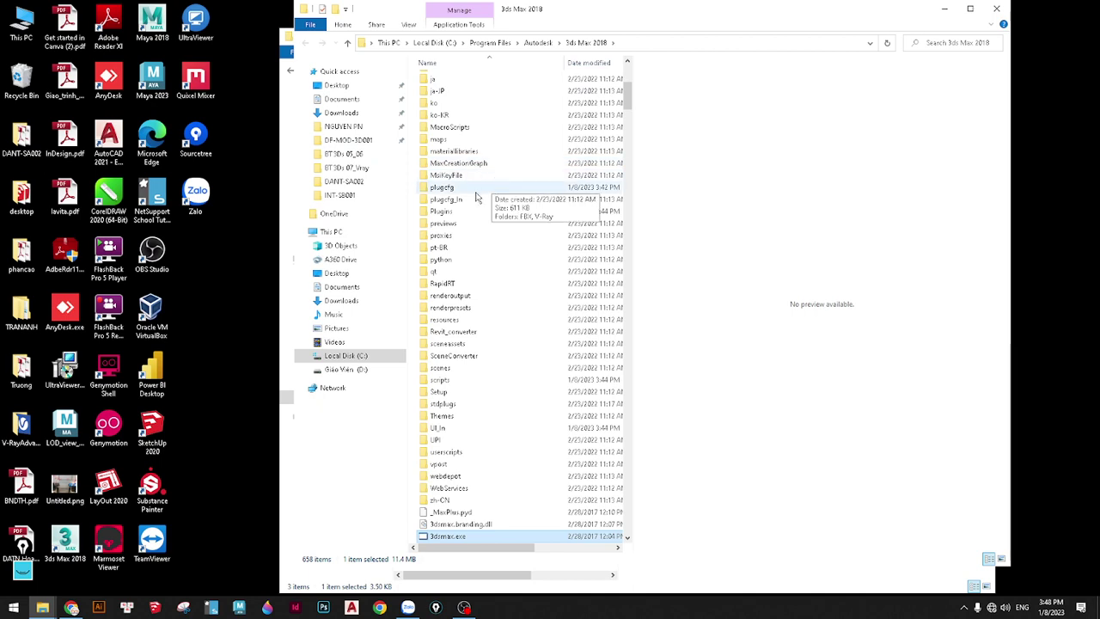
{"action": "double_click", "coordinate": [456, 215]}
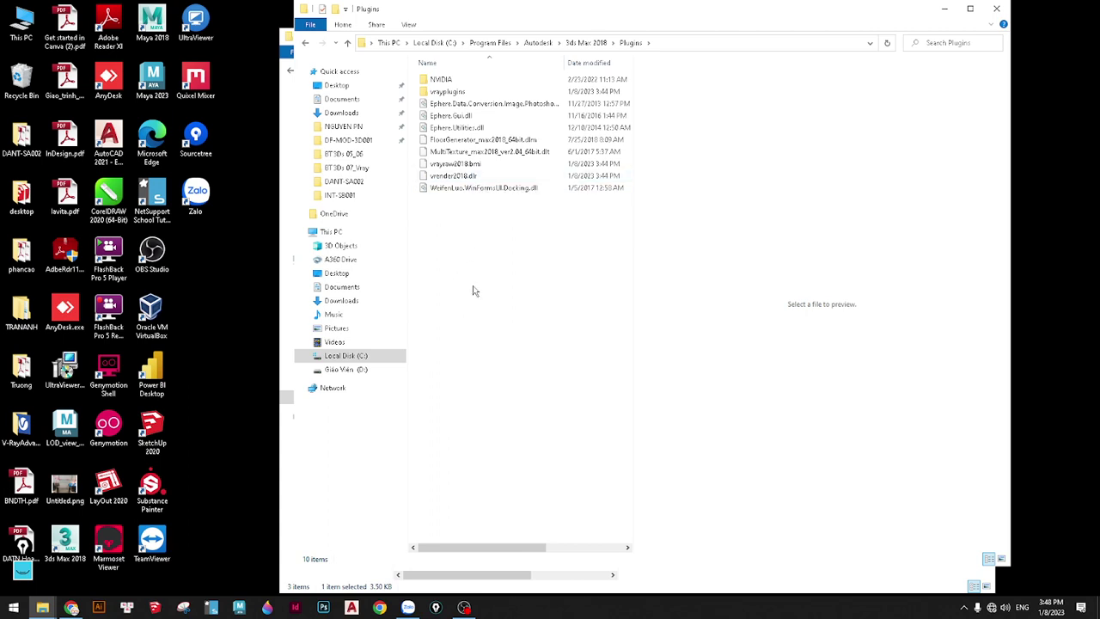
{"action": "key", "text": "ctrl+v"}
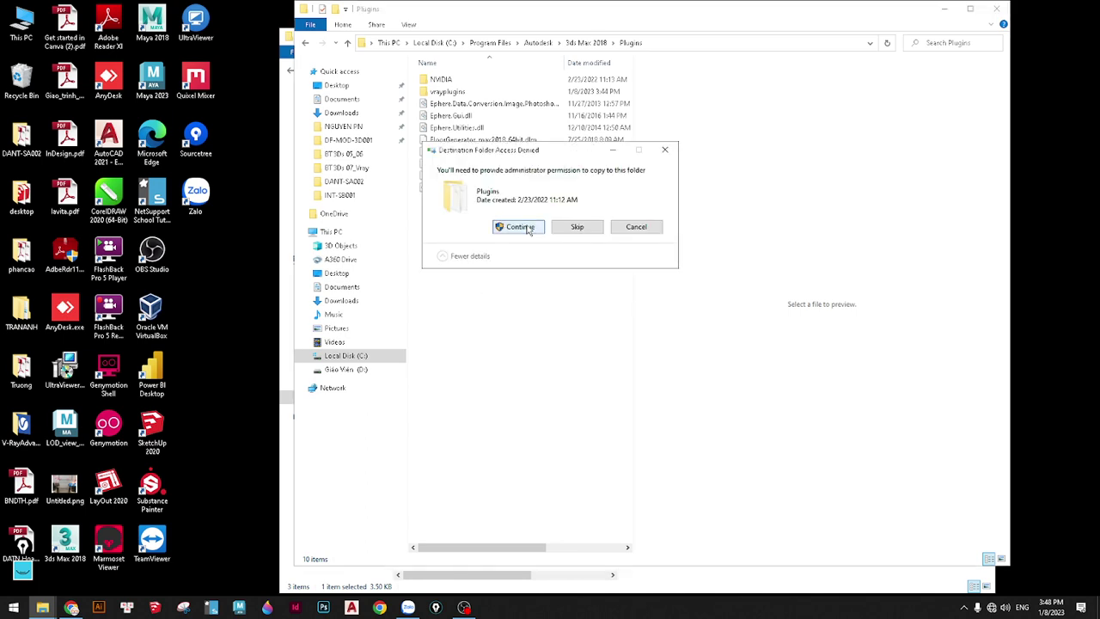
{"action": "left_click", "coordinate": [526, 229]}
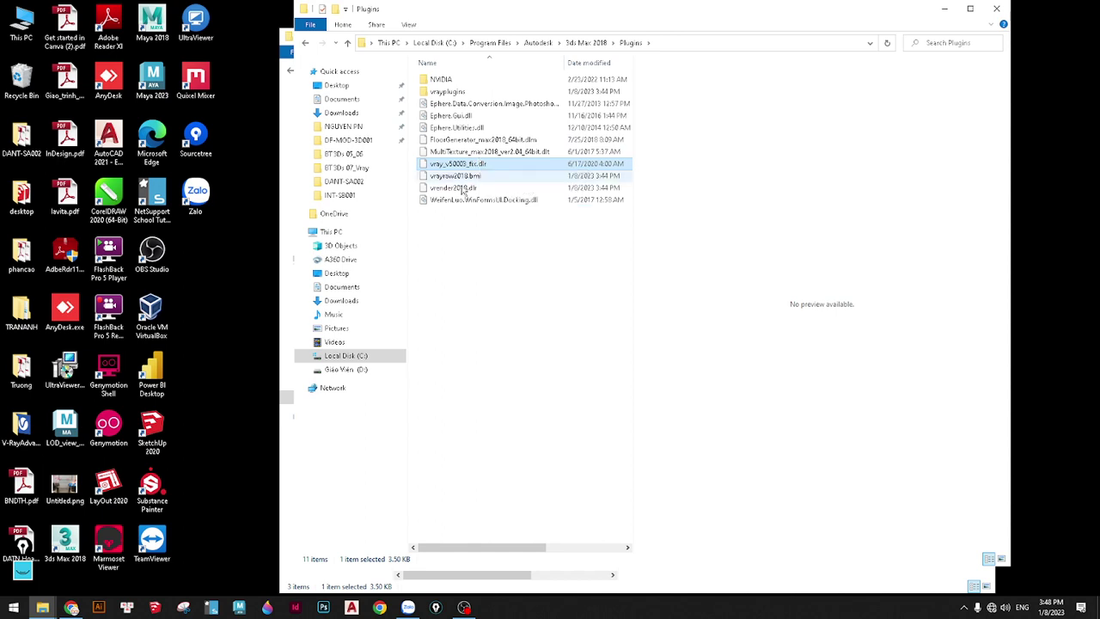
{"action": "left_click", "coordinate": [995, 9]}
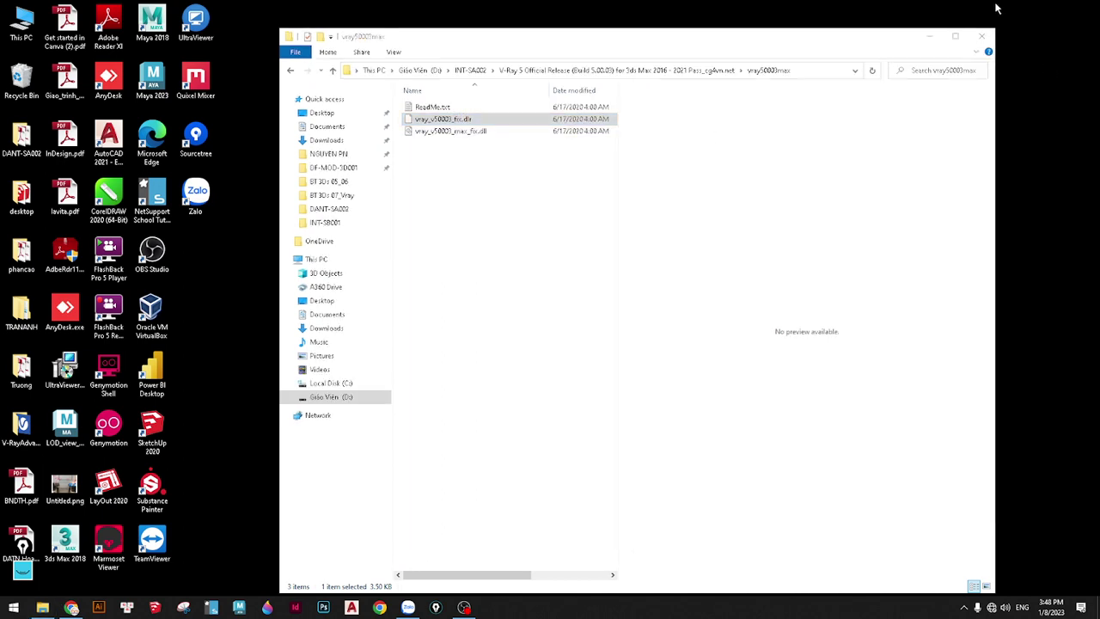
Copy vray_v50003_max_fix.dll, minimize its folder and open Program Files on Local Disk (C:)
{"action": "left_click", "coordinate": [452, 132]}
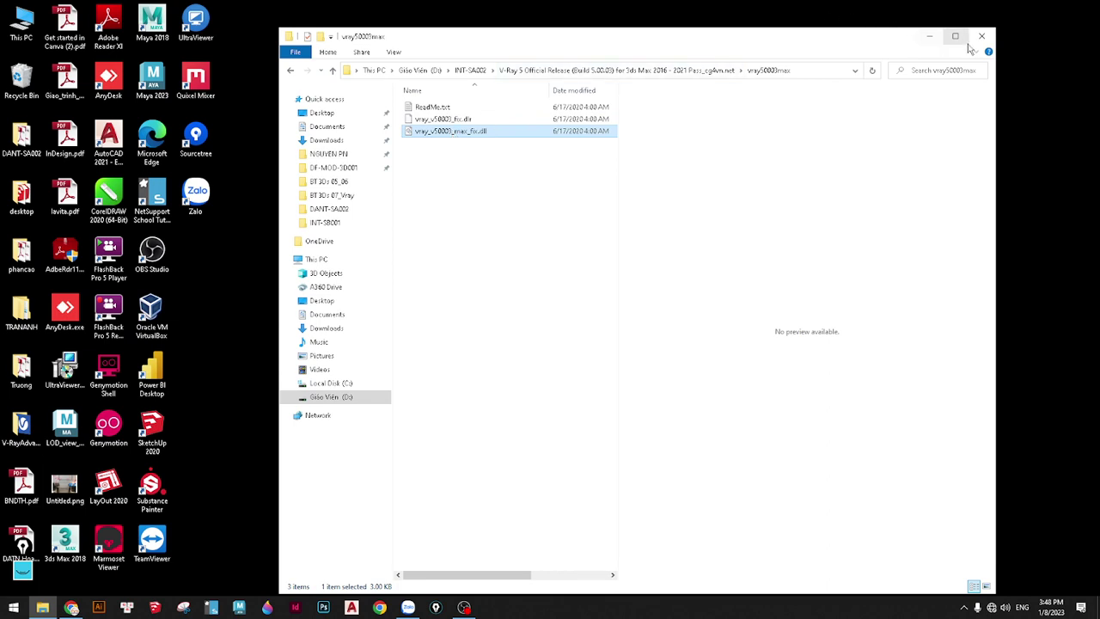
{"action": "left_click", "coordinate": [929, 39]}
{"action": "double_click", "coordinate": [22, 25]}
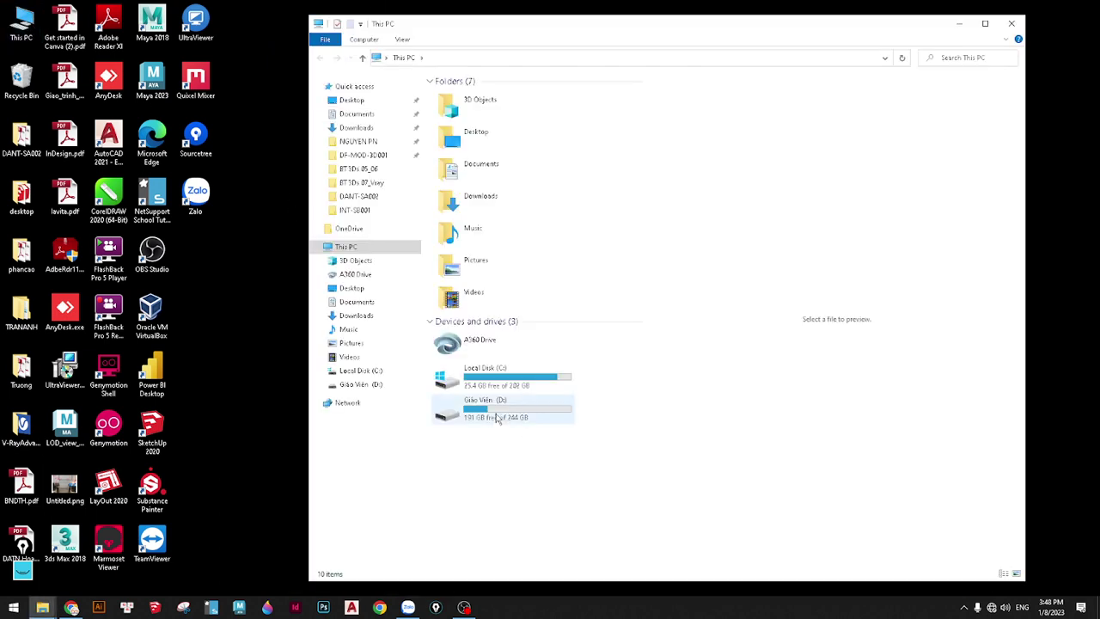
{"action": "double_click", "coordinate": [508, 378]}
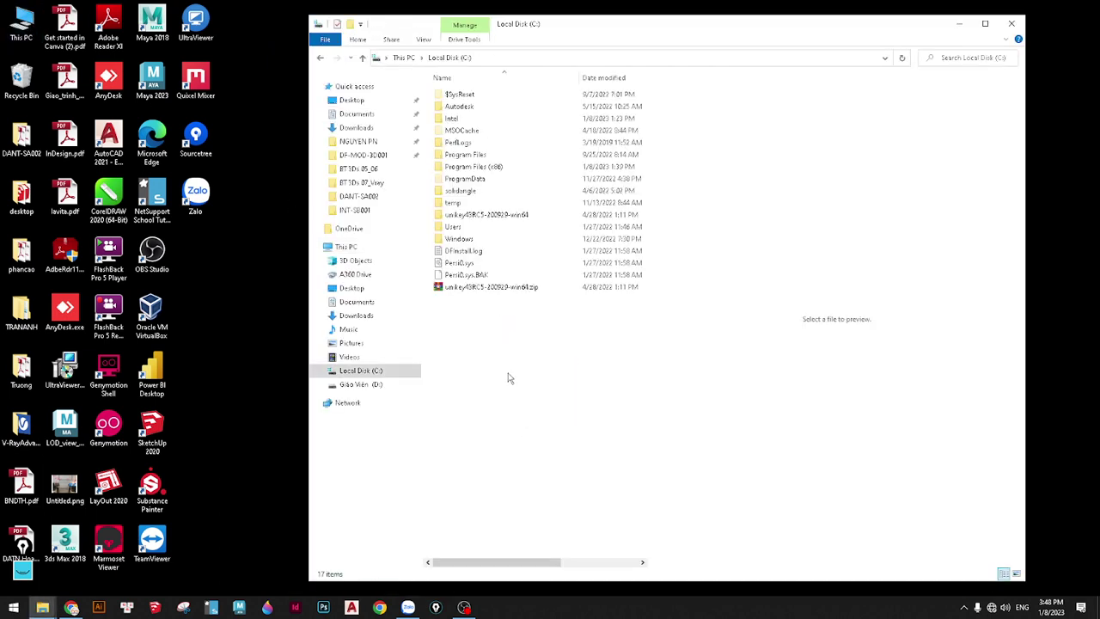
{"action": "double_click", "coordinate": [469, 155]}
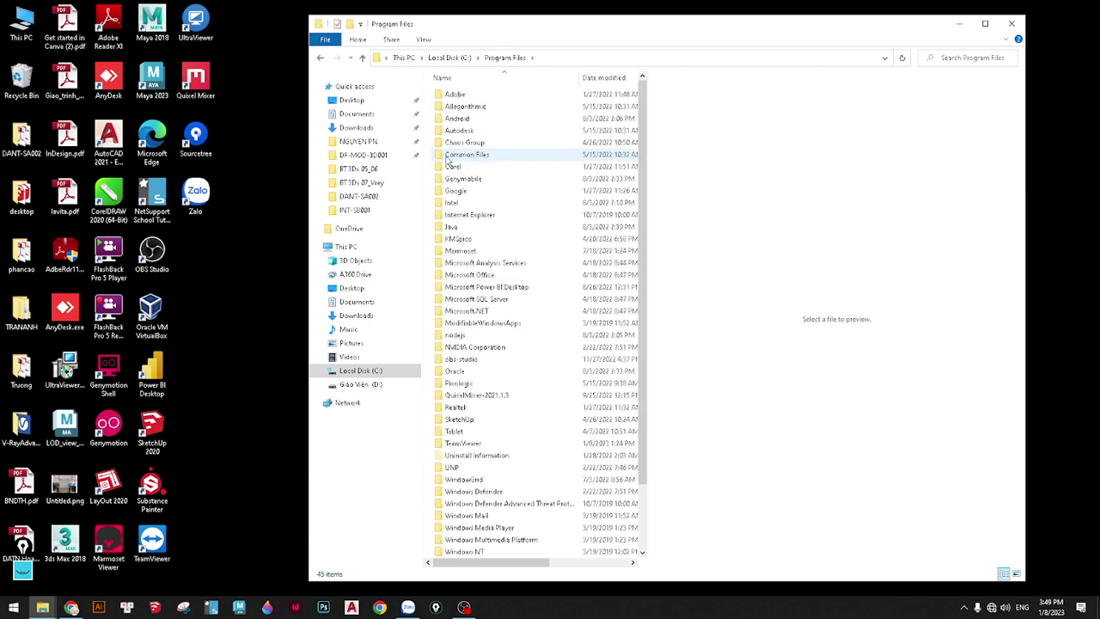
{"action": "left_click", "coordinate": [320, 57]}
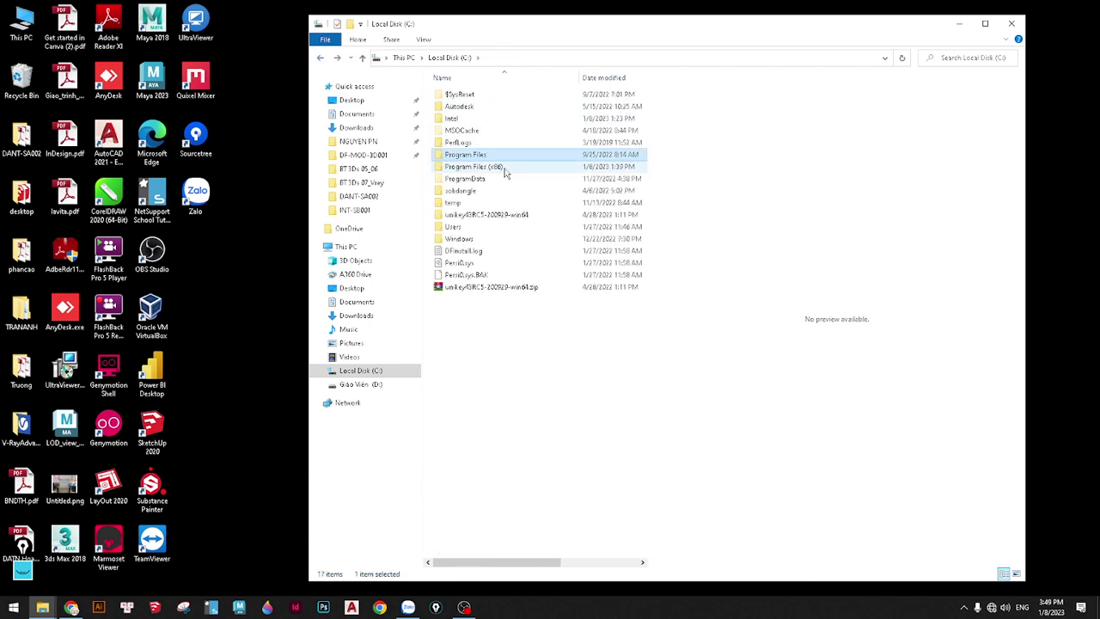
{"action": "left_click", "coordinate": [485, 166]}
{"action": "left_click", "coordinate": [493, 156]}
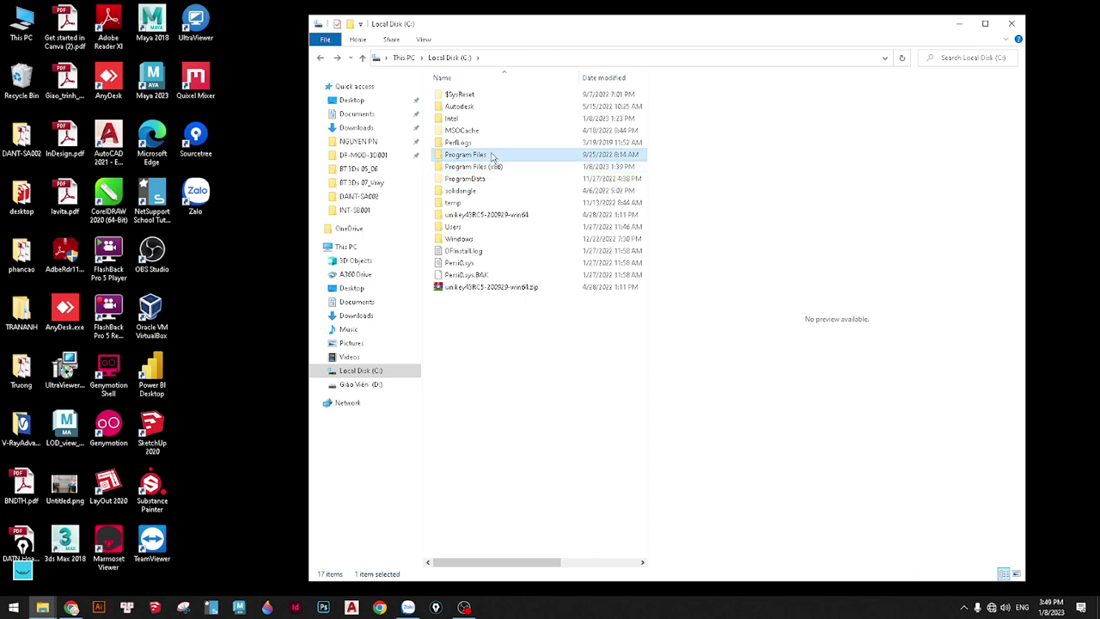
{"action": "double_click", "coordinate": [493, 156]}
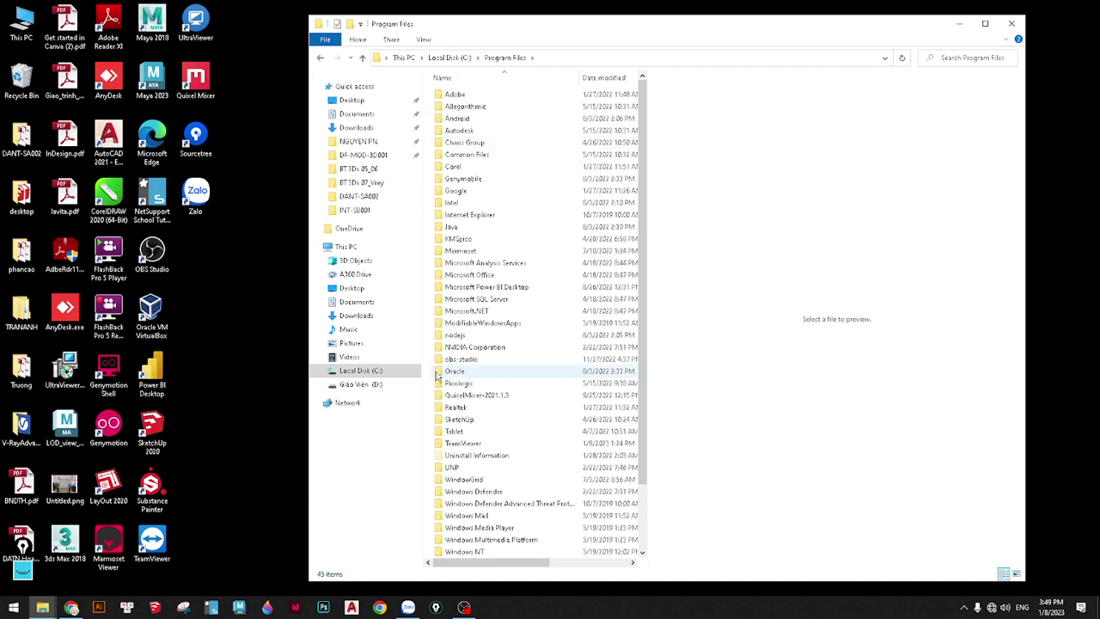
Open the plugins folder under Chaos Group, V-Ray, 3ds Max 2018, bin
{"action": "double_click", "coordinate": [478, 147]}
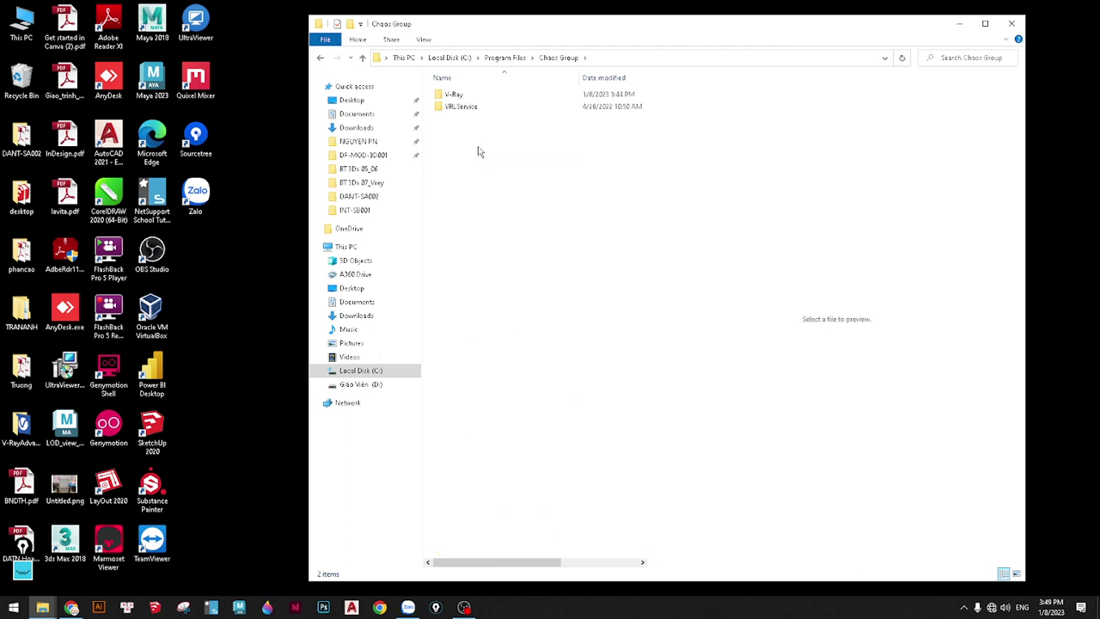
{"action": "double_click", "coordinate": [465, 96]}
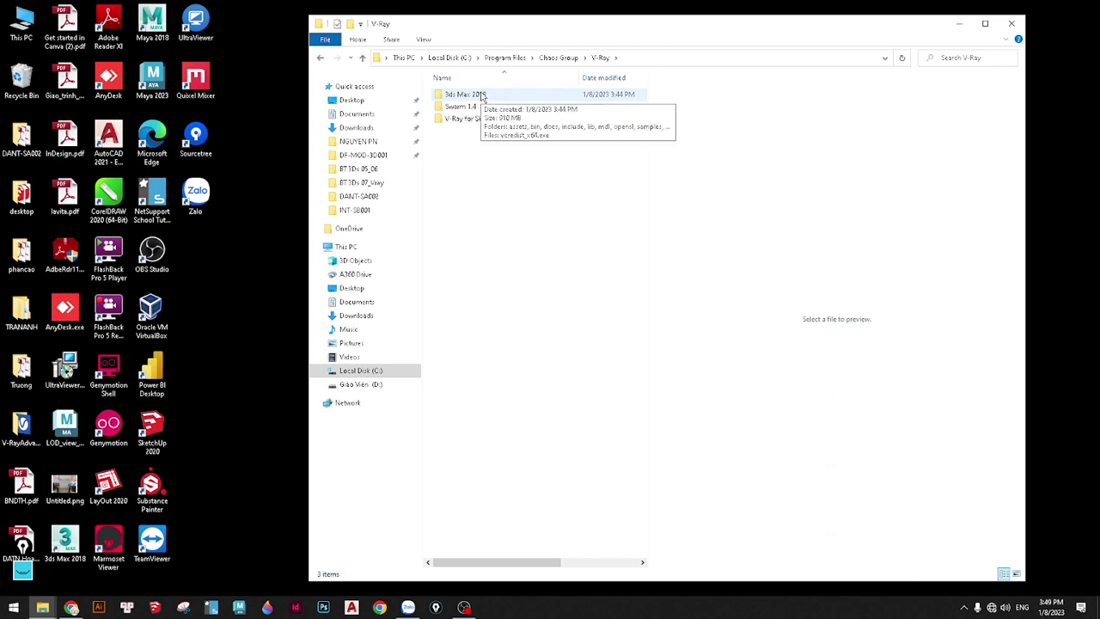
{"action": "double_click", "coordinate": [482, 97]}
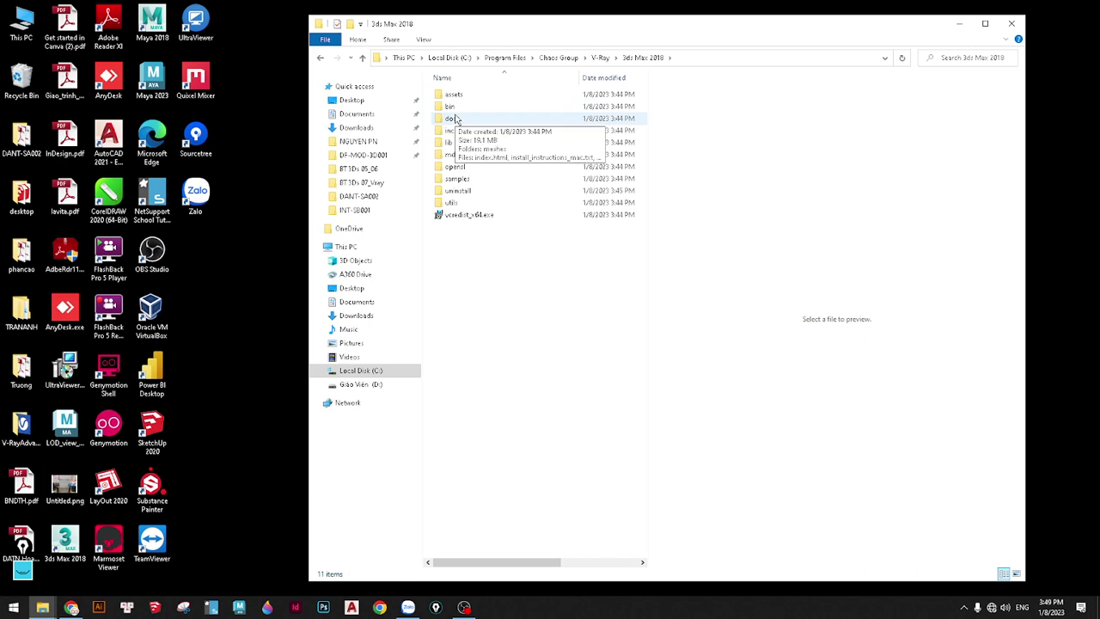
{"action": "scroll", "coordinate": [464, 120], "scroll_direction": "up", "scroll_amount": 3, "text": "ctrl"}
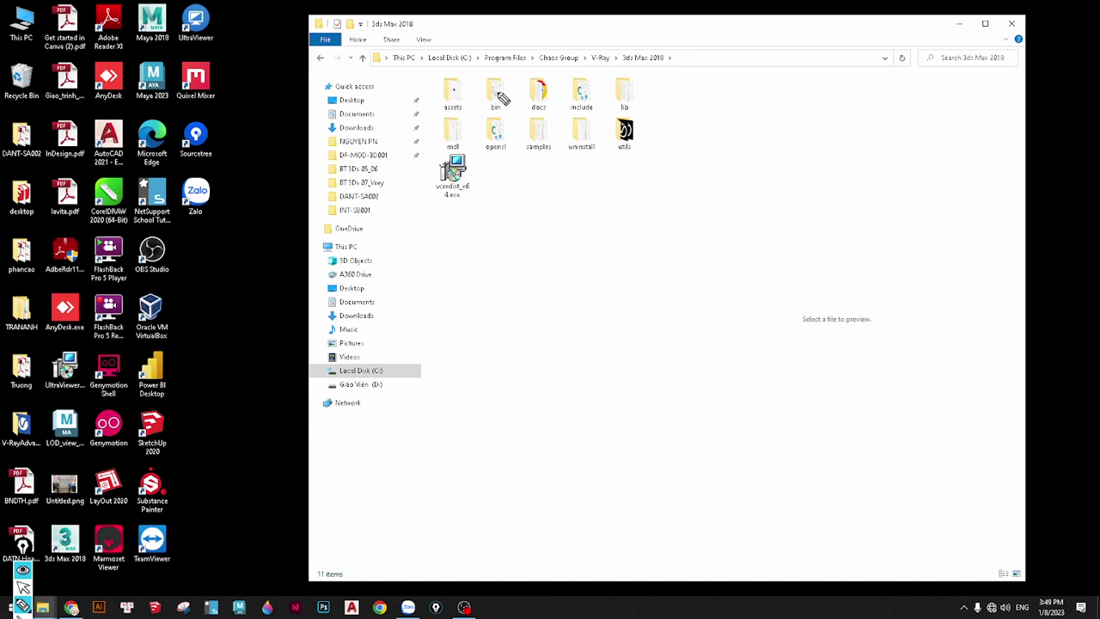
{"action": "mouse_move", "coordinate": [484, 82]}
{"action": "left_mouse_down"}
{"action": "mouse_move", "coordinate": [506, 102]}
{"action": "mouse_move", "coordinate": [487, 112]}
{"action": "left_mouse_up"}
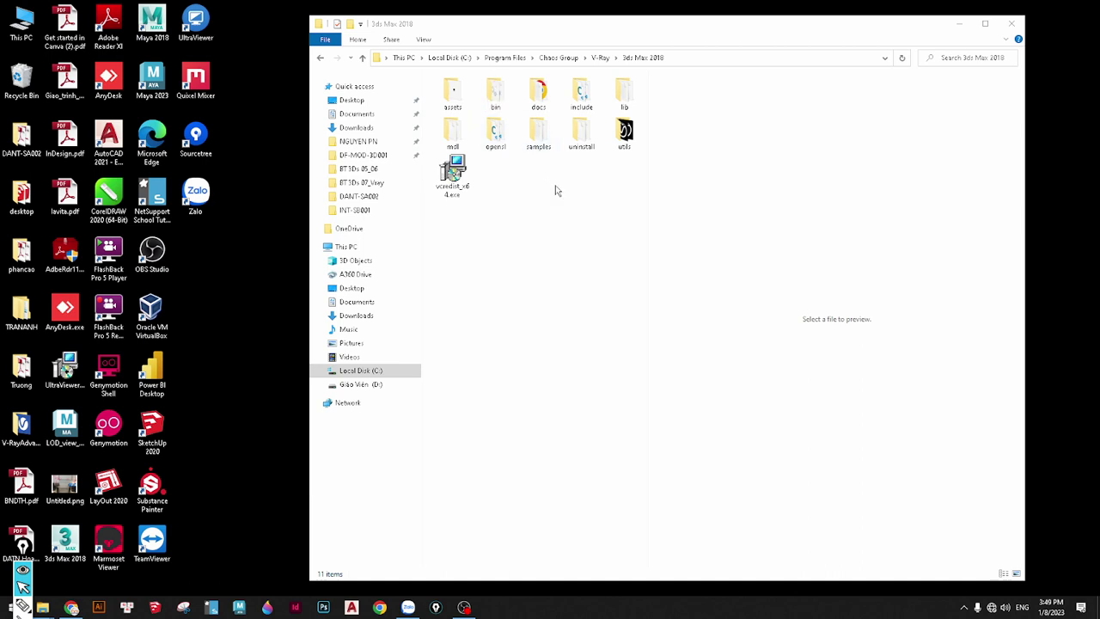
{"action": "double_click", "coordinate": [494, 95]}
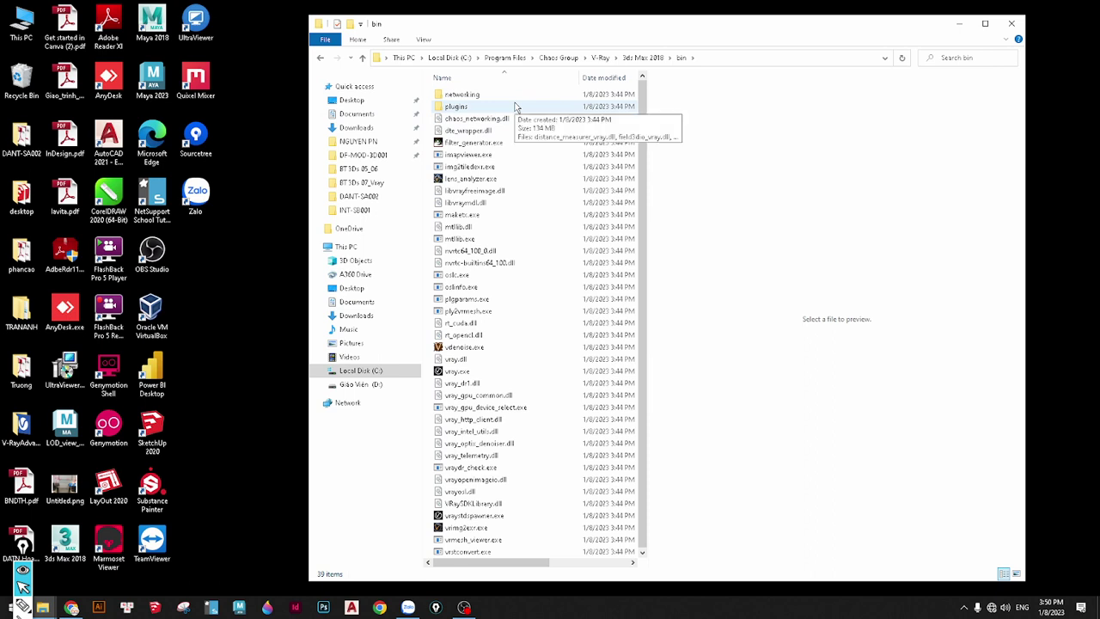
{"action": "double_click", "coordinate": [516, 107]}
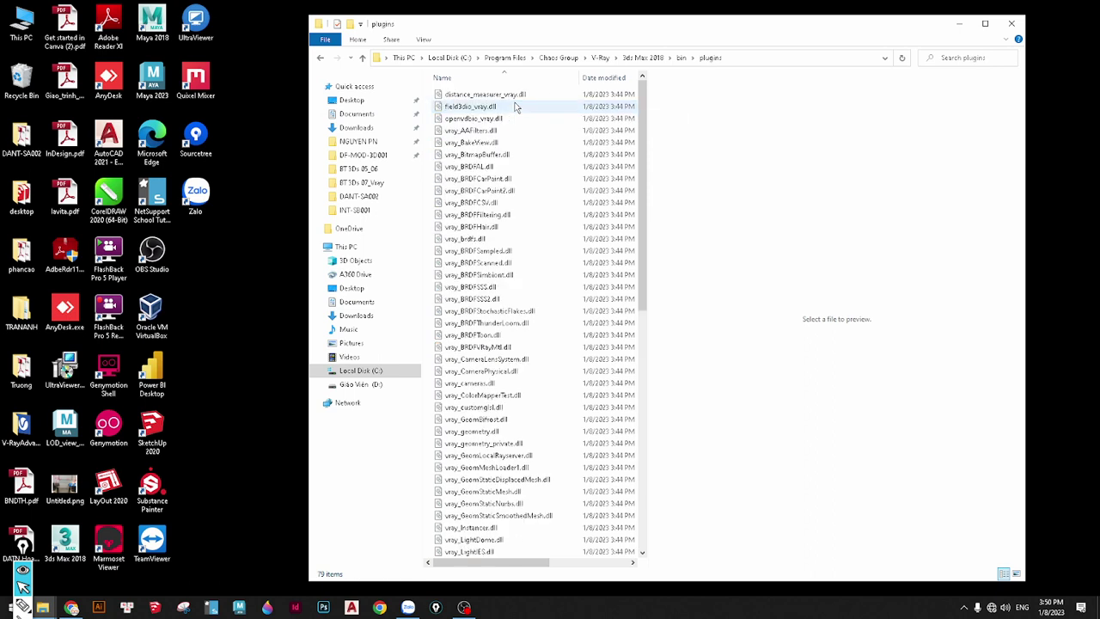
Paste vray_v50003_max_fix.dll into the V-Ray bin\plugins folder with administrator permission and close the folder
{"action": "left_click", "coordinate": [545, 170]}
{"action": "key", "text": "ctrl+v"}
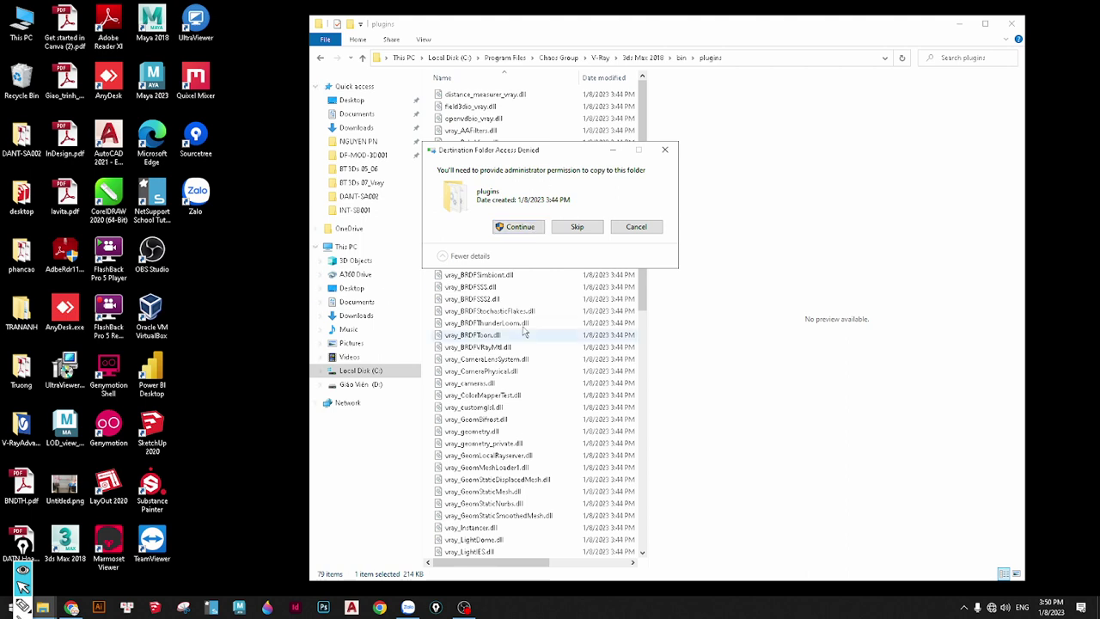
{"action": "left_click", "coordinate": [529, 232]}
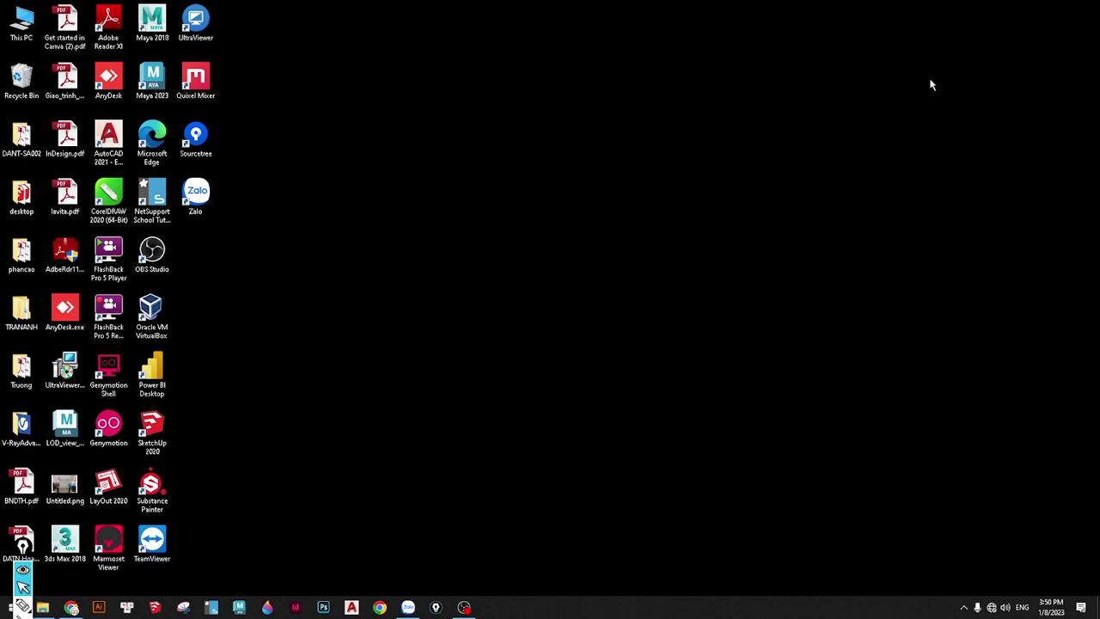
{"action": "left_click", "coordinate": [1011, 23]}
{"action": "right_click", "coordinate": [647, 182]}
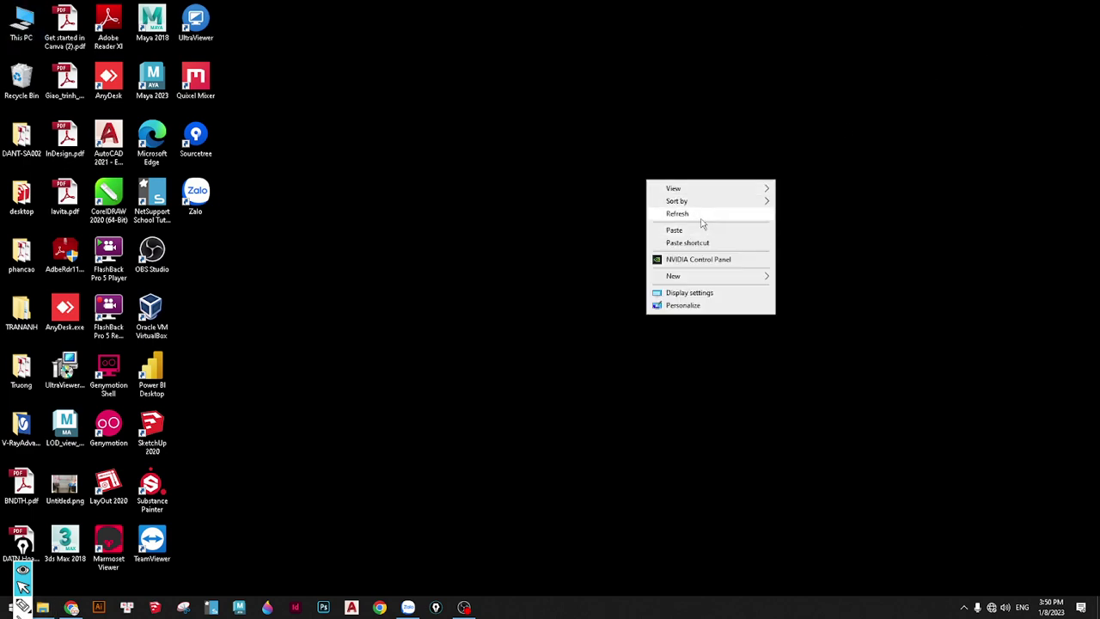
{"action": "left_click", "coordinate": [700, 215]}
{"action": "right_click", "coordinate": [496, 172]}
{"action": "left_click", "coordinate": [525, 203]}
{"action": "right_click", "coordinate": [518, 173]}
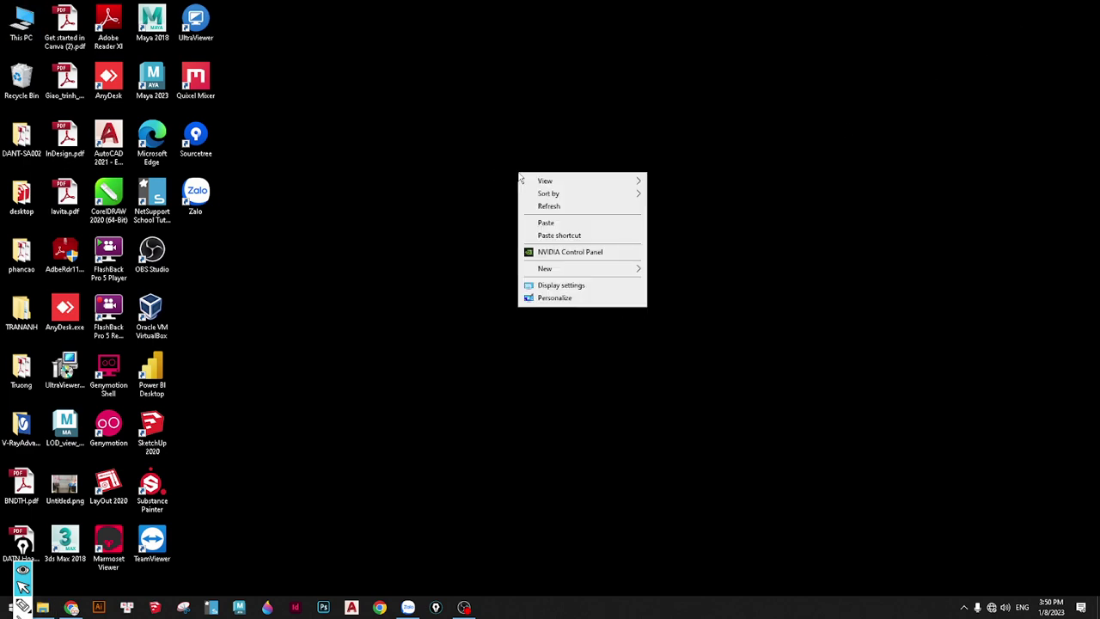
{"action": "left_click", "coordinate": [550, 207]}
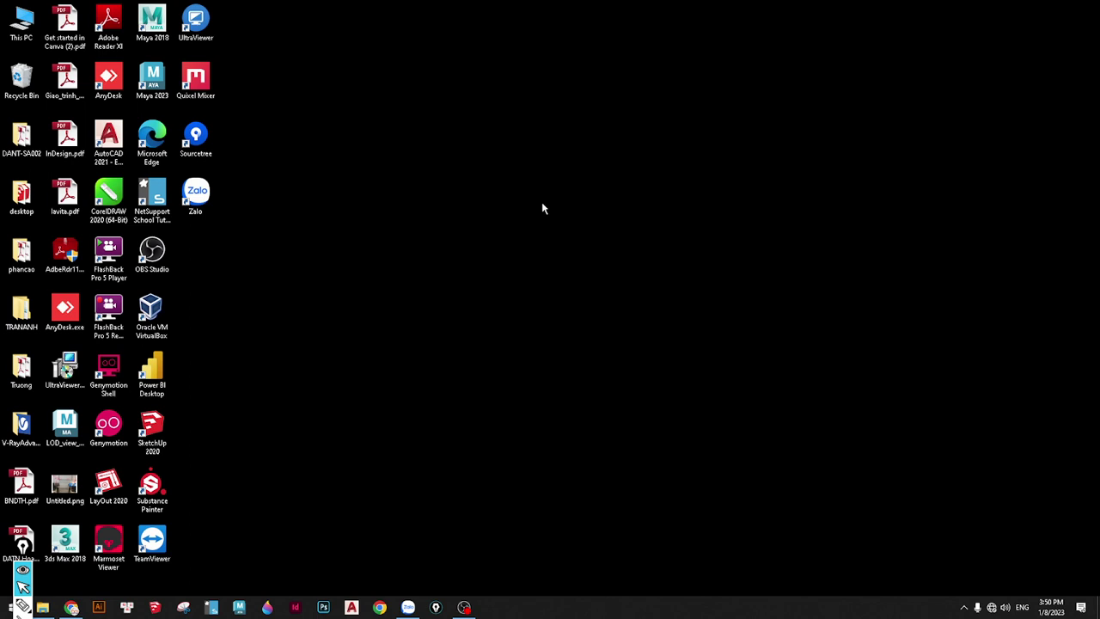
Check the hidden notification area programs and open Task Manager
{"action": "left_click", "coordinate": [962, 609]}
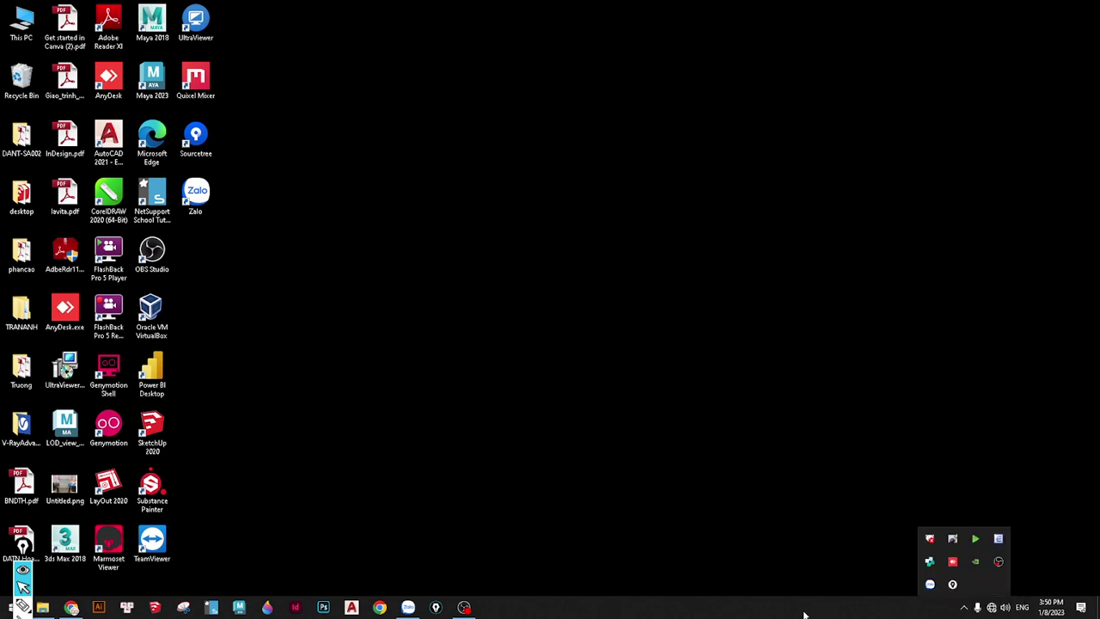
{"action": "left_click", "coordinate": [998, 538]}
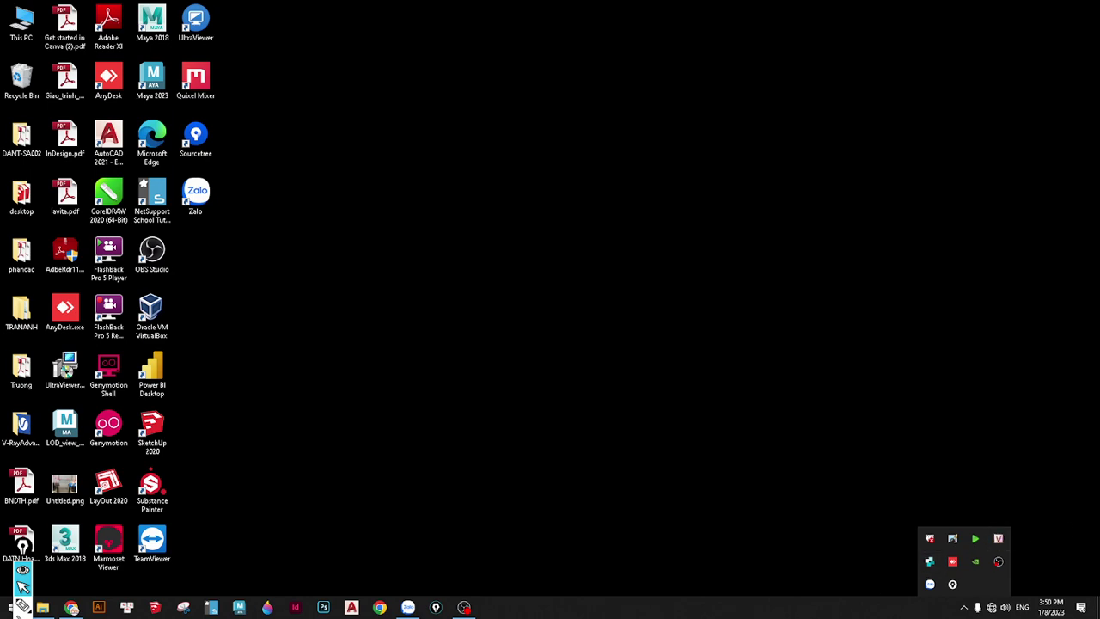
{"action": "right_click", "coordinate": [748, 611]}
{"action": "left_click", "coordinate": [765, 549]}
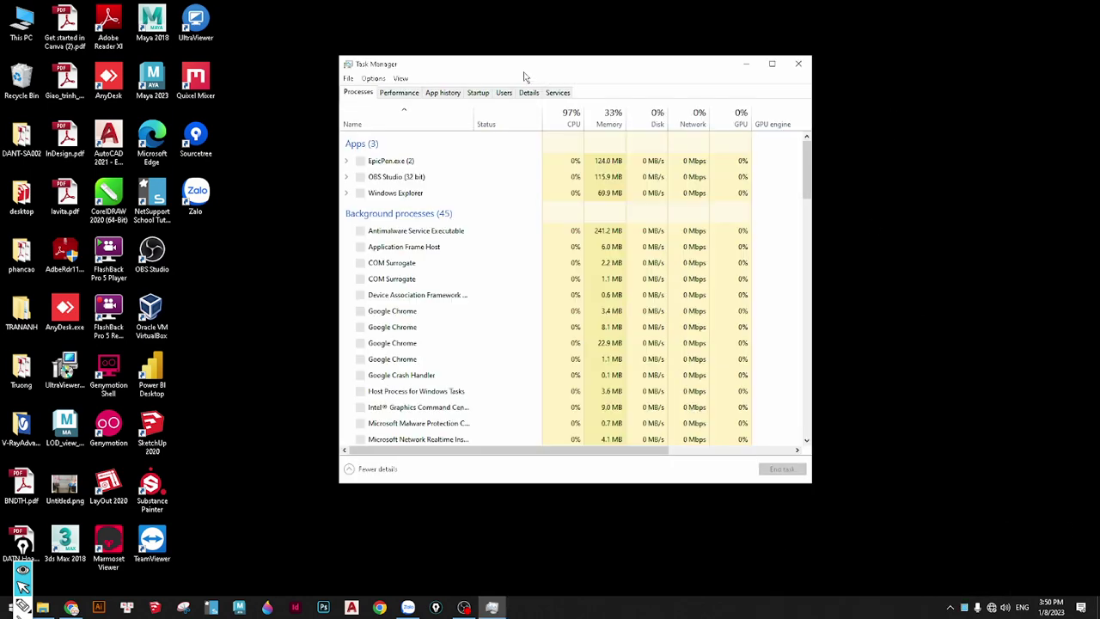
Examine the detailed list of running processes in Task Manager
{"action": "left_click", "coordinate": [527, 92]}
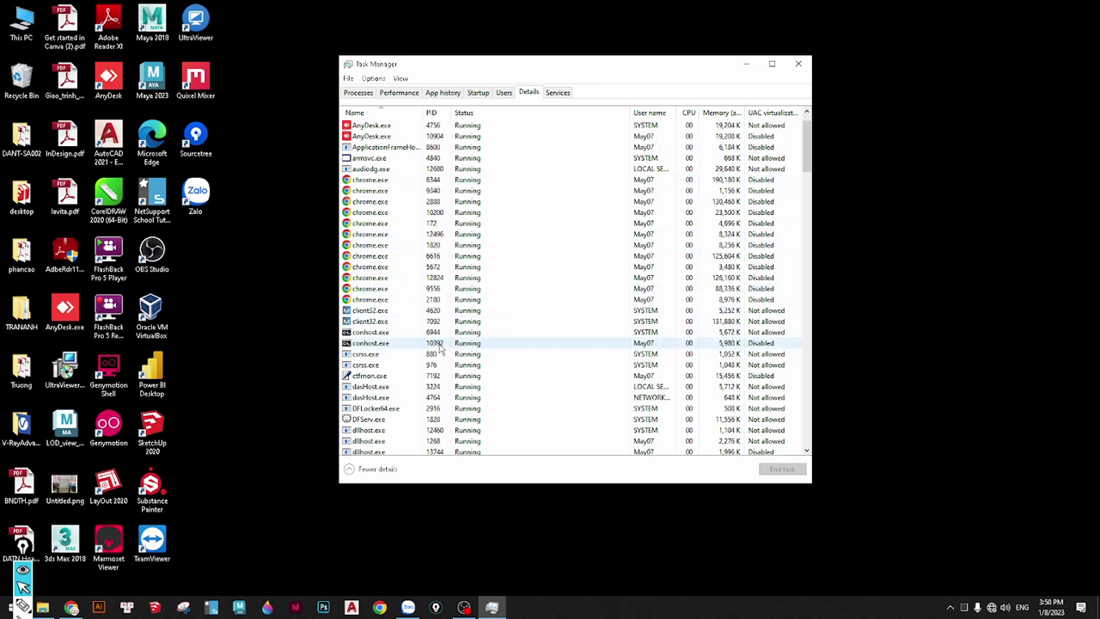
{"action": "scroll", "coordinate": [397, 346], "scroll_direction": "down", "scroll_amount": 2}
{"action": "scroll", "coordinate": [397, 346], "scroll_direction": "down", "scroll_amount": 7}
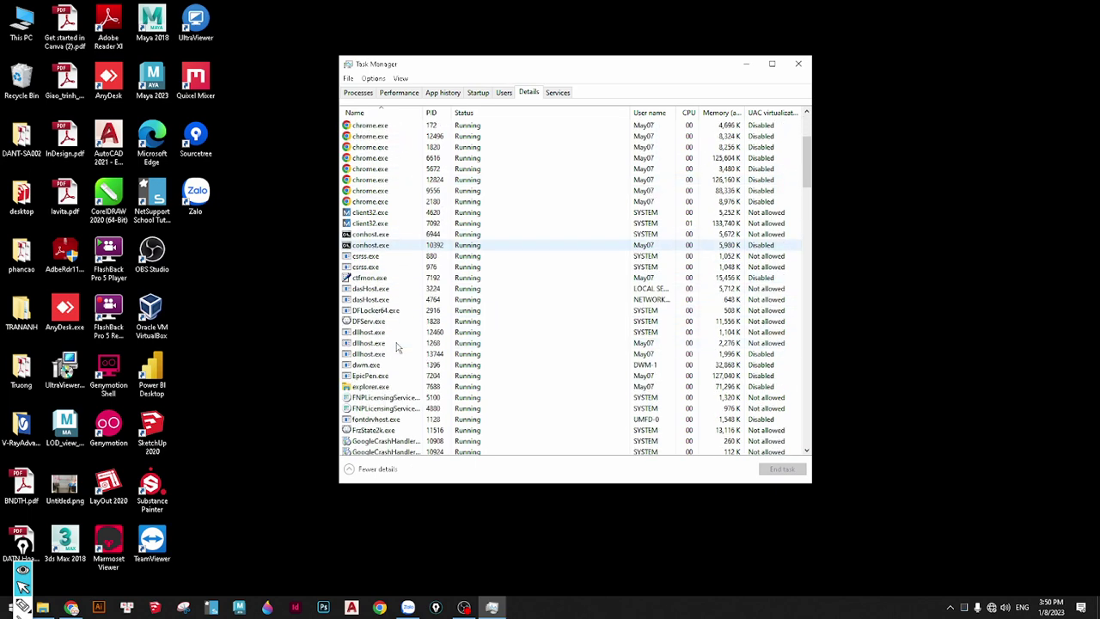
{"action": "scroll", "coordinate": [408, 335], "scroll_direction": "up", "scroll_amount": 9}
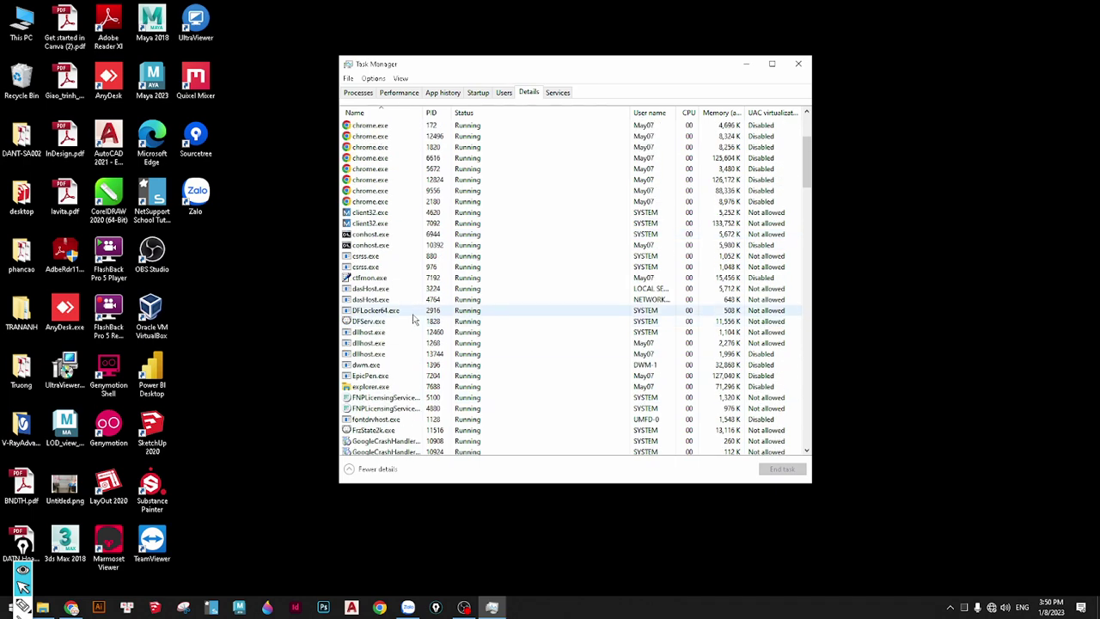
{"action": "scroll", "coordinate": [416, 305], "scroll_direction": "down", "scroll_amount": 3}
{"action": "scroll", "coordinate": [425, 292], "scroll_direction": "up", "scroll_amount": 3}
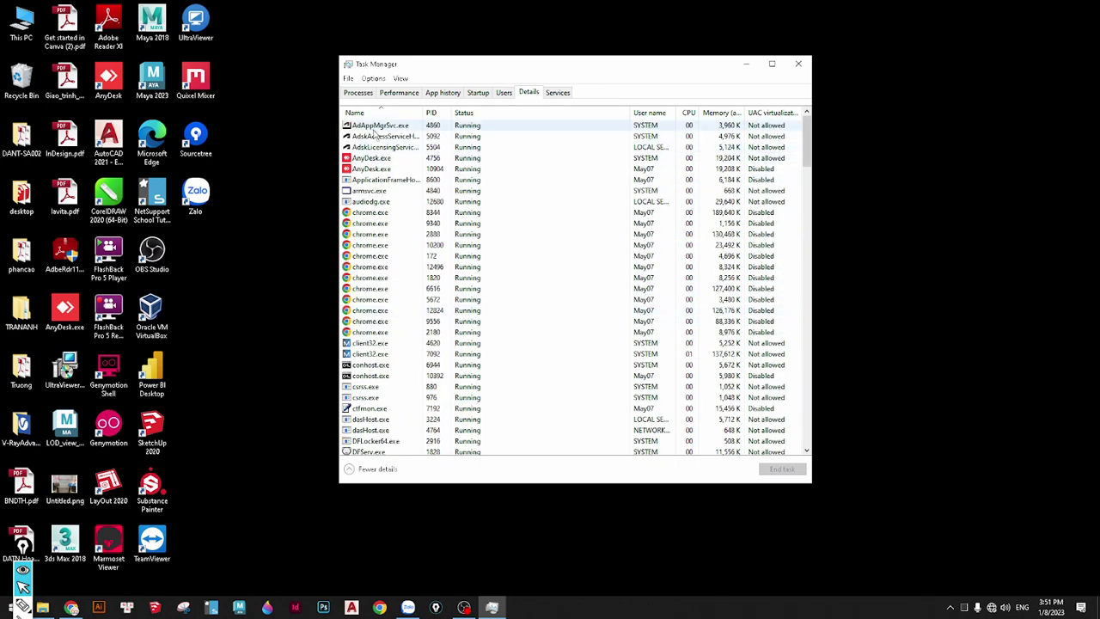
{"action": "left_click", "coordinate": [767, 147]}
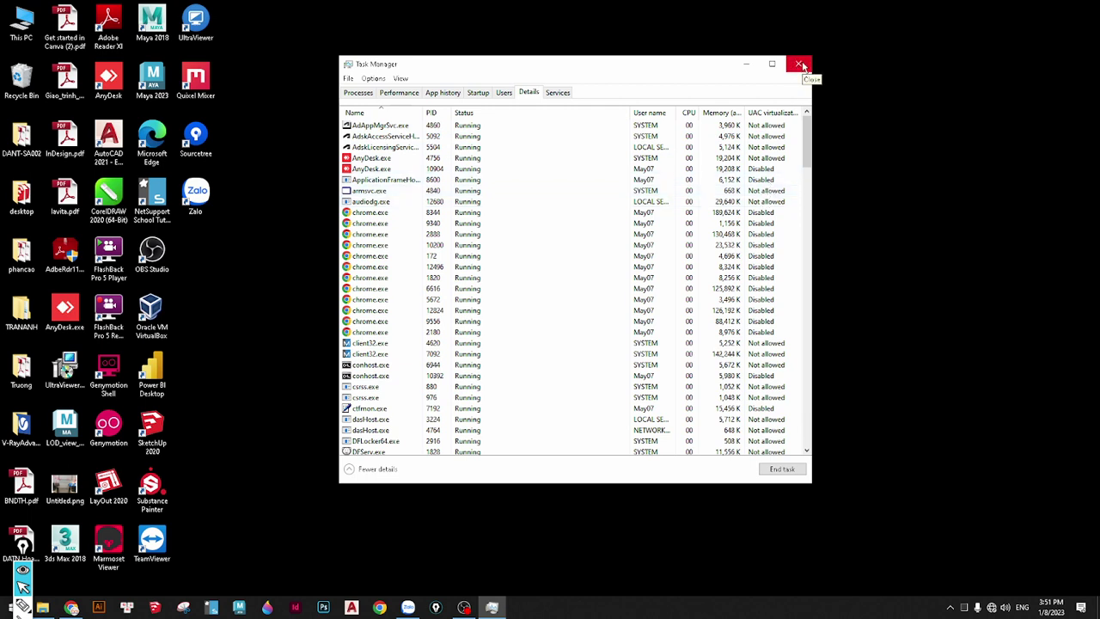
Close Task Manager, refresh the desktop and launch 3ds Max 2018
{"action": "left_click", "coordinate": [801, 66]}
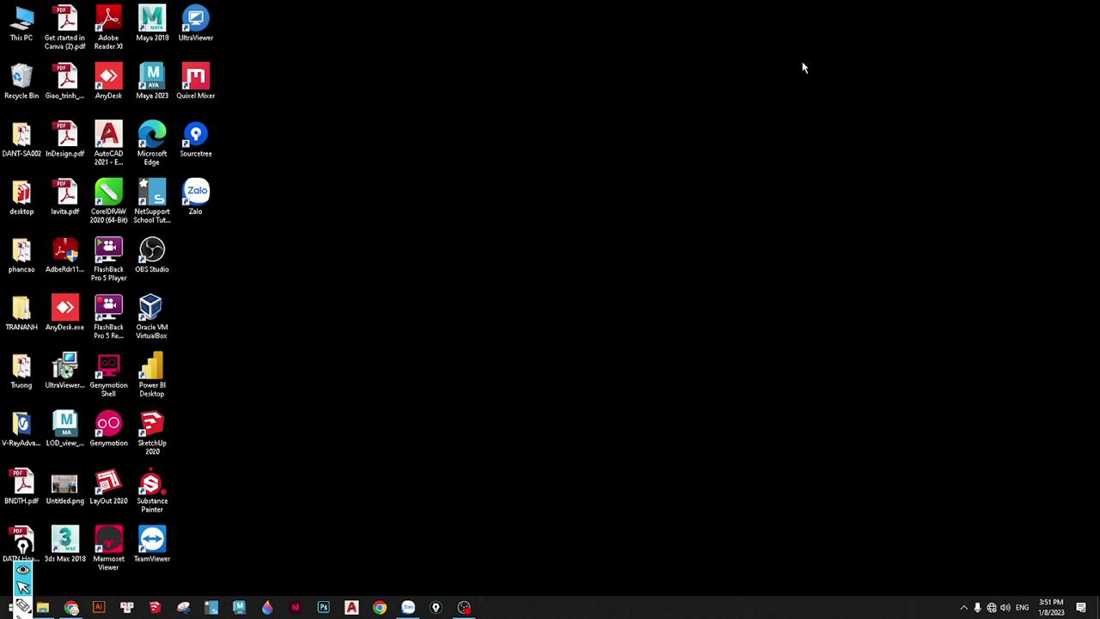
{"action": "right_click", "coordinate": [423, 286]}
{"action": "left_click", "coordinate": [454, 315]}
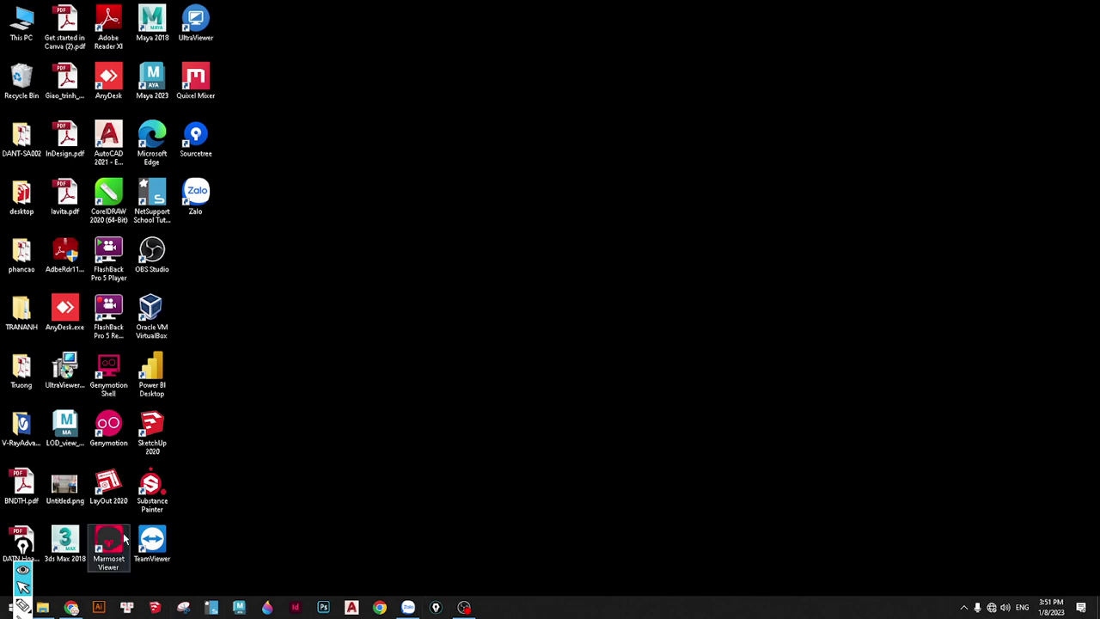
{"action": "double_click", "coordinate": [65, 543]}
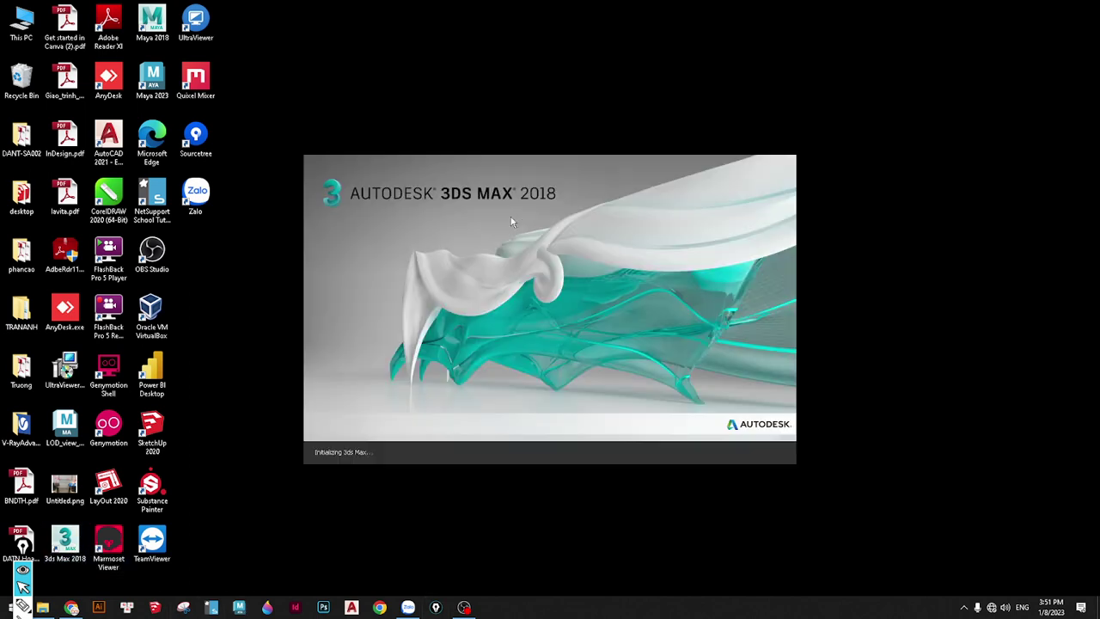
Review the two fix files in the vray50003max folder while 3ds Max loads, keeping the already-loaded plug-in warning enabled
{"action": "left_click", "coordinate": [42, 608]}
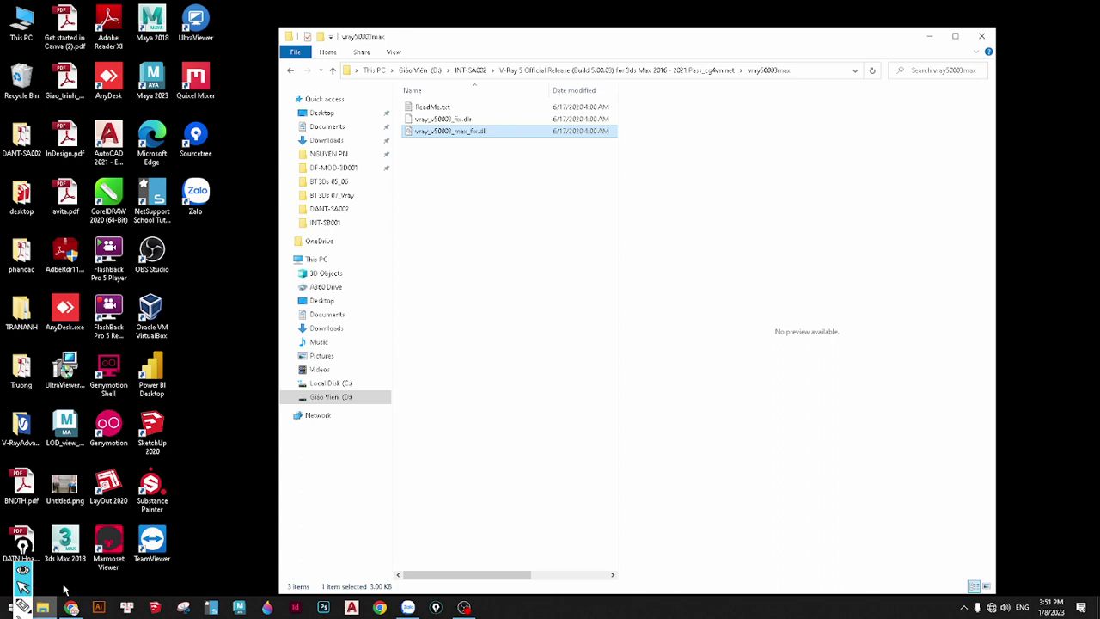
{"action": "left_click", "coordinate": [463, 119]}
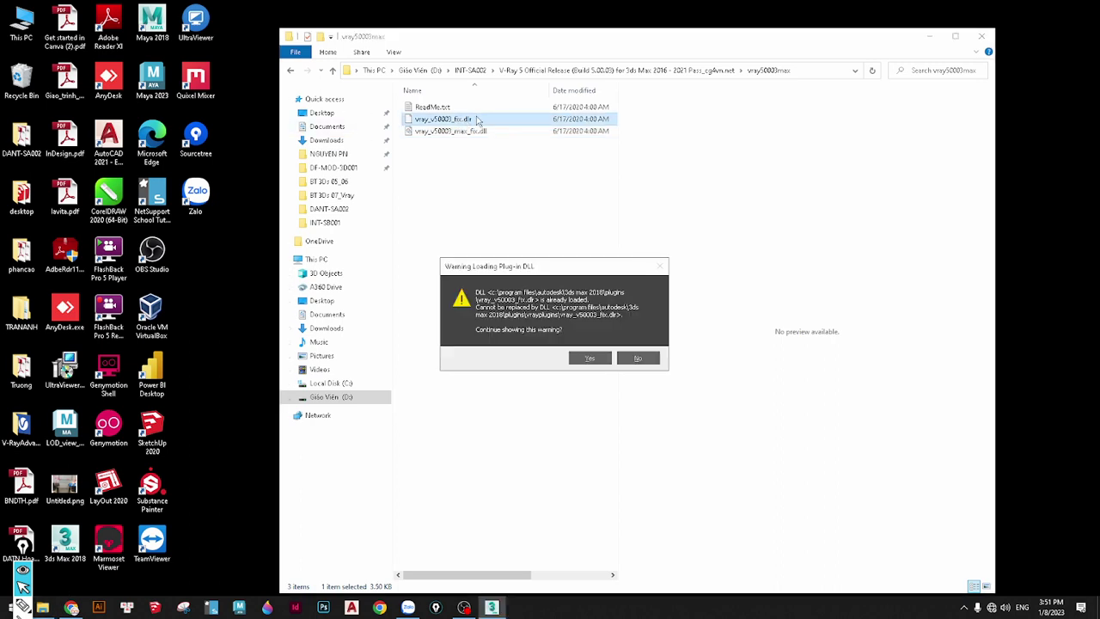
{"action": "left_click", "coordinate": [589, 358]}
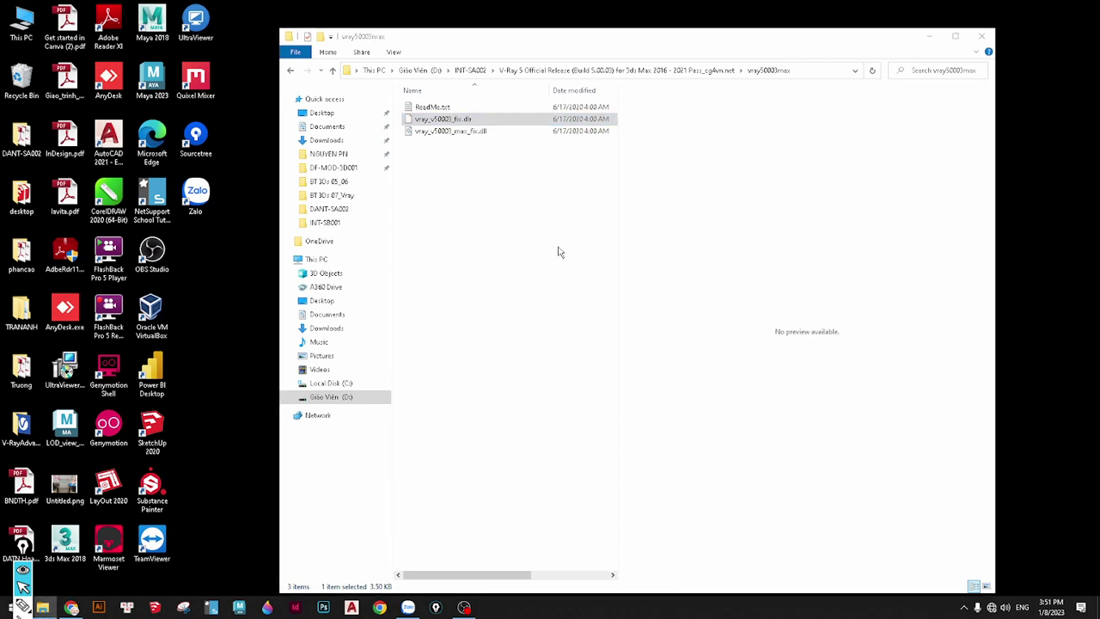
{"action": "left_click", "coordinate": [541, 121]}
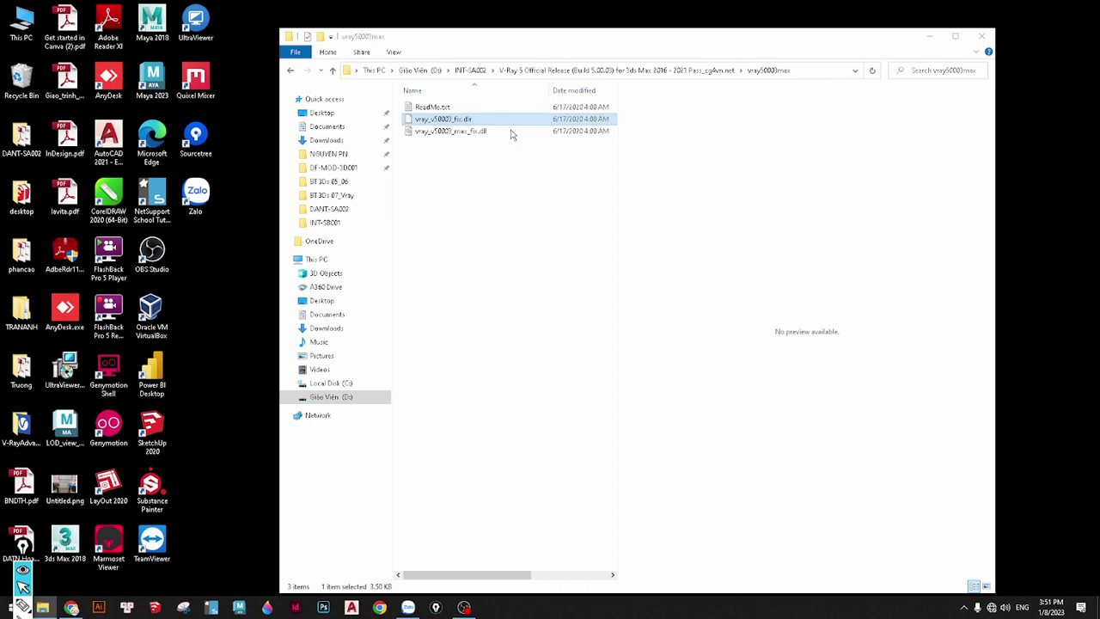
{"action": "left_click", "coordinate": [488, 132]}
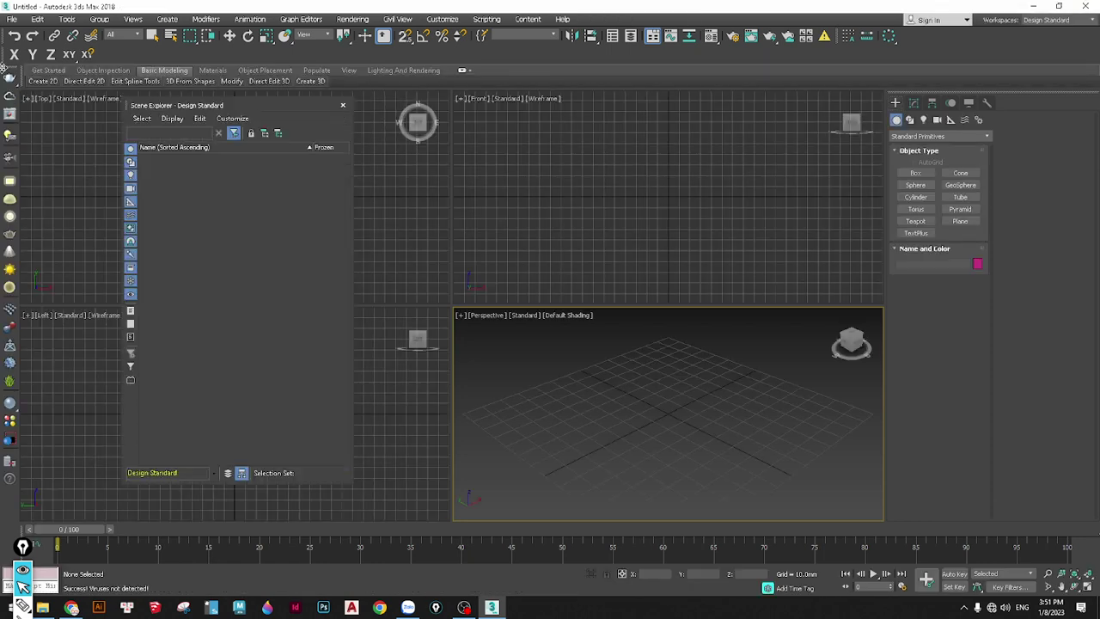
Close the Scene Explorer and undock the V-Ray Toolbar so it floats over the viewports
{"action": "left_click", "coordinate": [342, 106]}
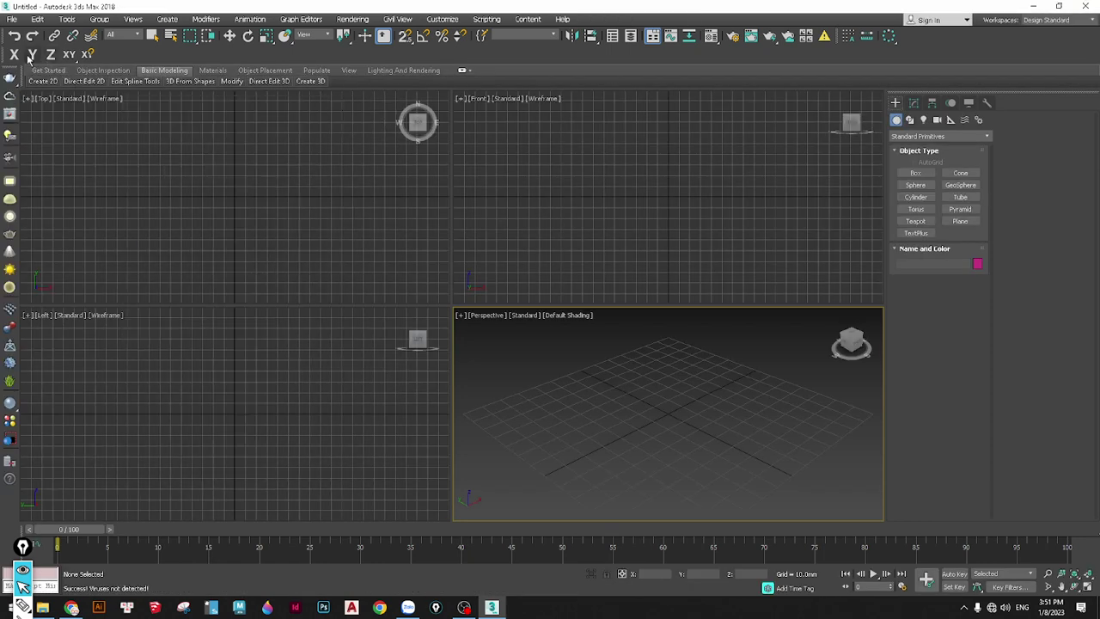
{"action": "left_click_drag", "start_coordinate": [5, 67], "coordinate": [340, 166]}
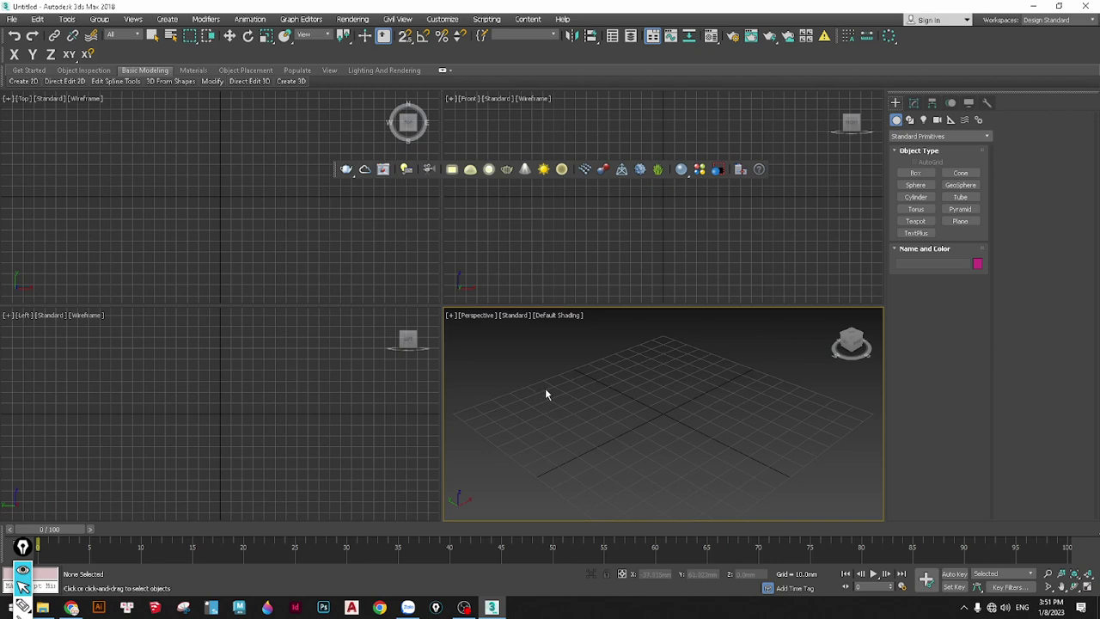
Hide the V-Ray Toolbar, show it again and dock it vertically beside the viewports
{"action": "right_click", "coordinate": [760, 23]}
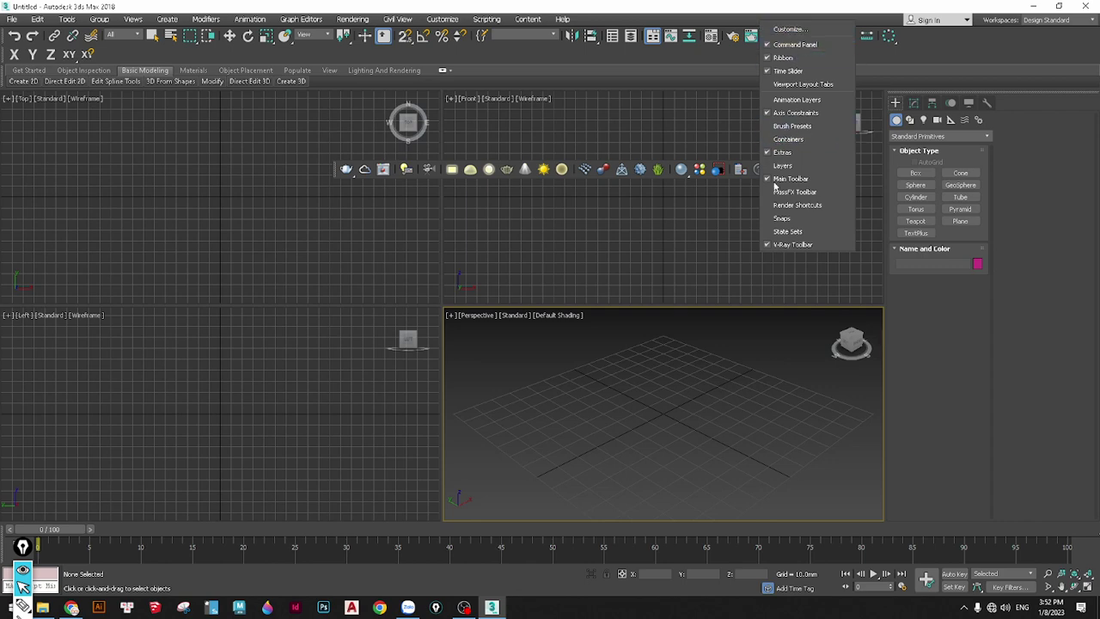
{"action": "left_click", "coordinate": [776, 246]}
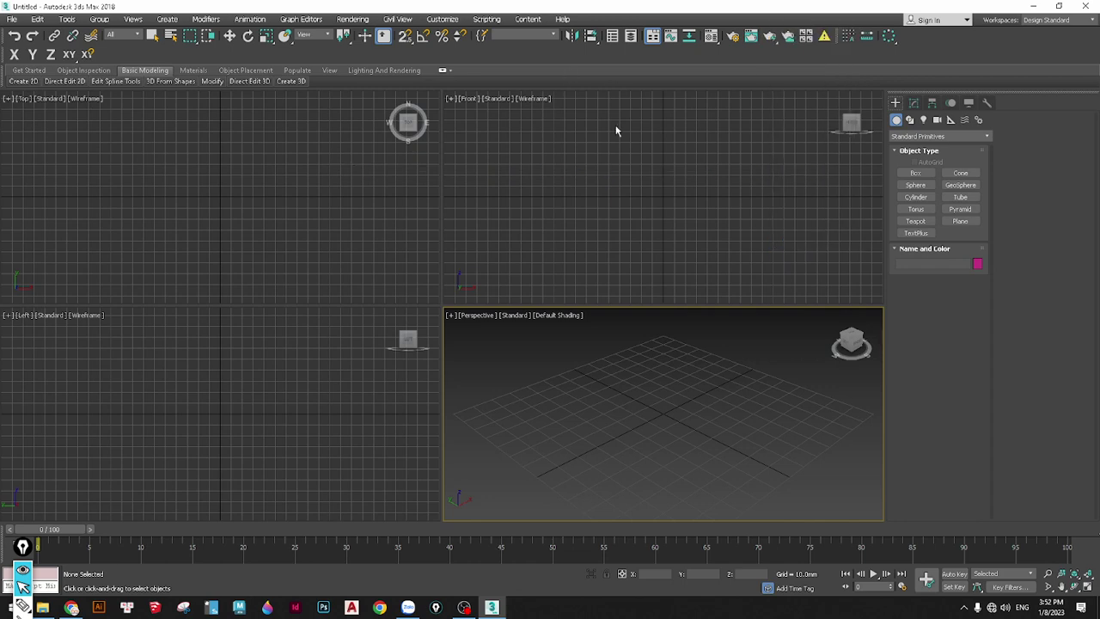
{"action": "right_click", "coordinate": [758, 24]}
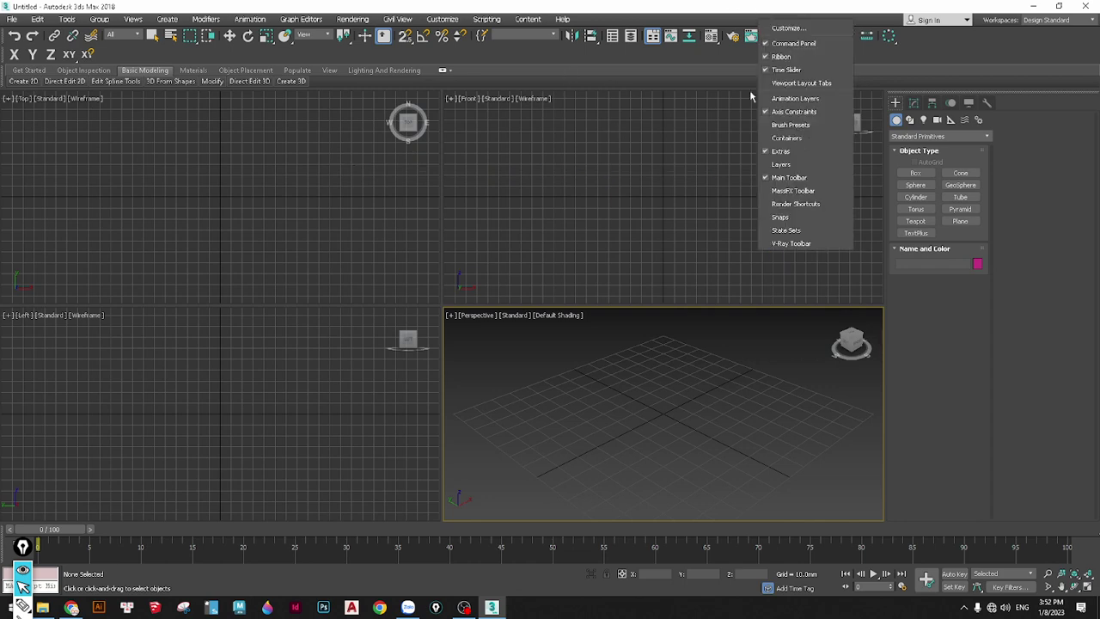
{"action": "left_click", "coordinate": [770, 244]}
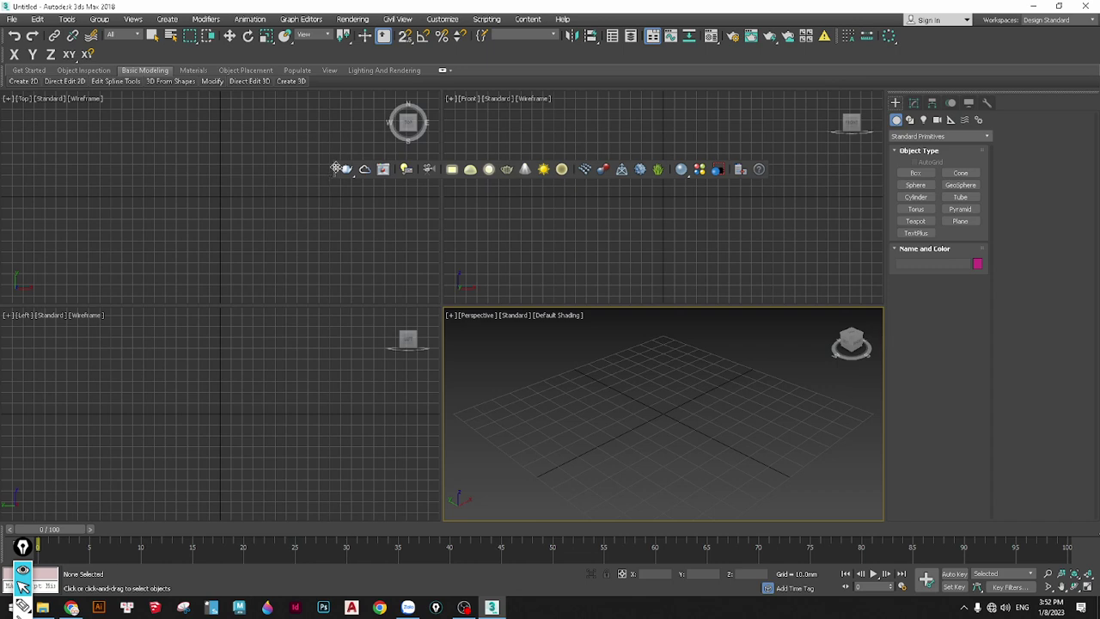
{"action": "left_click_drag", "start_coordinate": [336, 169], "coordinate": [6, 273]}
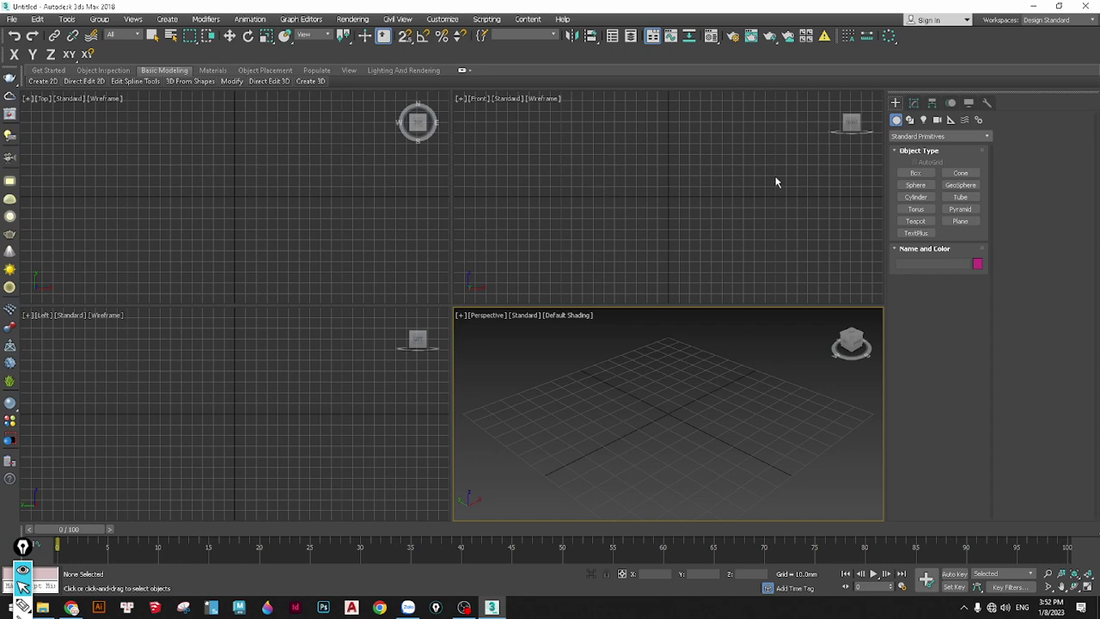
Locate the Corona Renderer 8 Hotfix 1 archive in the INT-SA002 folder, then return to 3ds Max
{"action": "left_click", "coordinate": [43, 608]}
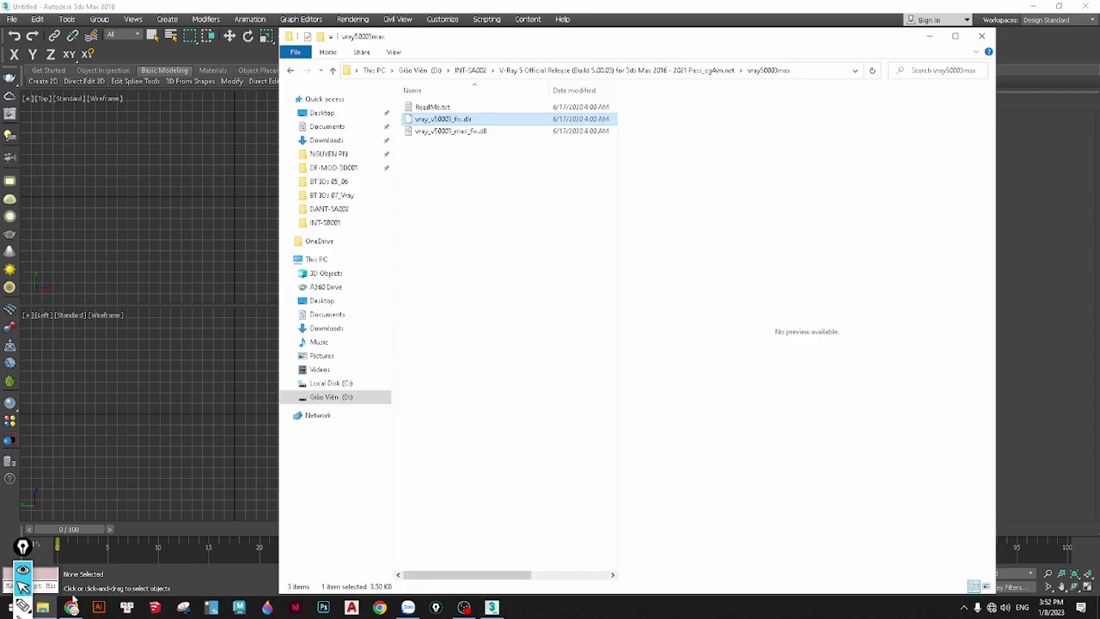
{"action": "left_click", "coordinate": [469, 70]}
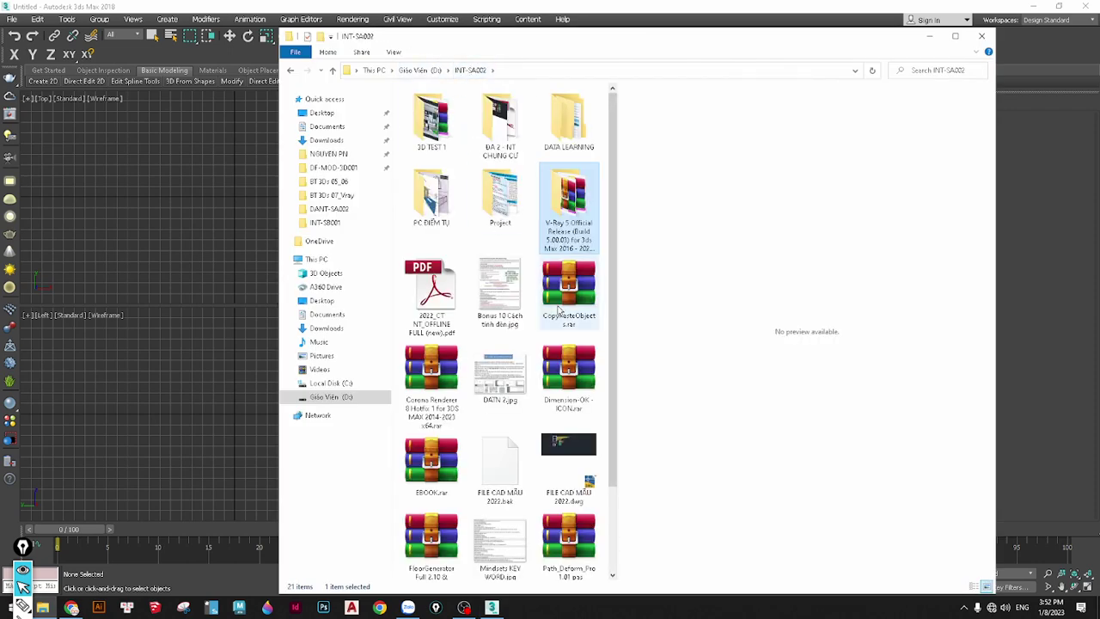
{"action": "left_click", "coordinate": [422, 391]}
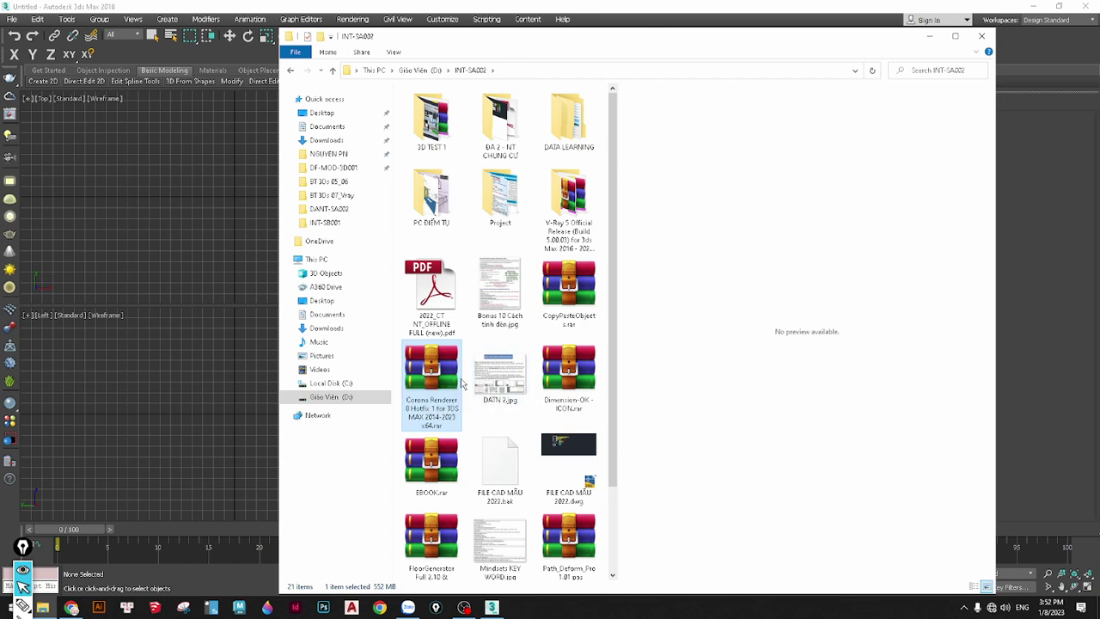
{"action": "left_click", "coordinate": [931, 37]}
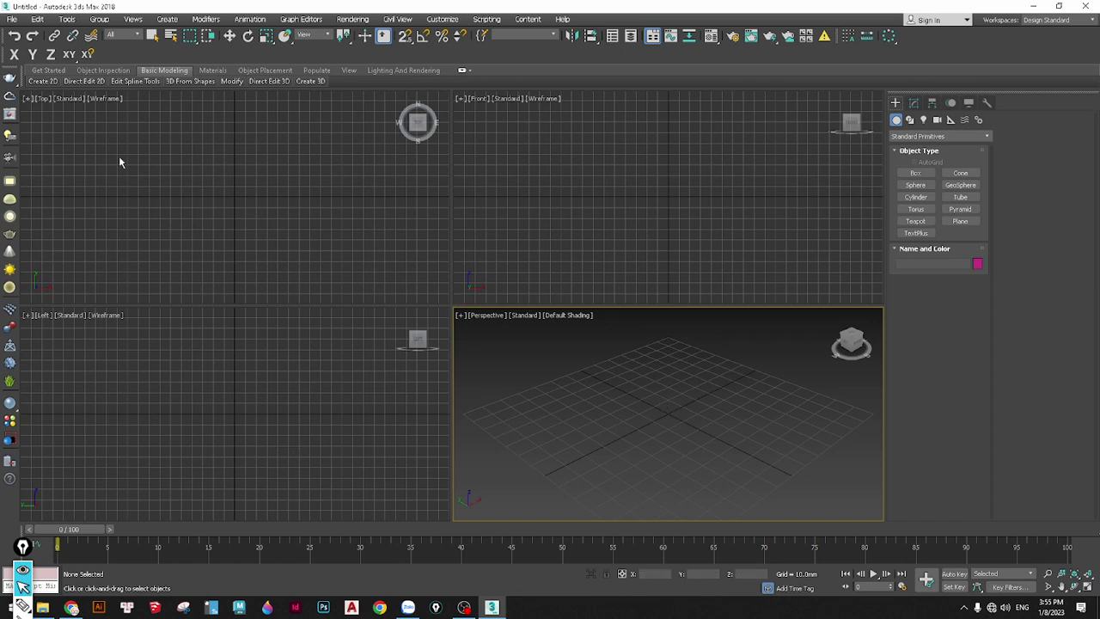
Accept V-Ray as the current renderer from the V-Ray Toolbar and check that the toolbar is enabled
{"action": "left_click", "coordinate": [9, 420]}
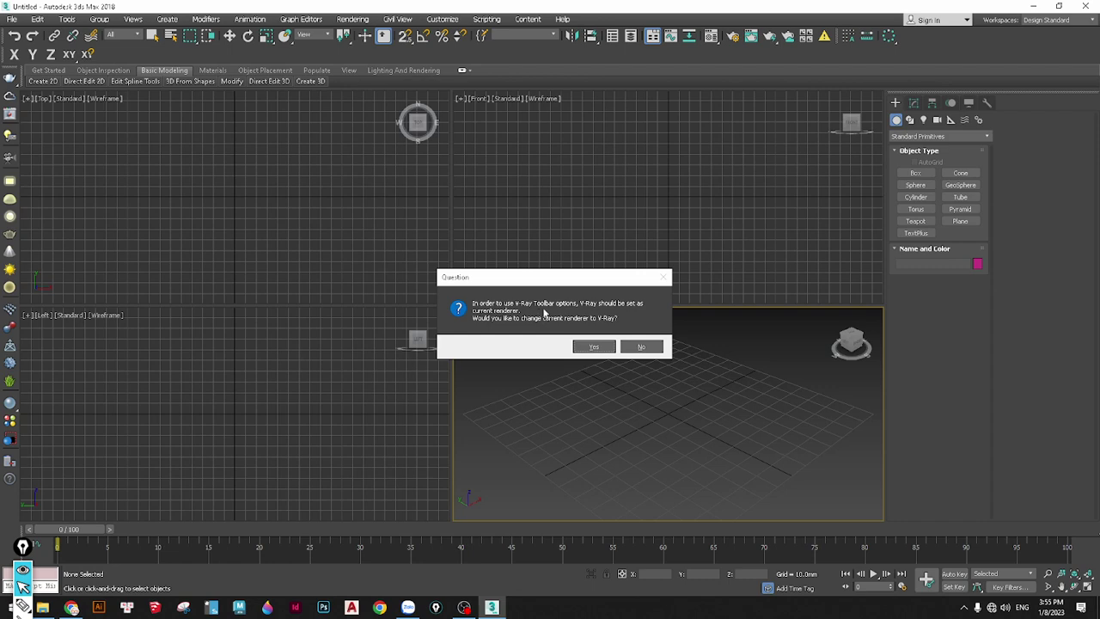
{"action": "left_click", "coordinate": [595, 347]}
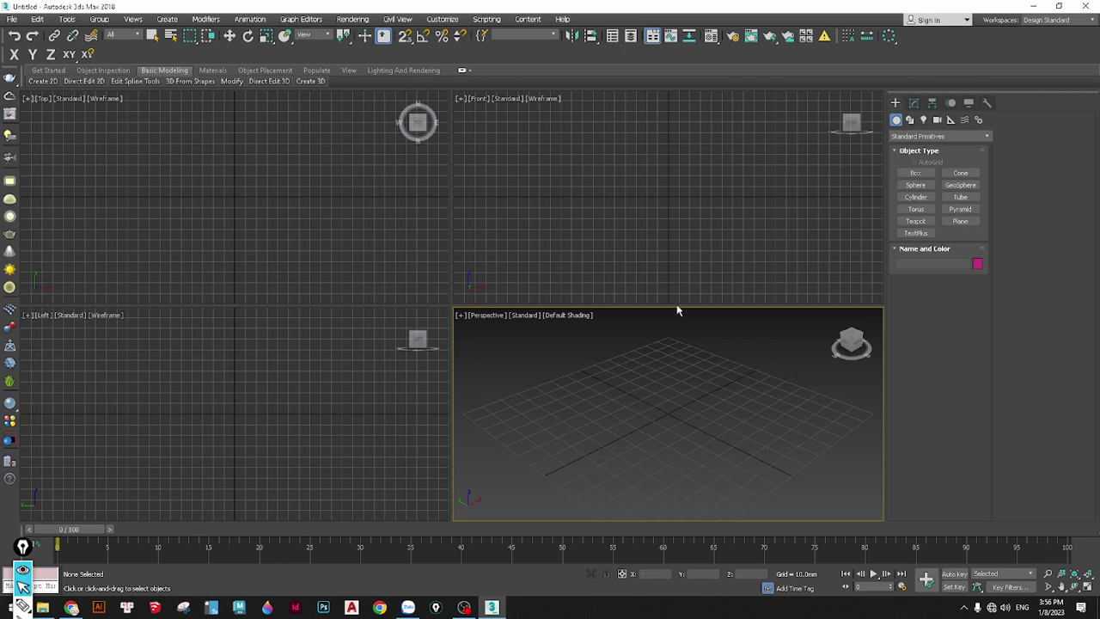
{"action": "right_click", "coordinate": [819, 35]}
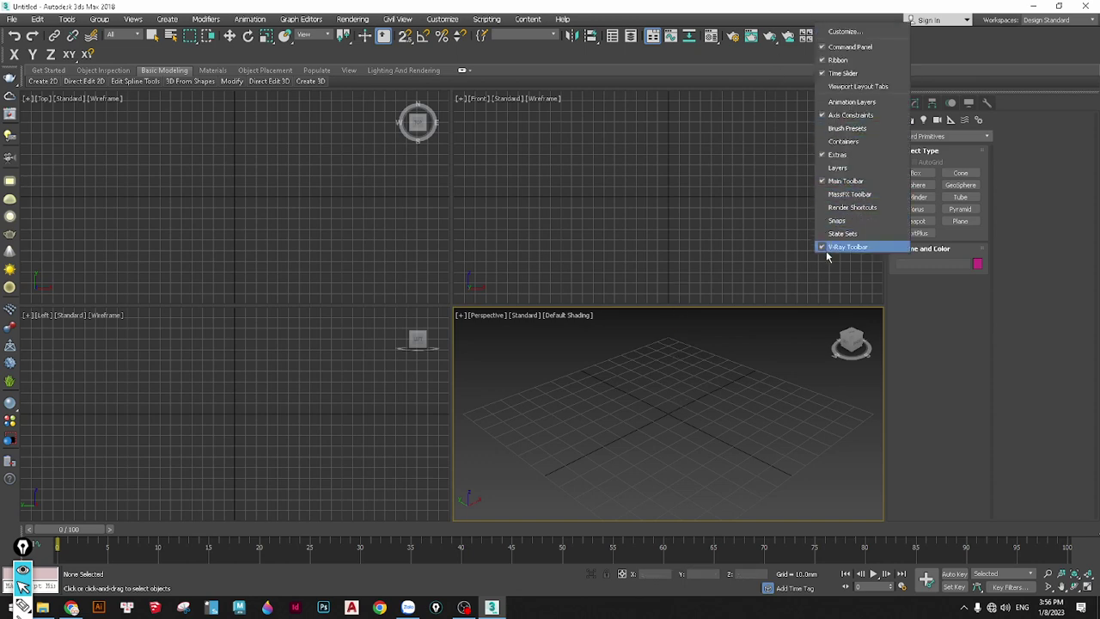
{"action": "left_click", "coordinate": [750, 347]}
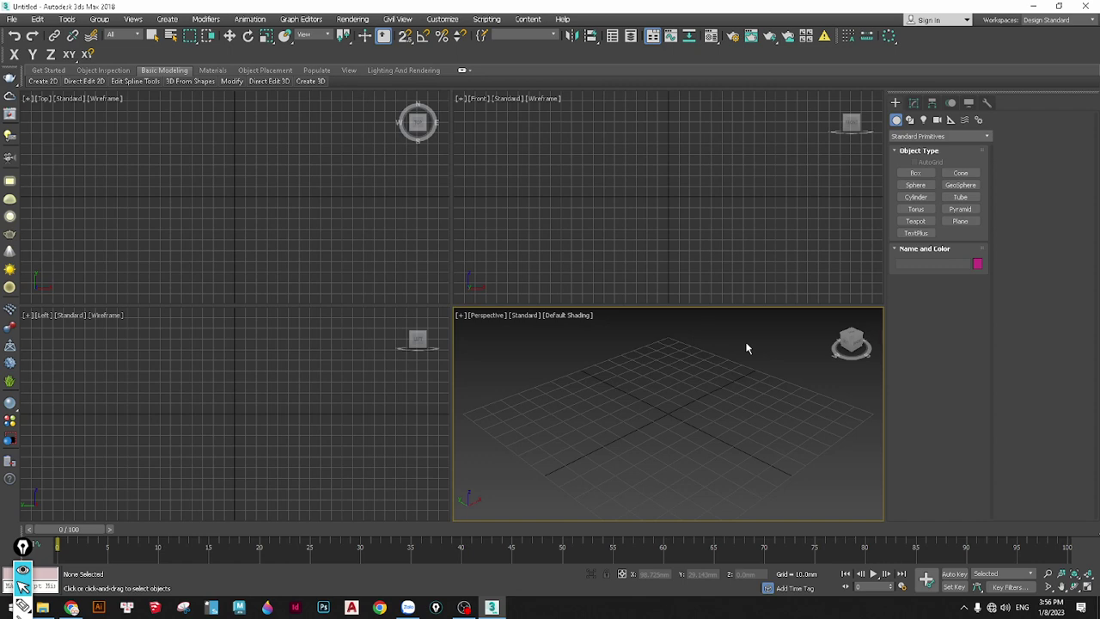
Inspect the sample slots and the Standard material settings in the Material Editor, and close it
{"action": "key", "text": "m"}
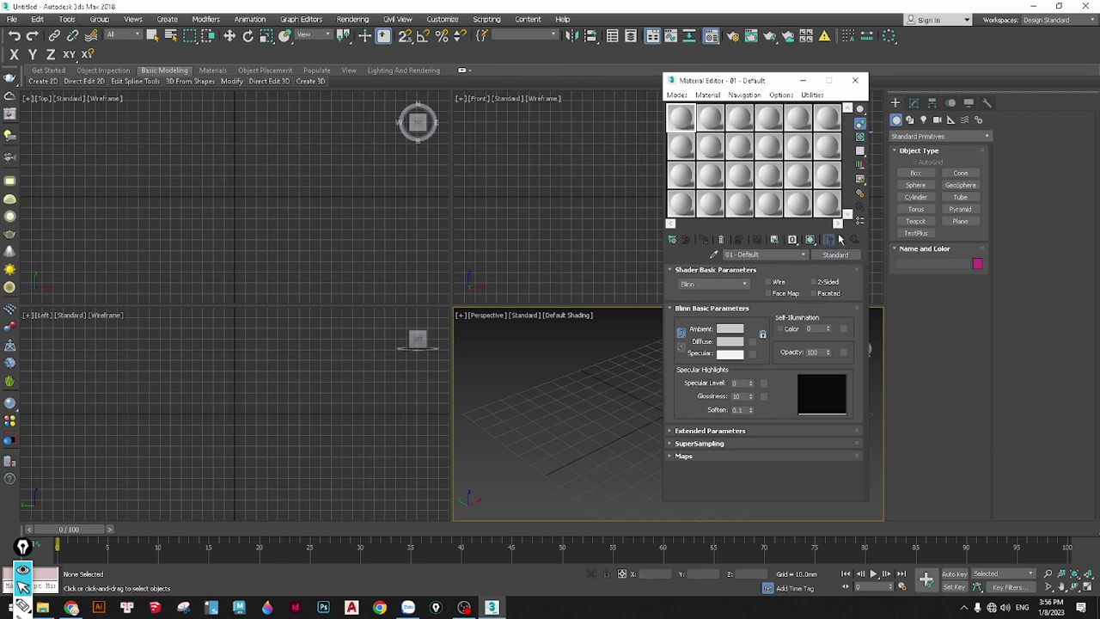
{"action": "mouse_move", "coordinate": [805, 257]}
{"action": "left_mouse_down"}
{"action": "mouse_move", "coordinate": [826, 286]}
{"action": "mouse_move", "coordinate": [856, 264]}
{"action": "mouse_move", "coordinate": [773, 262]}
{"action": "mouse_move", "coordinate": [812, 239]}
{"action": "left_mouse_up"}
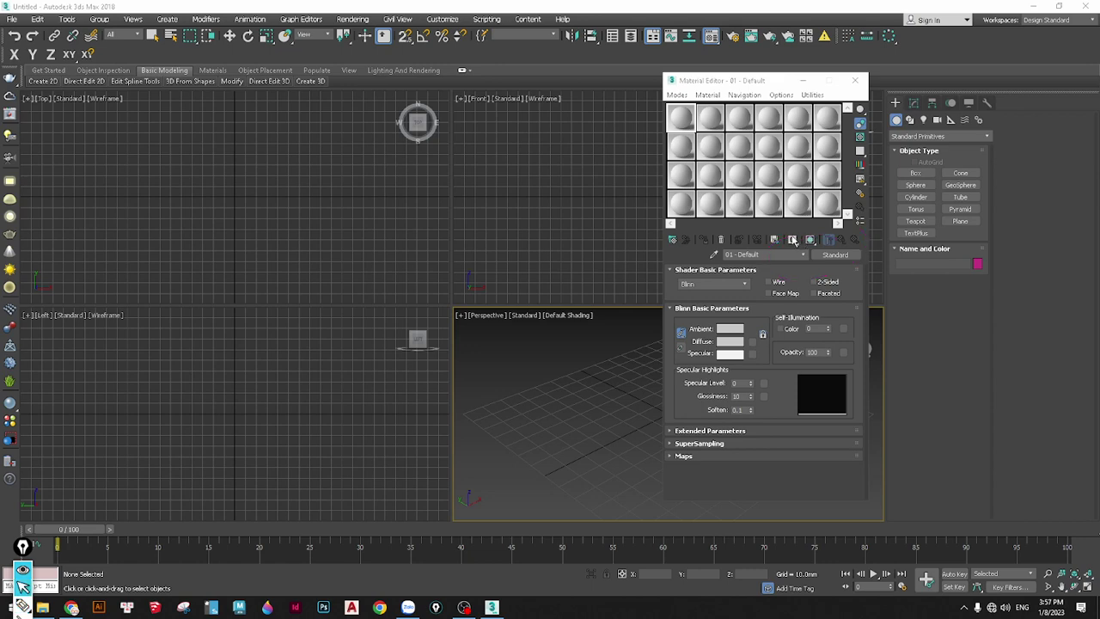
{"action": "left_click", "coordinate": [854, 80]}
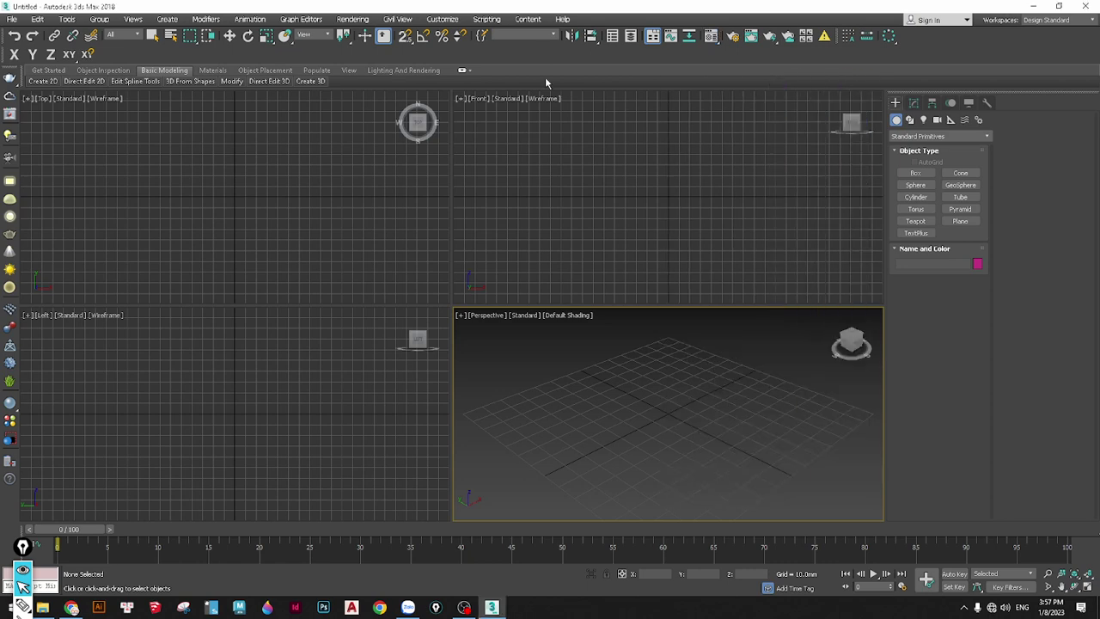
{"action": "left_click", "coordinate": [442, 19]}
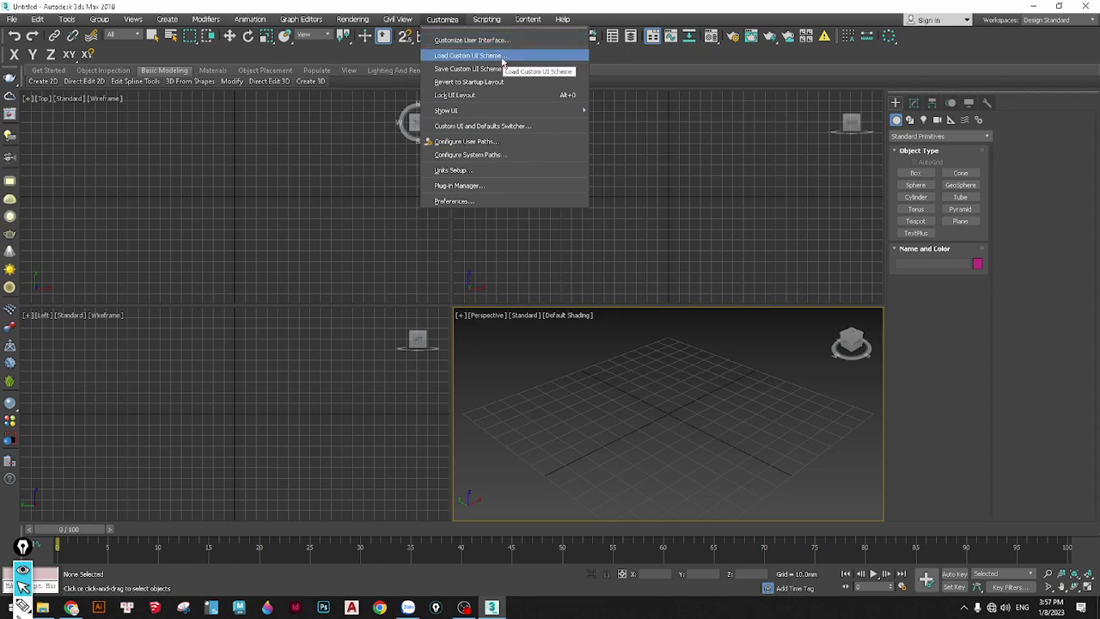
{"action": "mouse_move", "coordinate": [473, 112]}
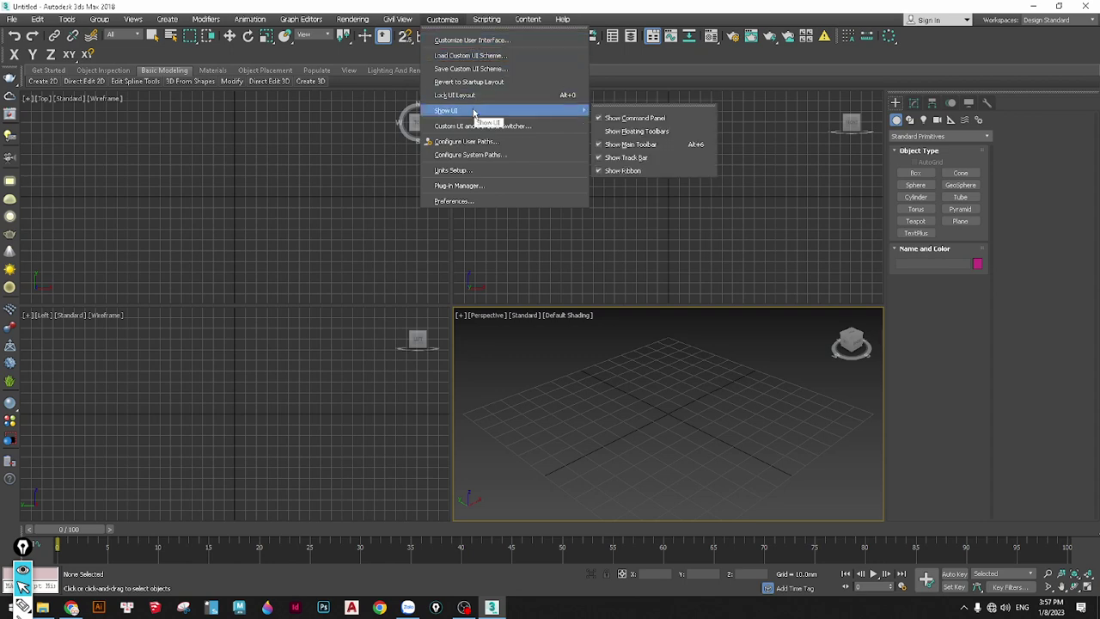
{"action": "left_click", "coordinate": [470, 126]}
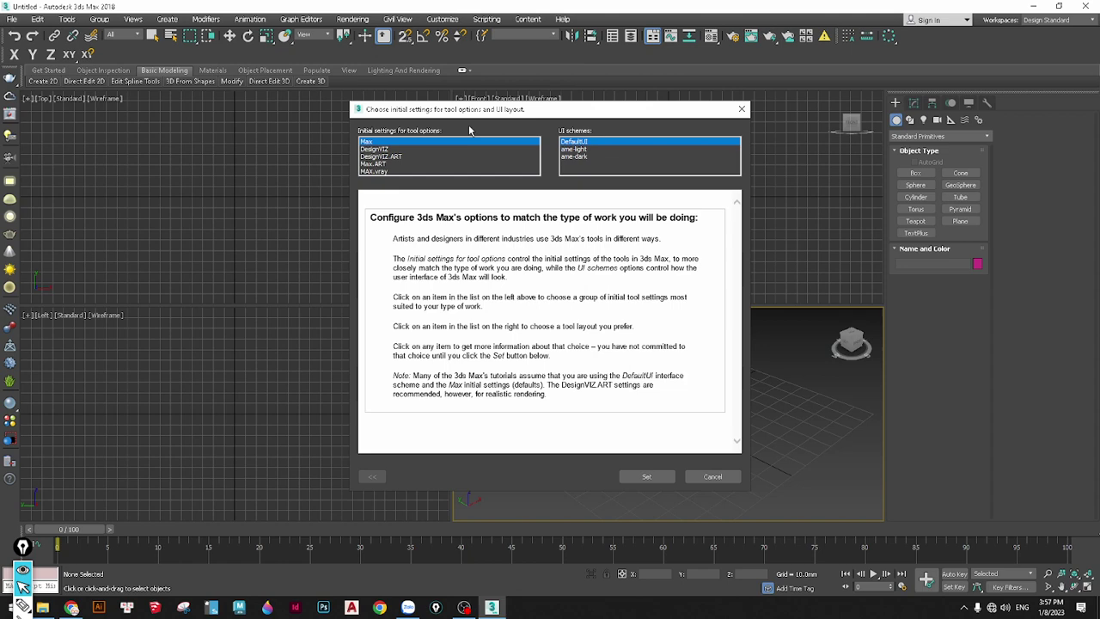
{"action": "left_click", "coordinate": [744, 109]}
Apply the MAX.vray initial tool settings with the DefaultUI scheme in the Custom UI and Defaults Switcher and acknowledge the restart notice
{"action": "left_click", "coordinate": [447, 21]}
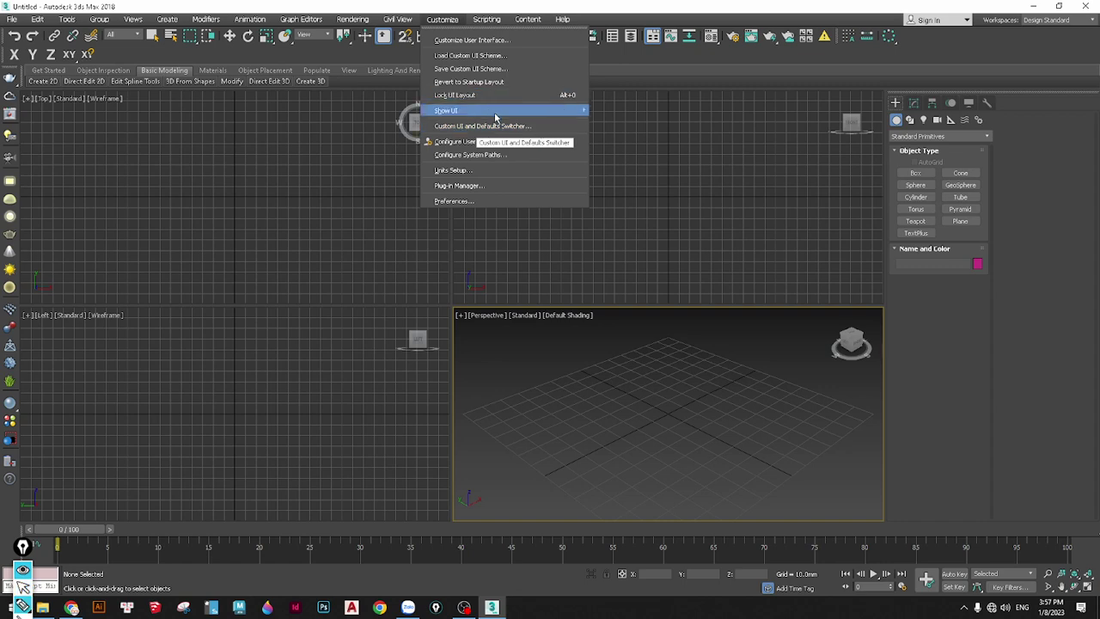
{"action": "left_click", "coordinate": [503, 128]}
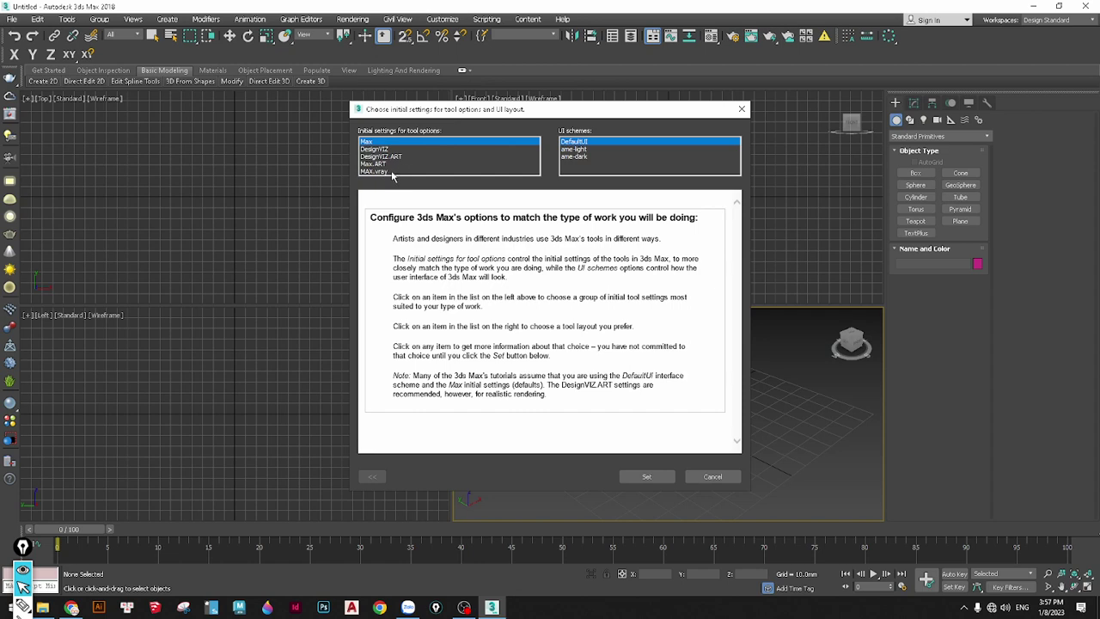
{"action": "mouse_move", "coordinate": [416, 167]}
{"action": "left_mouse_down"}
{"action": "mouse_move", "coordinate": [345, 176]}
{"action": "mouse_move", "coordinate": [411, 172]}
{"action": "left_mouse_up"}
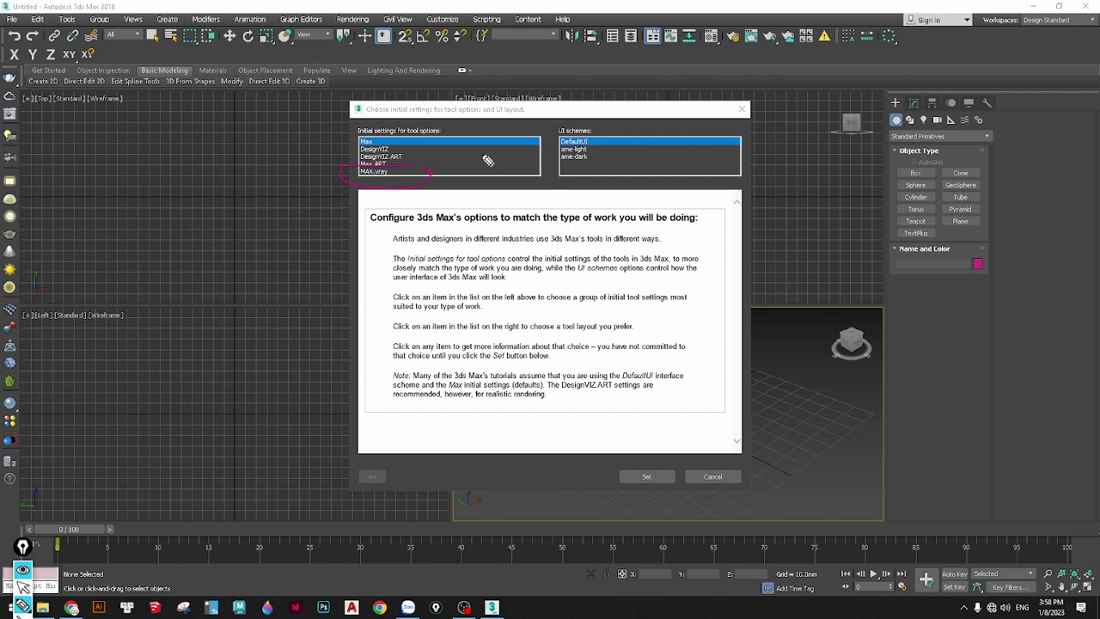
{"action": "left_click", "coordinate": [382, 172]}
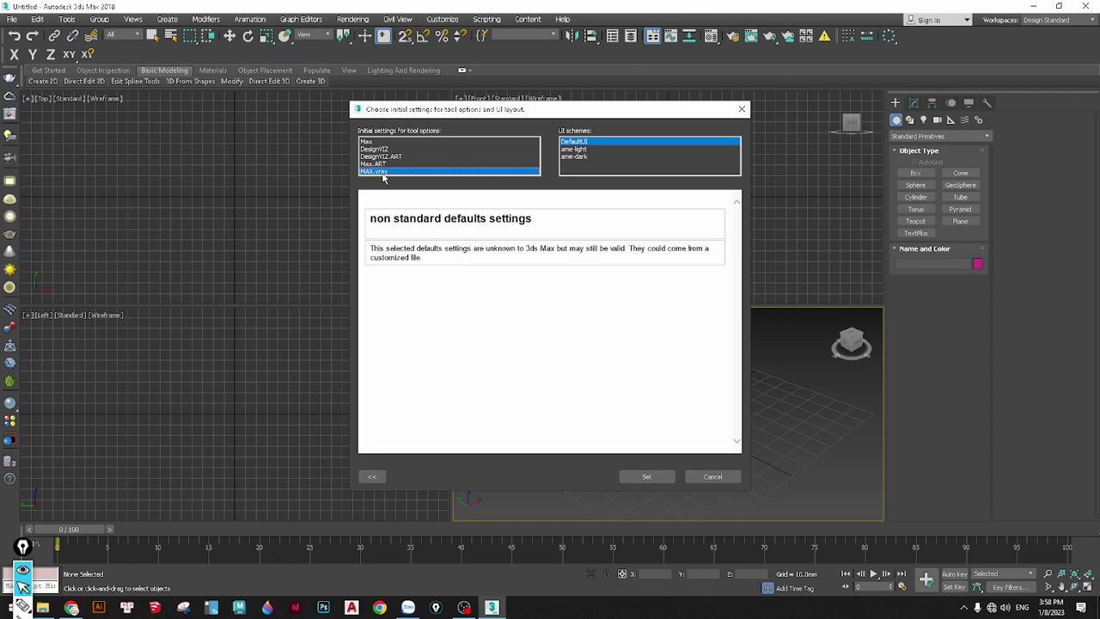
{"action": "left_click", "coordinate": [646, 476]}
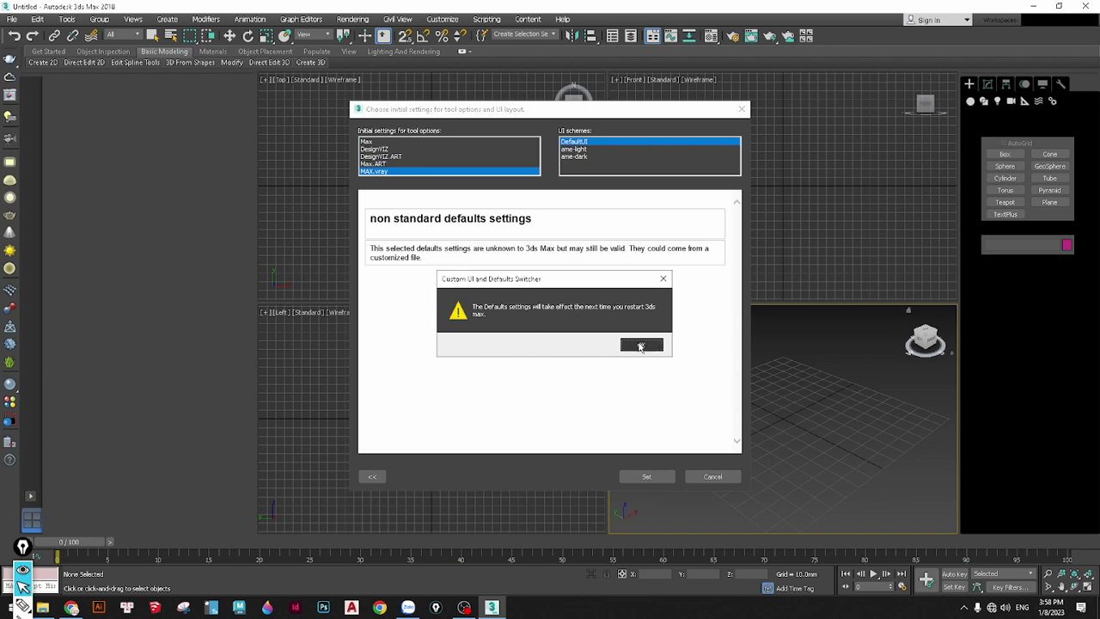
{"action": "left_click", "coordinate": [643, 344]}
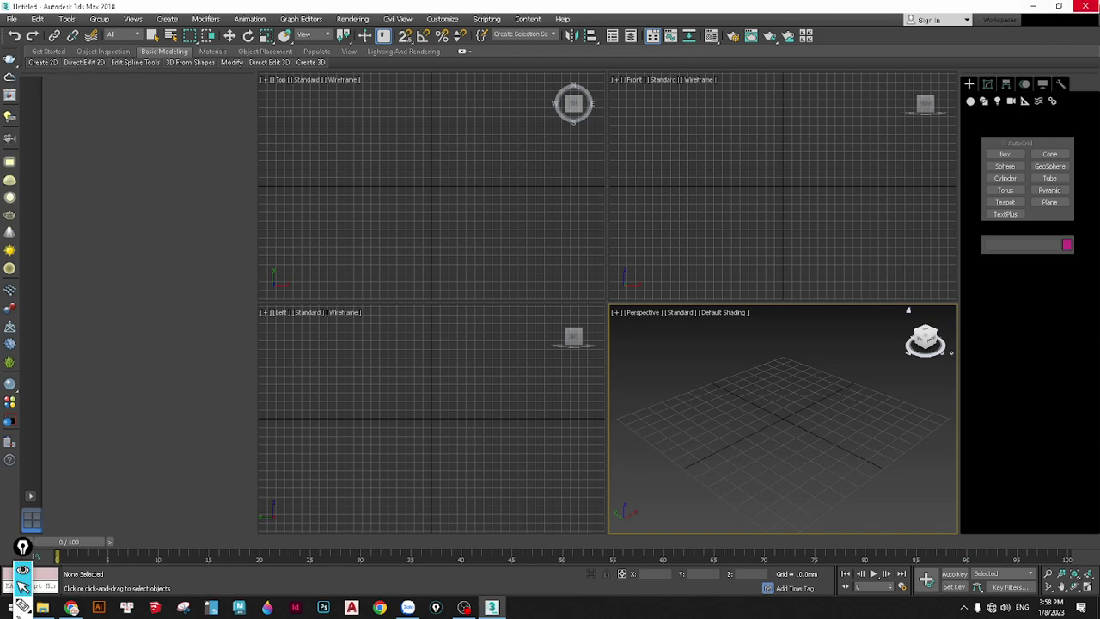
Refresh the desktop, relaunch 3ds Max 2018 and answer Yes to the duplicate V-Ray plug-in DLL warning
{"action": "key", "text": "super+d"}
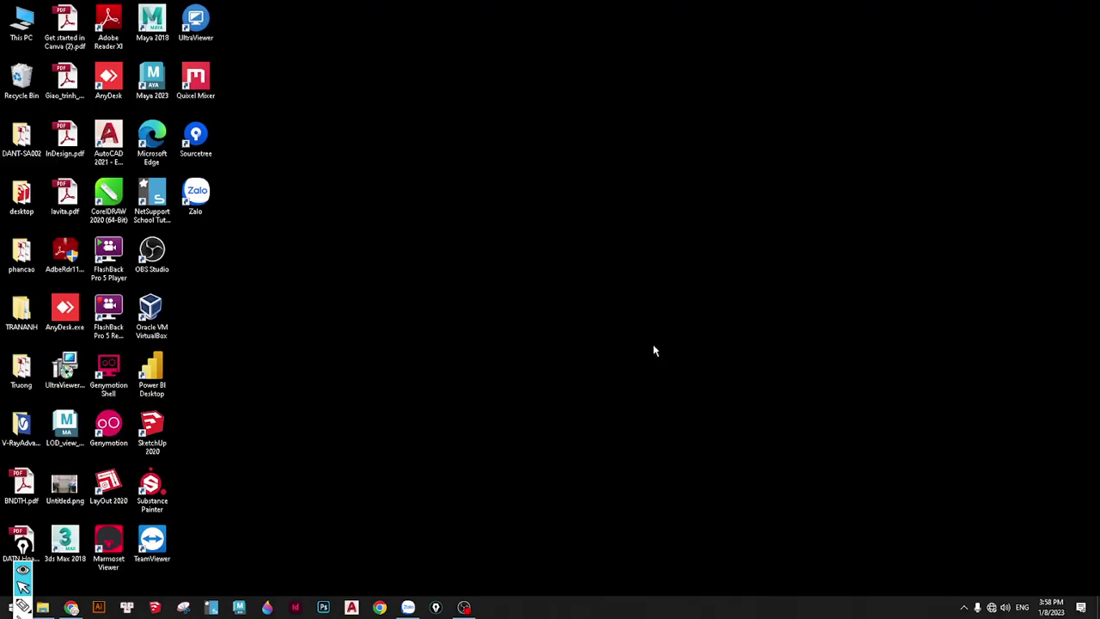
{"action": "right_click", "coordinate": [526, 237]}
{"action": "left_click", "coordinate": [558, 273]}
{"action": "double_click", "coordinate": [64, 541]}
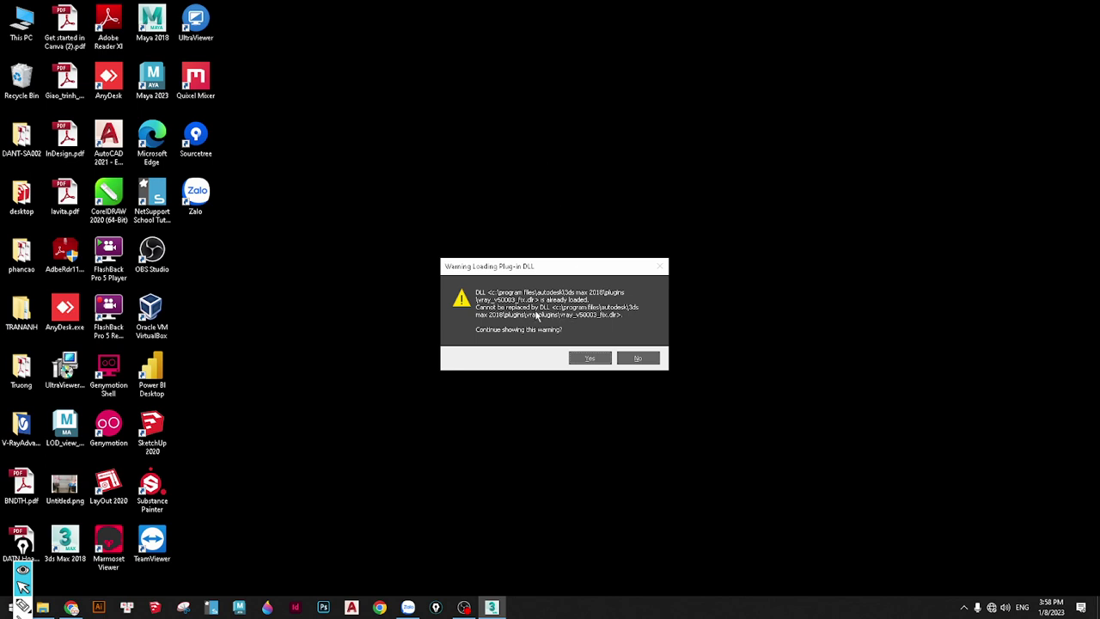
{"action": "left_click", "coordinate": [589, 359]}
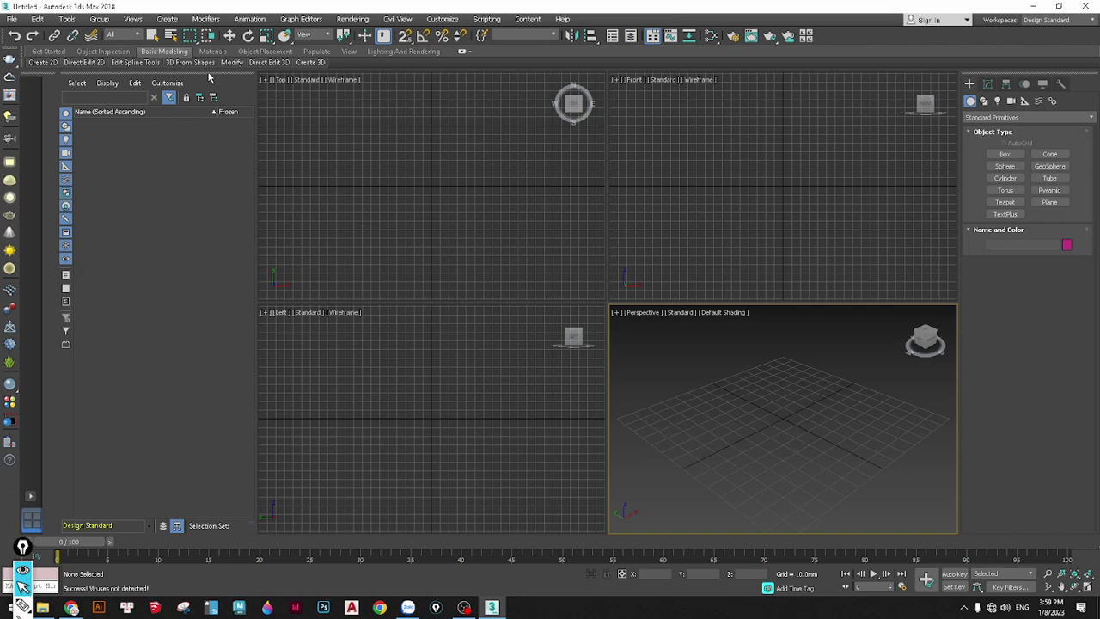
Remove the Scene Explorer, the Viewport Layout Tabs and the time slider with its track bar from the workspace
{"action": "left_click_drag", "start_coordinate": [208, 77], "coordinate": [483, 167]}
{"action": "left_click", "coordinate": [520, 170]}
{"action": "mouse_move", "coordinate": [141, 64]}
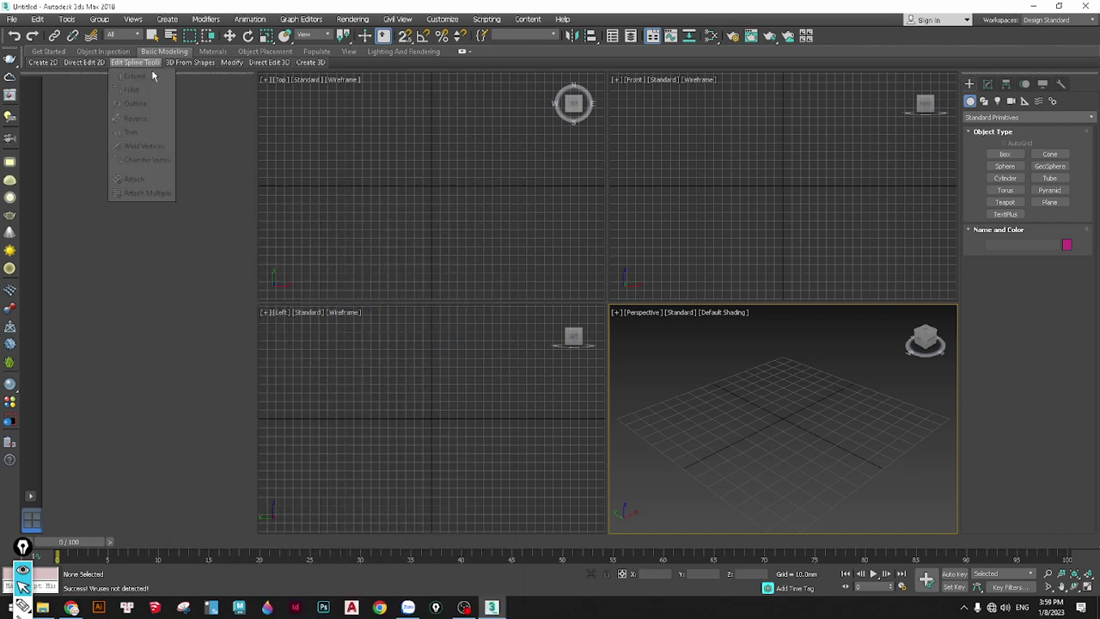
{"action": "left_click_drag", "start_coordinate": [191, 71], "coordinate": [472, 211]}
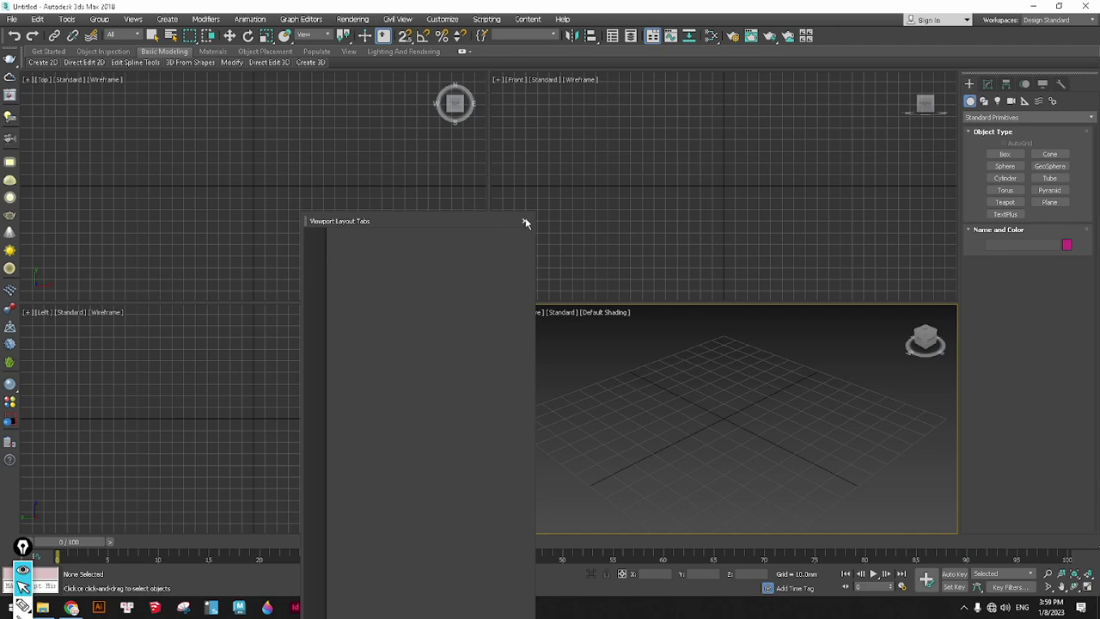
{"action": "left_click", "coordinate": [525, 223]}
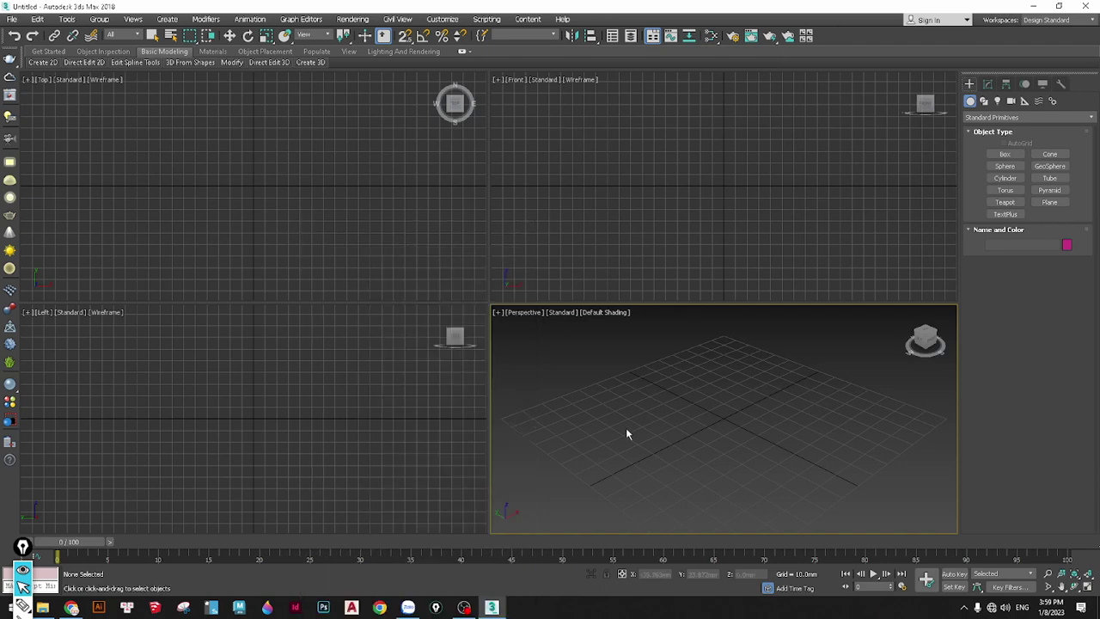
{"action": "right_click", "coordinate": [835, 25]}
{"action": "left_click", "coordinate": [858, 72]}
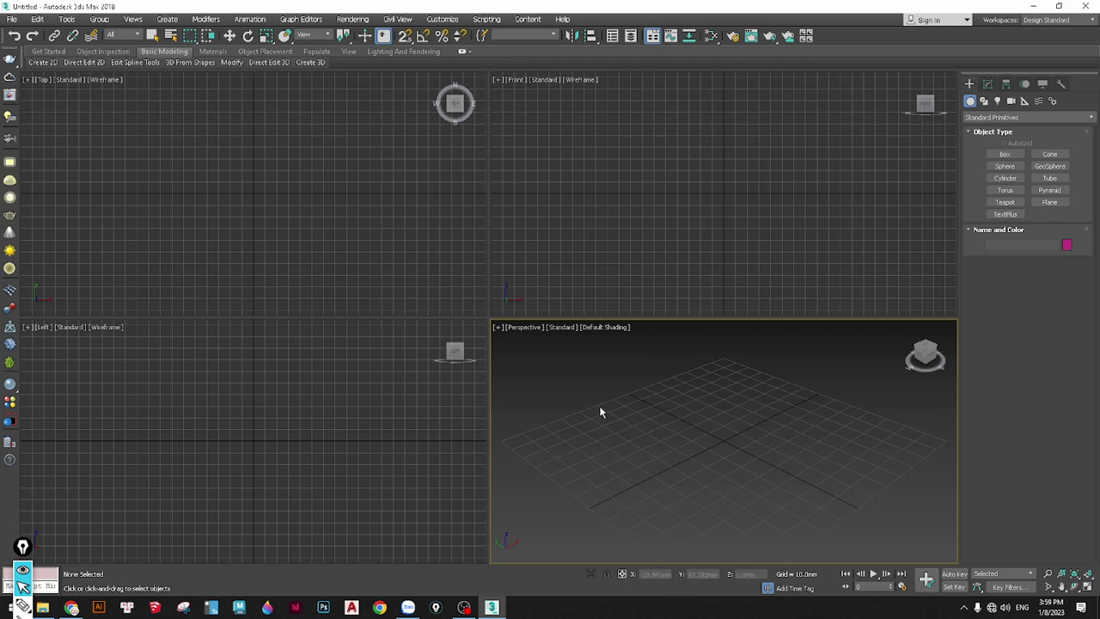
Check the Rendered Frame Window, switch the Material Editor from Slate to Compact mode, and close it
{"action": "left_click", "coordinate": [751, 36]}
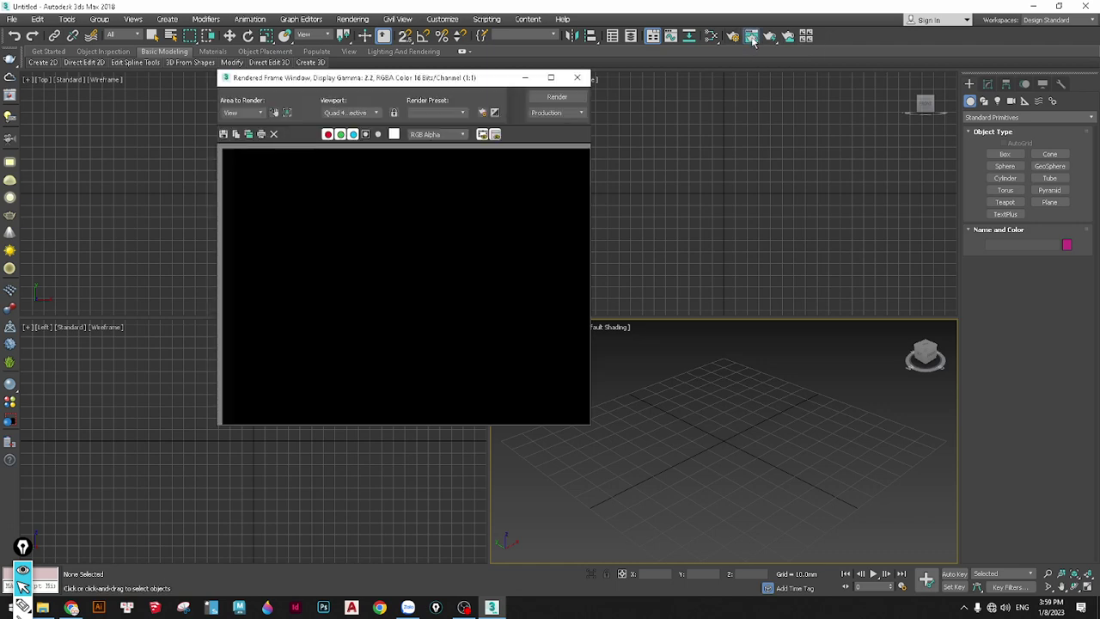
{"action": "left_click", "coordinate": [578, 78]}
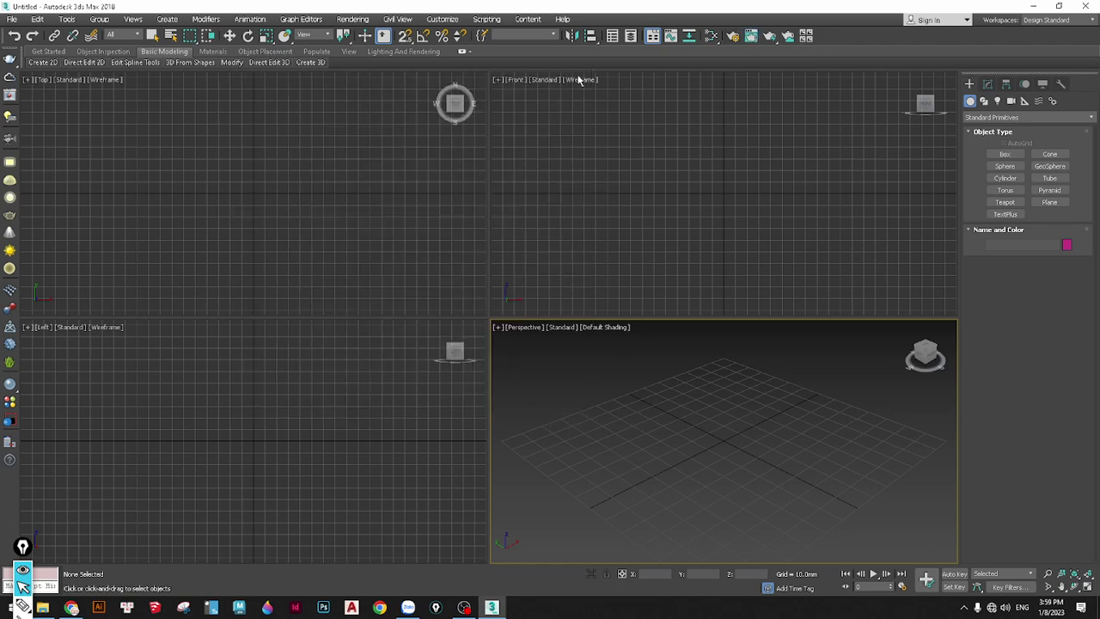
{"action": "left_click", "coordinate": [711, 37]}
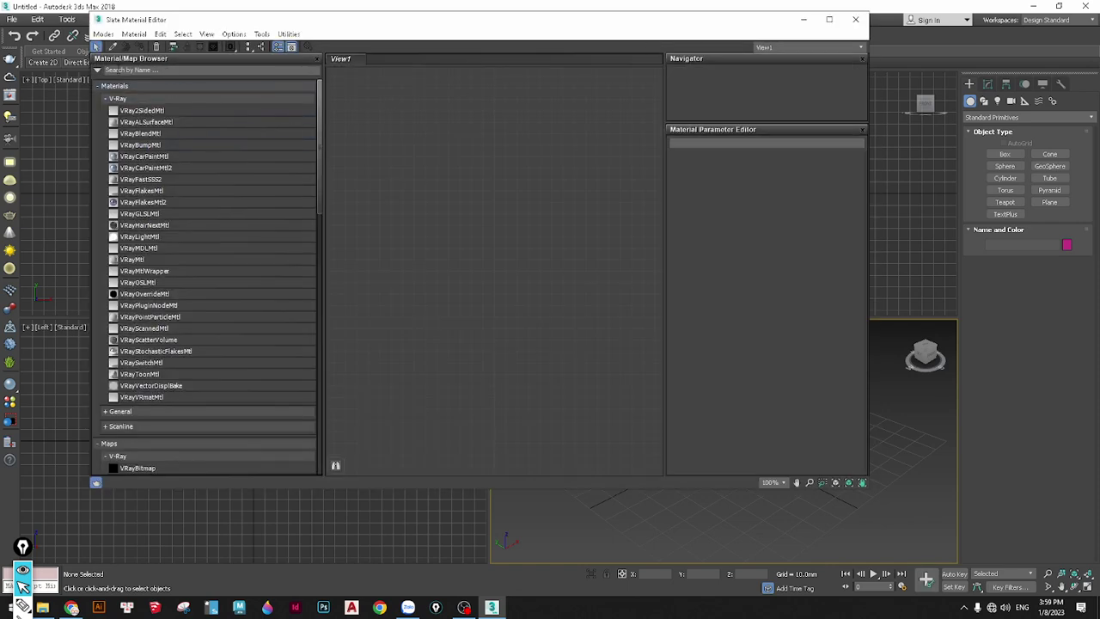
{"action": "left_click", "coordinate": [102, 35]}
{"action": "left_click", "coordinate": [133, 48]}
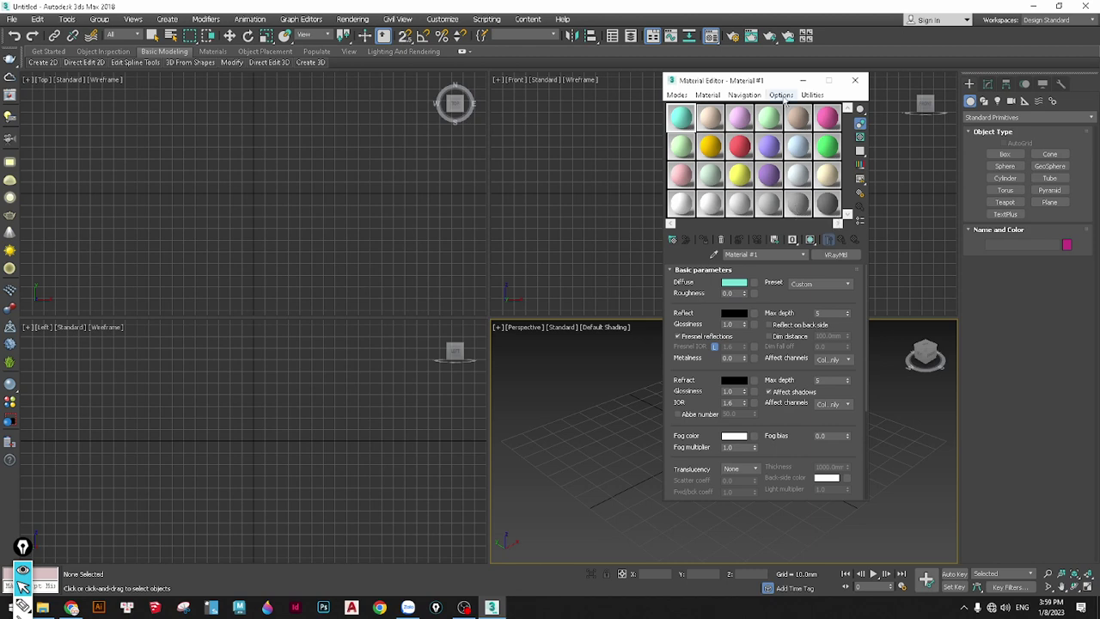
{"action": "left_click", "coordinate": [854, 82]}
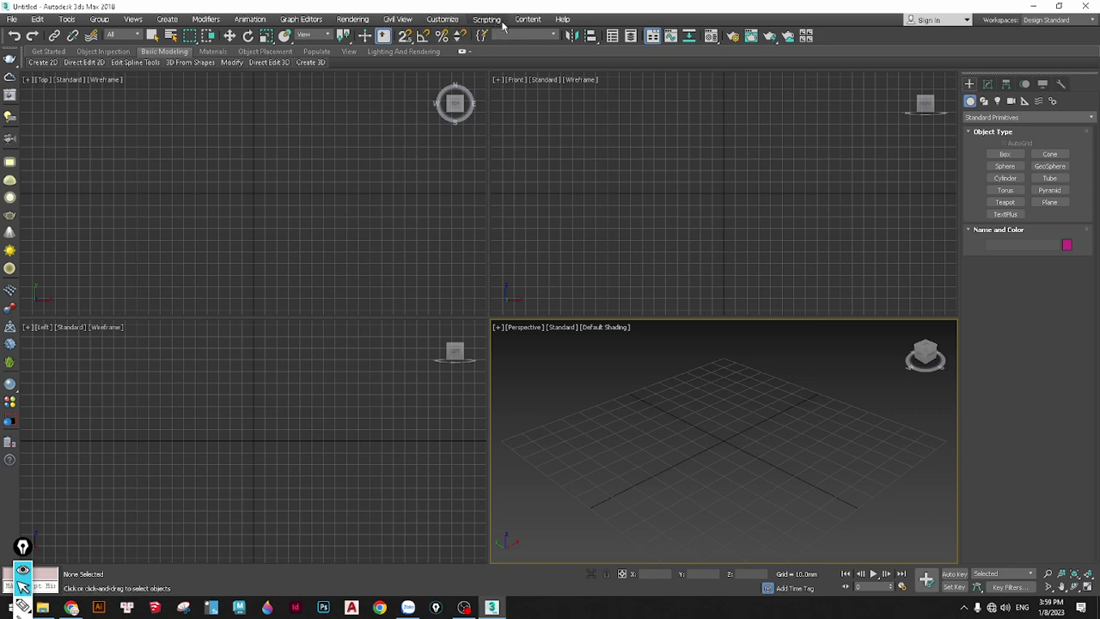
Examine the V-Ray, GI, Settings, Render Elements and Common options in Render Setup
{"action": "left_click", "coordinate": [731, 37]}
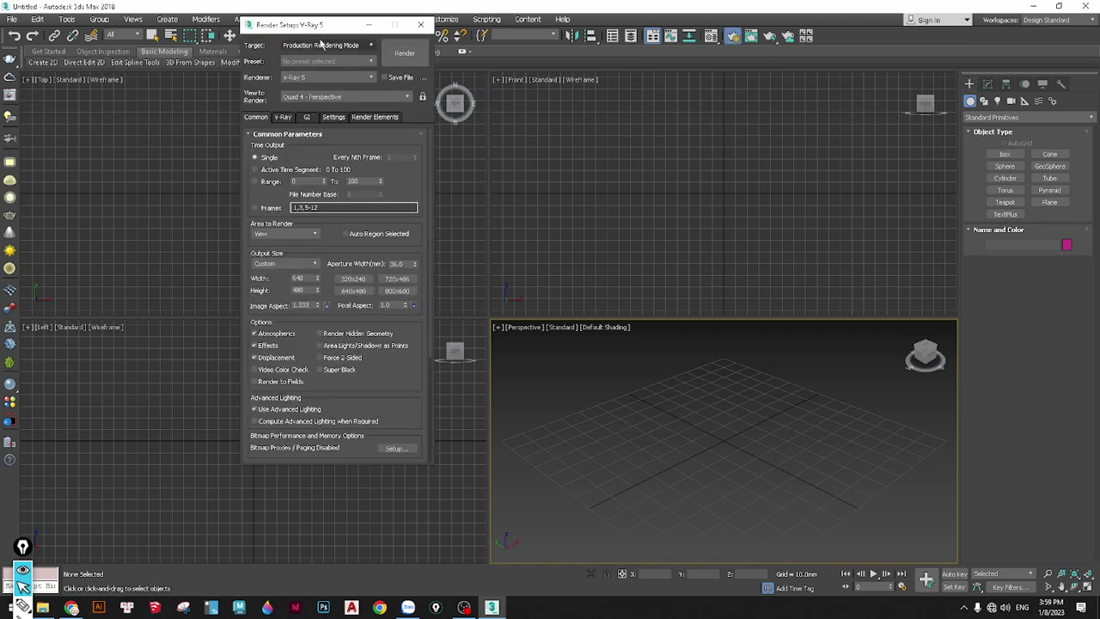
{"action": "left_click_drag", "start_coordinate": [329, 28], "coordinate": [725, 74]}
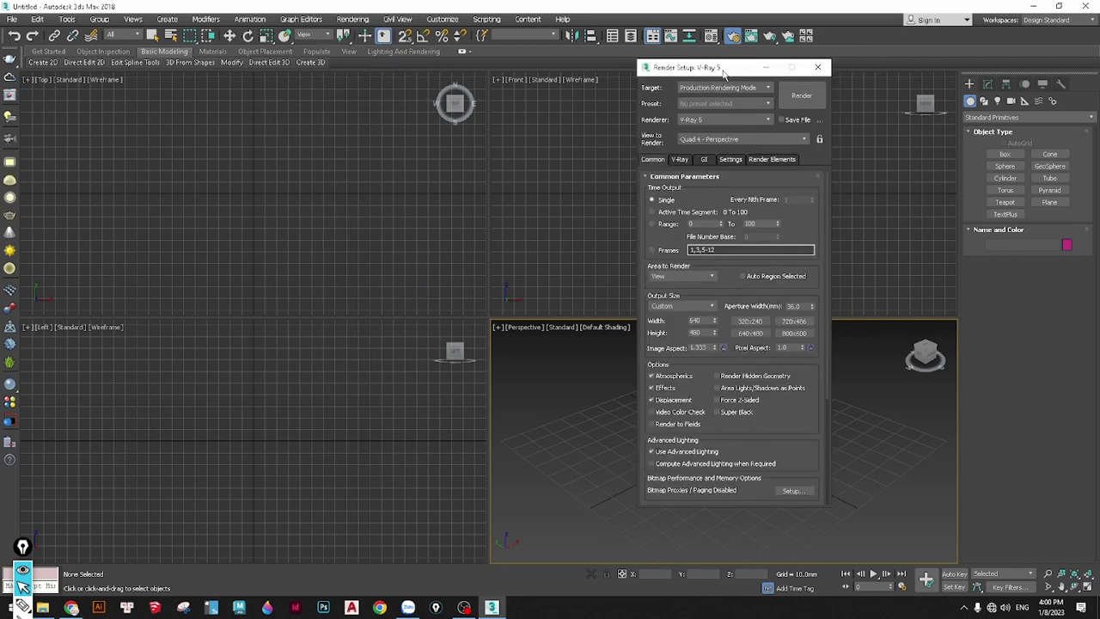
{"action": "left_click", "coordinate": [675, 162]}
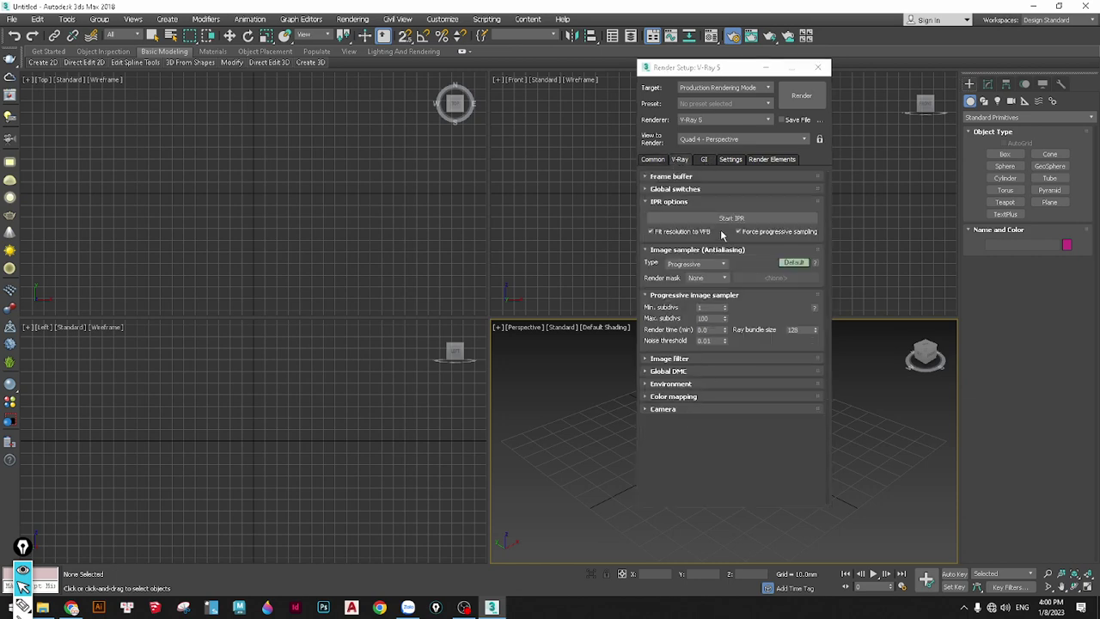
{"action": "left_click", "coordinate": [724, 165]}
{"action": "left_click", "coordinate": [765, 162]}
{"action": "left_click", "coordinate": [706, 163]}
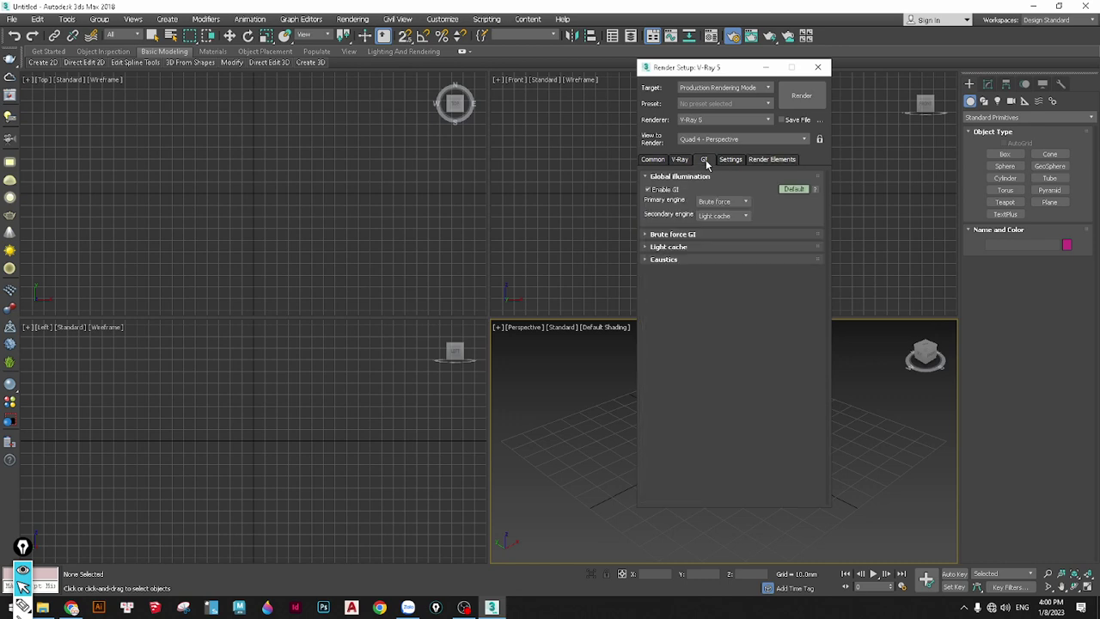
{"action": "left_click", "coordinate": [654, 161]}
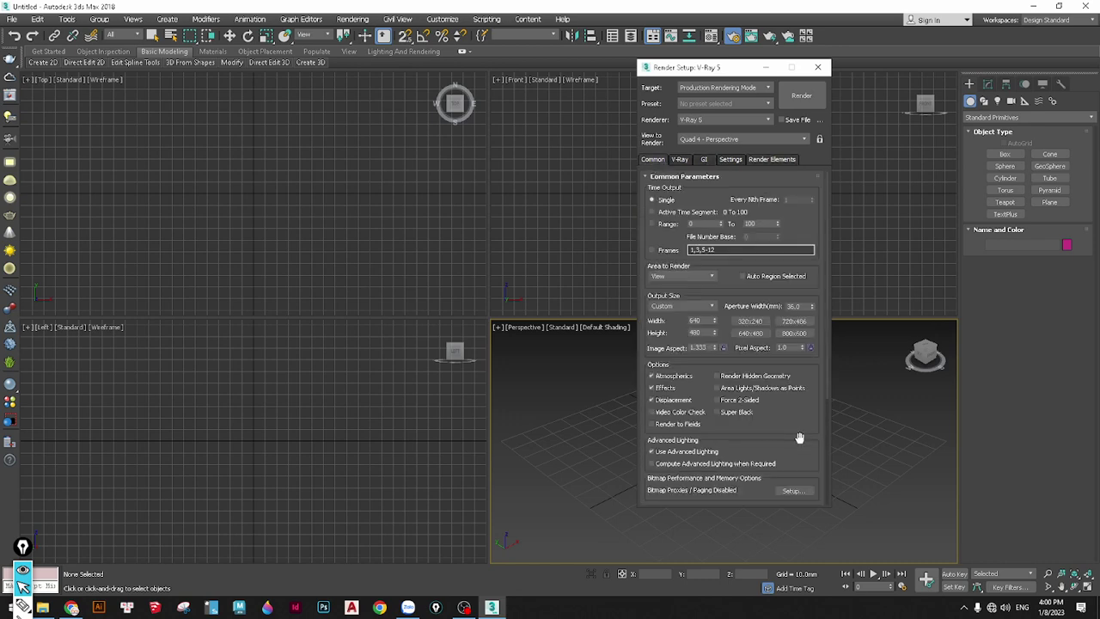
Review the assigned renderers and the available production renderer choices in Render Setup, and close it without changes
{"action": "scroll", "coordinate": [799, 439], "scroll_direction": "down", "scroll_amount": 6}
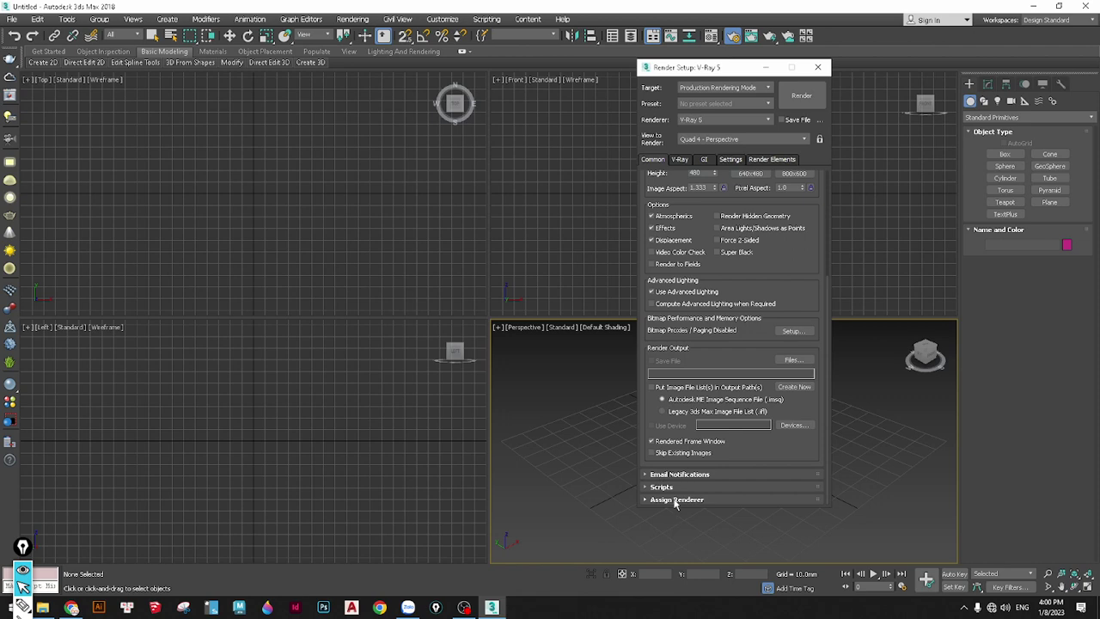
{"action": "left_click", "coordinate": [674, 502]}
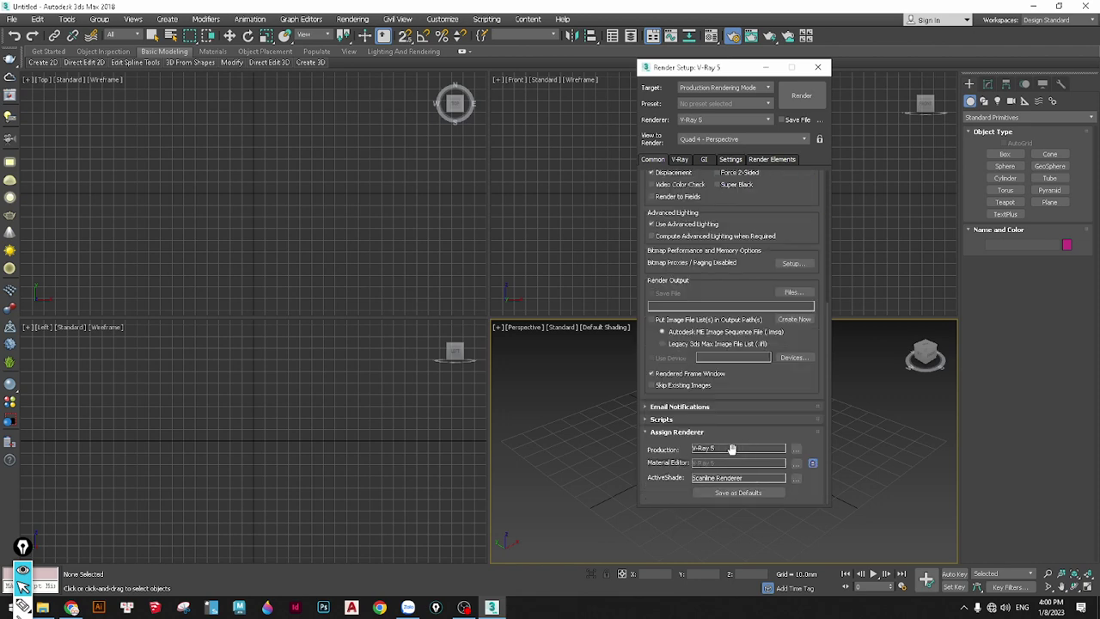
{"action": "left_click", "coordinate": [796, 448]}
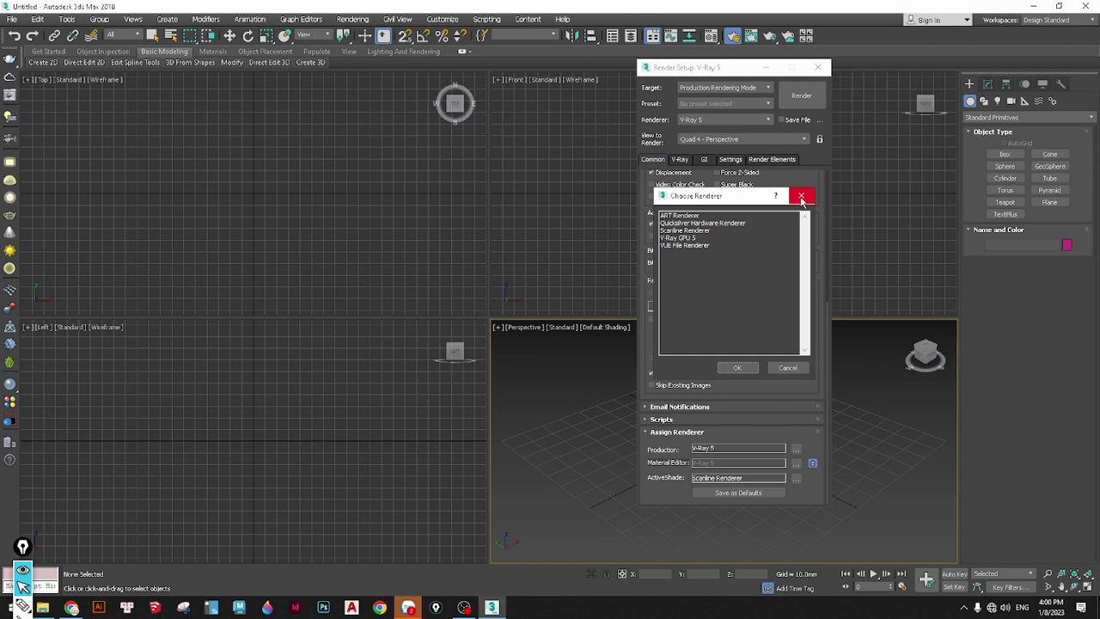
{"action": "left_click", "coordinate": [801, 196]}
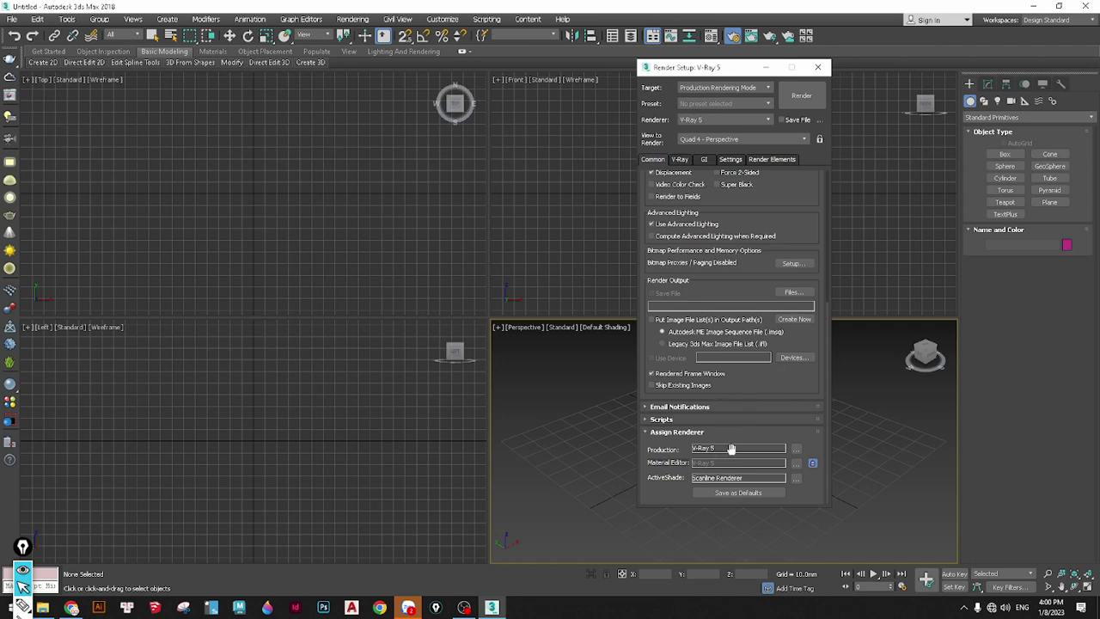
{"action": "left_click", "coordinate": [821, 67]}
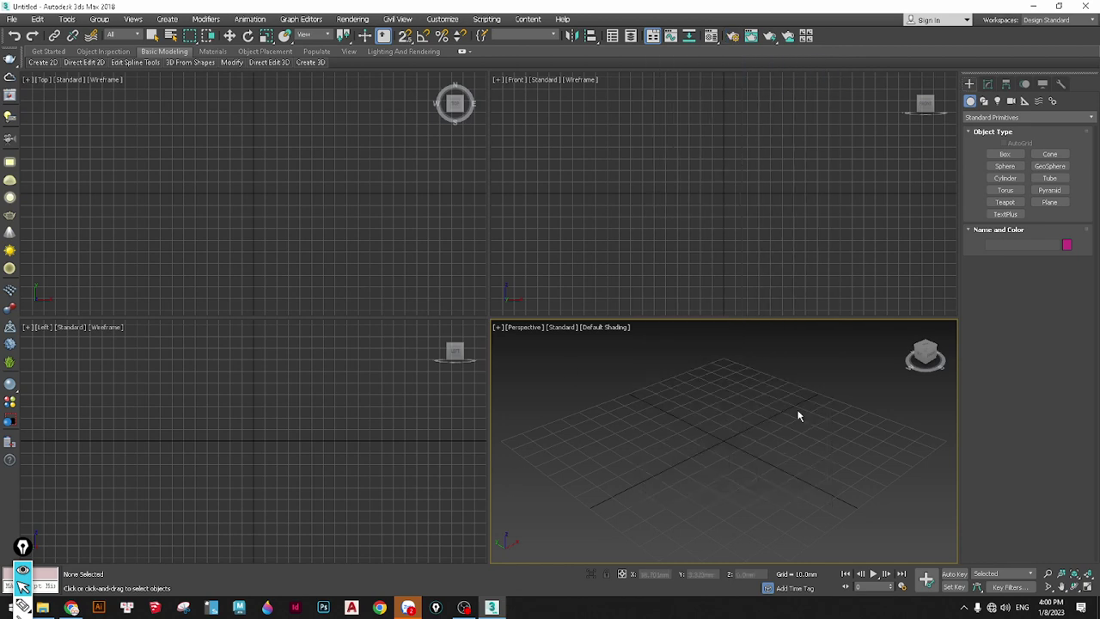
Create a plane about 124 by 116 mm in the Perspective view, with a box about 31 by 19 by 19 mm on it
{"action": "left_click", "coordinate": [1049, 202]}
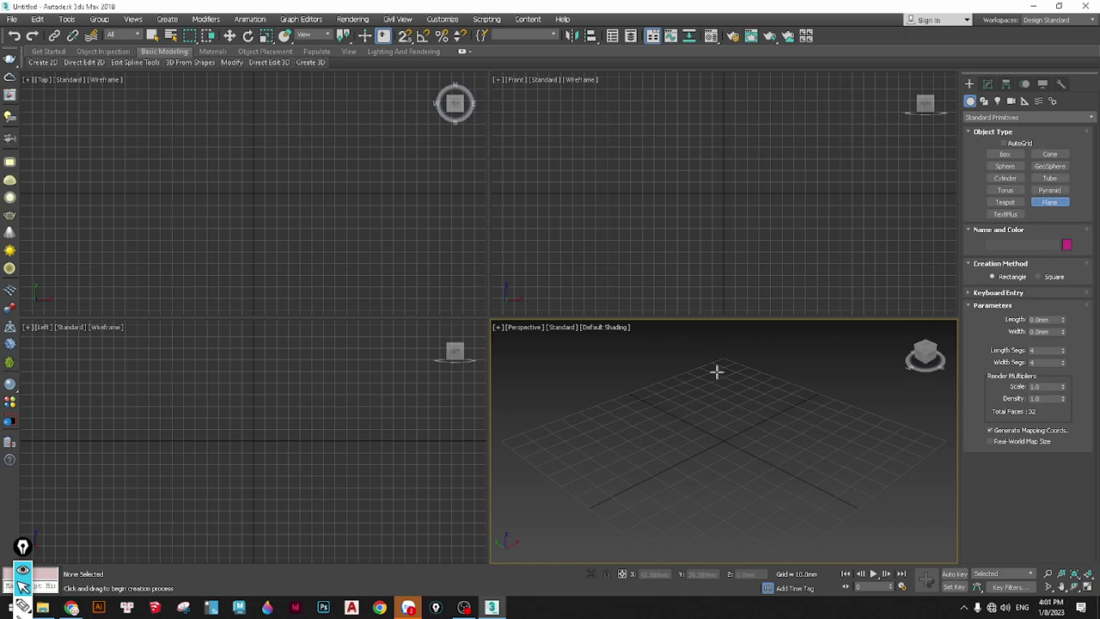
{"action": "left_click_drag", "start_coordinate": [717, 370], "coordinate": [672, 537]}
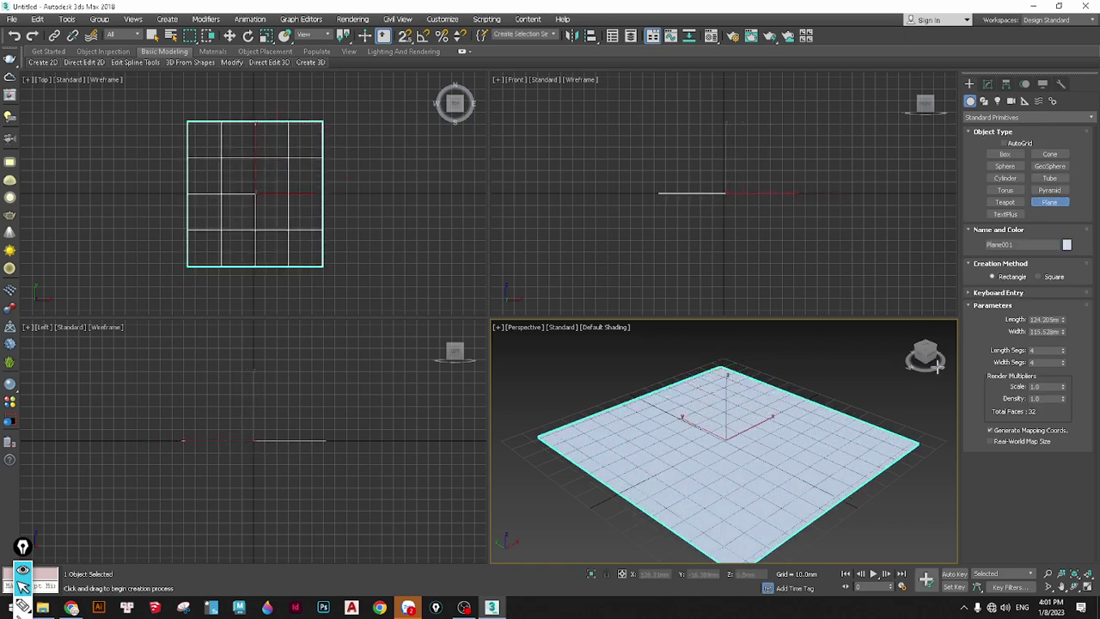
{"action": "left_click", "coordinate": [1005, 154]}
{"action": "left_click_drag", "start_coordinate": [700, 456], "coordinate": [700, 421]}
{"action": "left_click", "coordinate": [628, 373]}
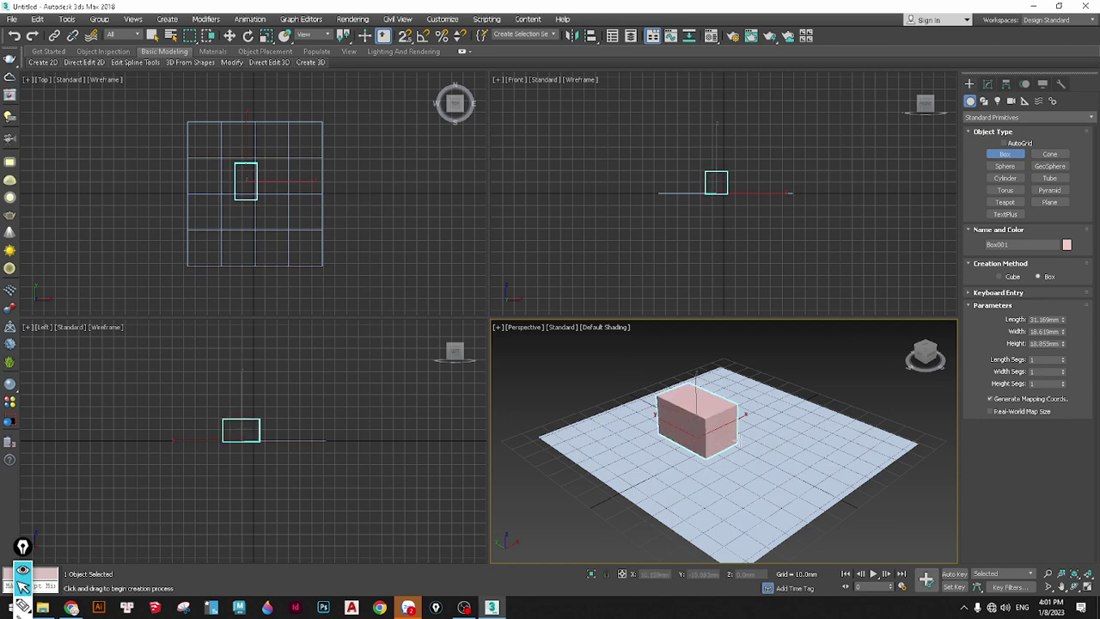
Place a V-Ray dome light beside the plane, test-render the Perspective view in the V-Ray Frame Buffer, and deselect the light
{"action": "left_click", "coordinate": [10, 181]}
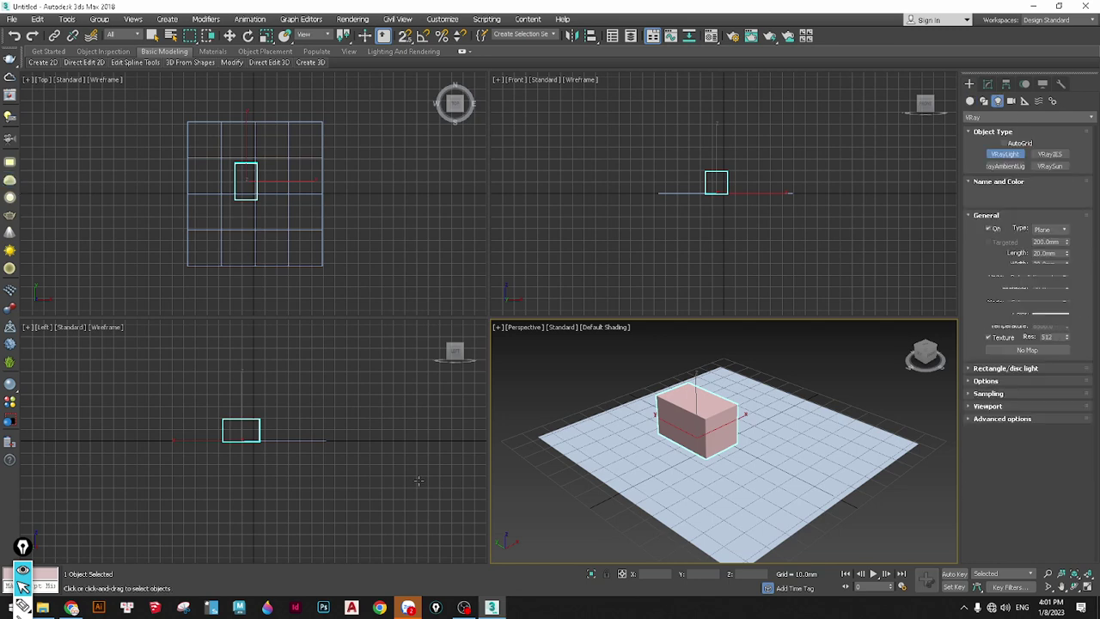
{"action": "left_click", "coordinate": [538, 492]}
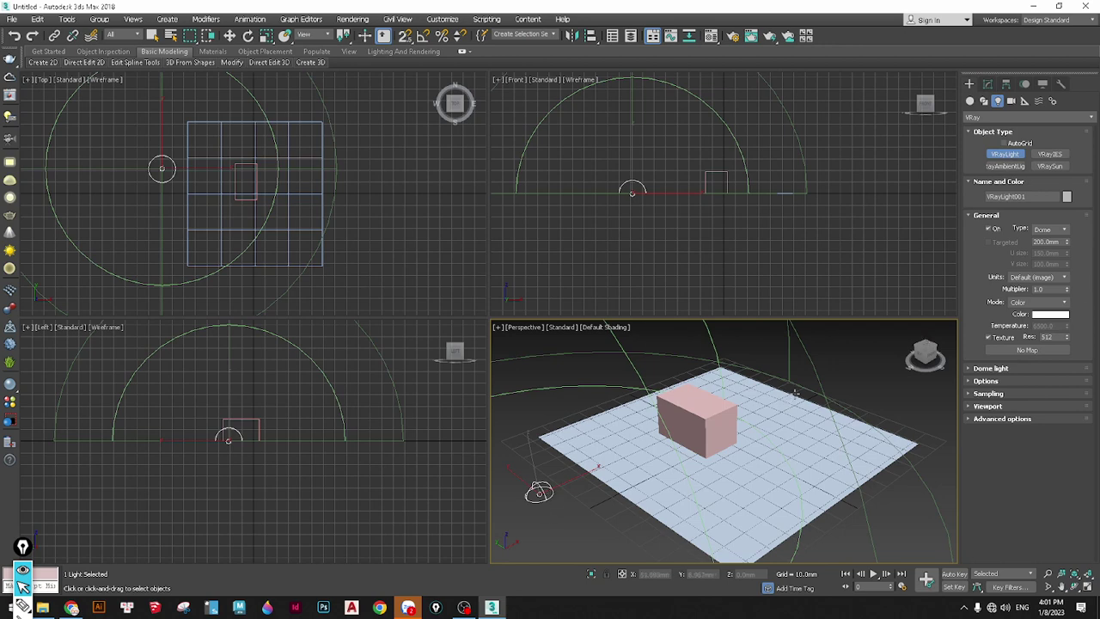
{"action": "key", "text": "shift+q"}
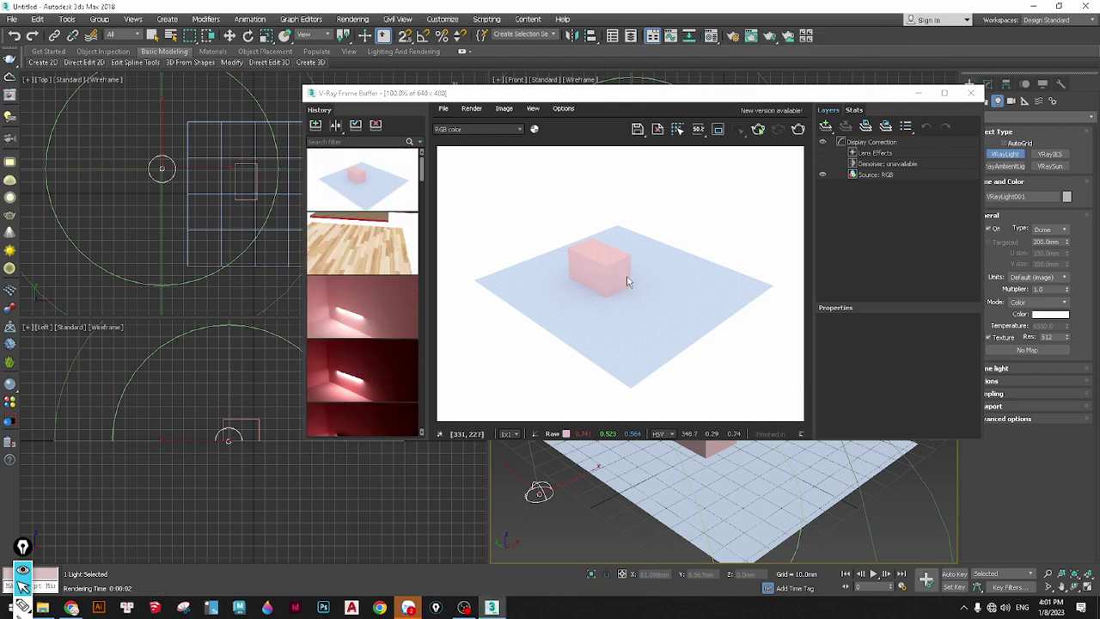
{"action": "scroll", "coordinate": [628, 278], "scroll_direction": "up", "scroll_amount": 4}
{"action": "scroll", "coordinate": [630, 278], "scroll_direction": "down", "scroll_amount": 4}
{"action": "left_click", "coordinate": [970, 93]}
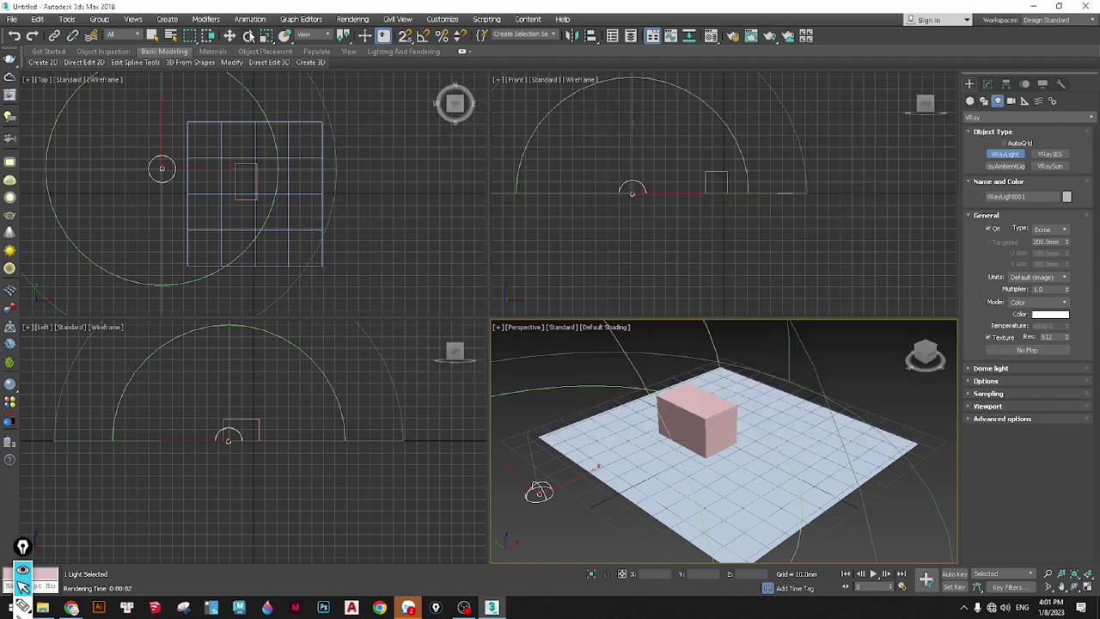
{"action": "left_click", "coordinate": [229, 35]}
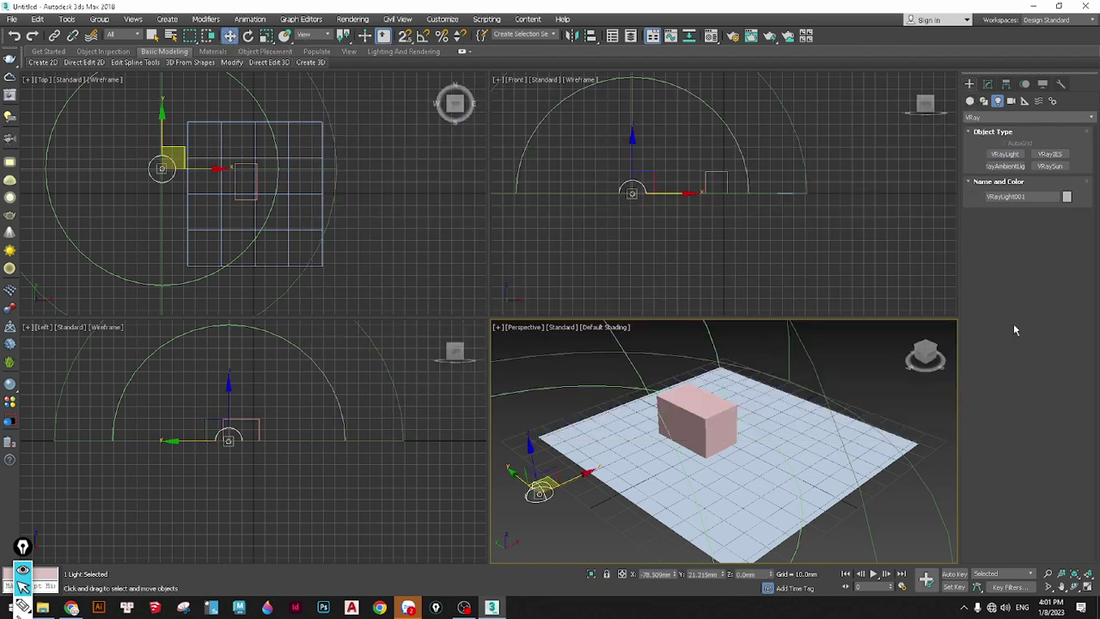
{"action": "left_click", "coordinate": [861, 381]}
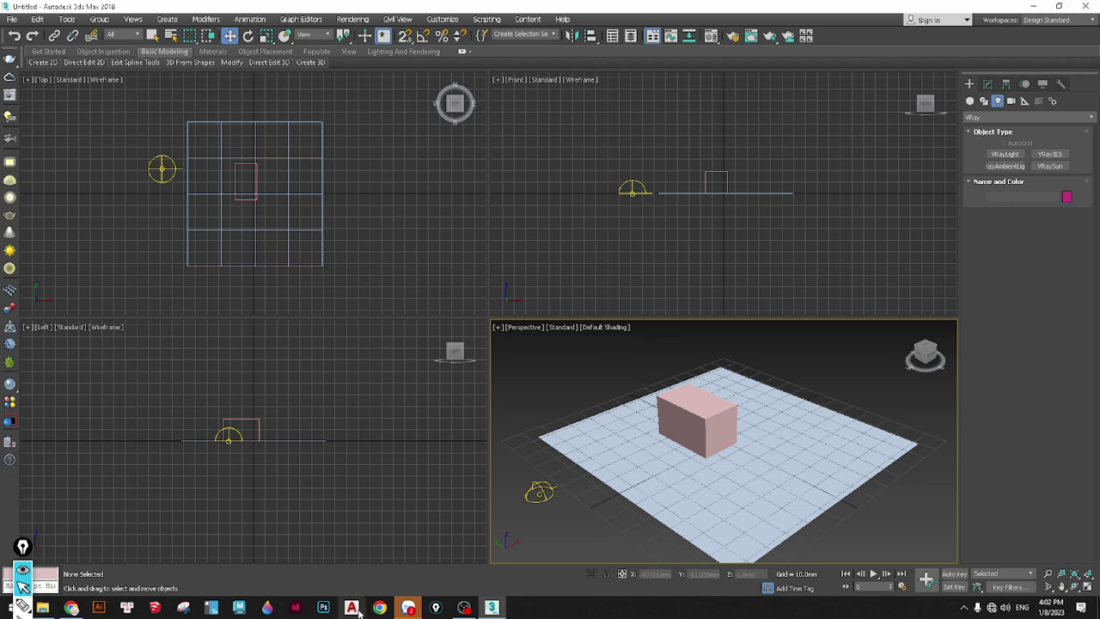
End the suspended screen show in NetSupport School and exit that program
{"action": "left_click", "coordinate": [964, 607]}
{"action": "left_click", "coordinate": [976, 538]}
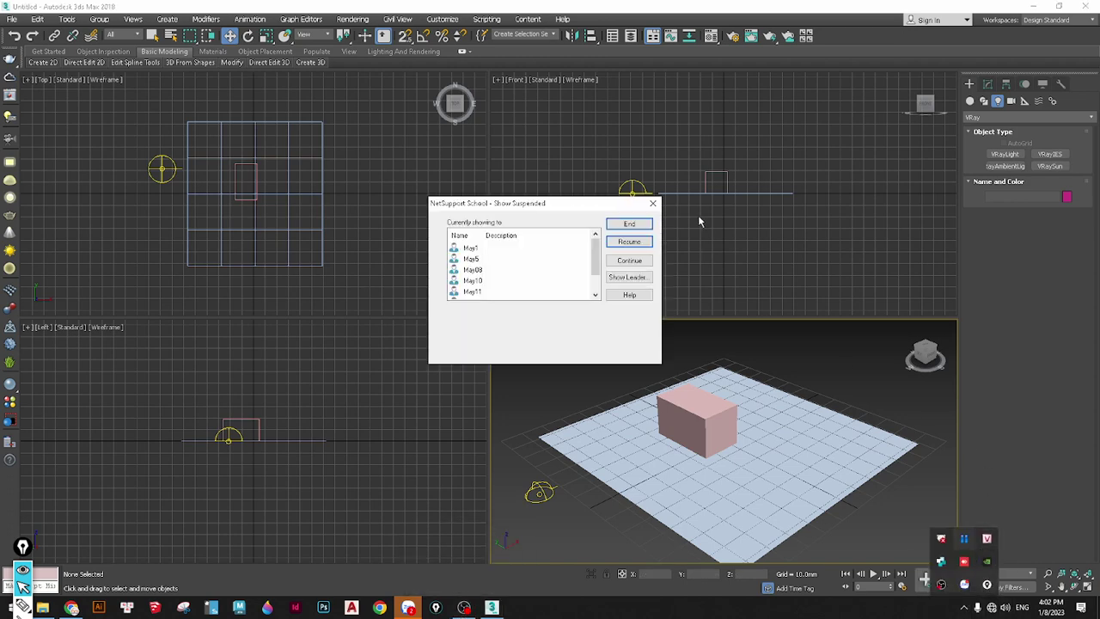
{"action": "left_click", "coordinate": [628, 224]}
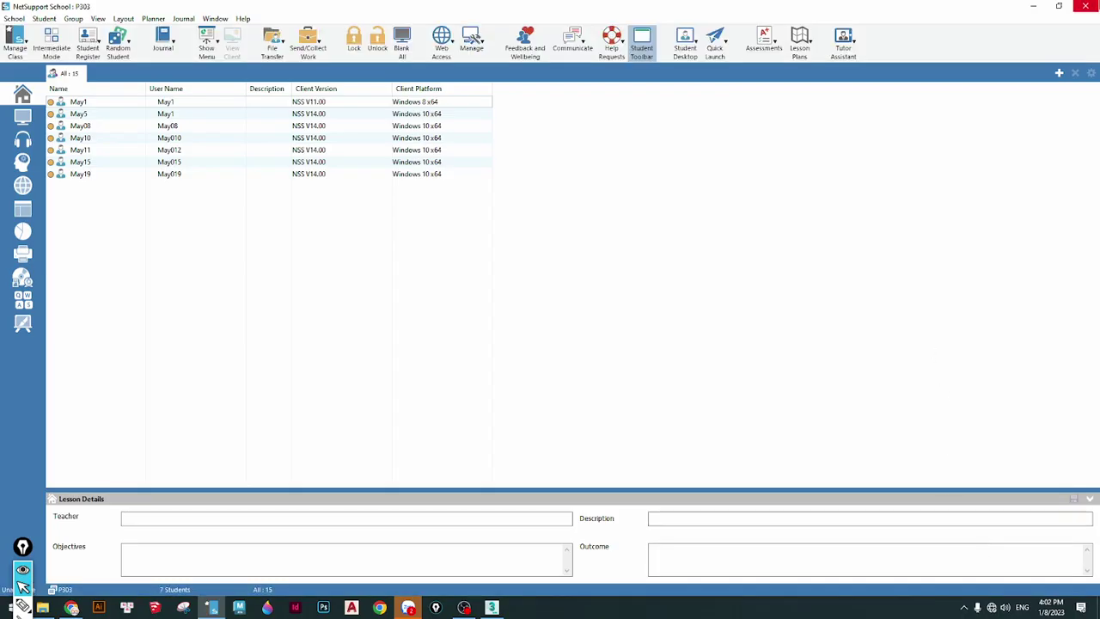
{"action": "left_click", "coordinate": [1087, 6]}
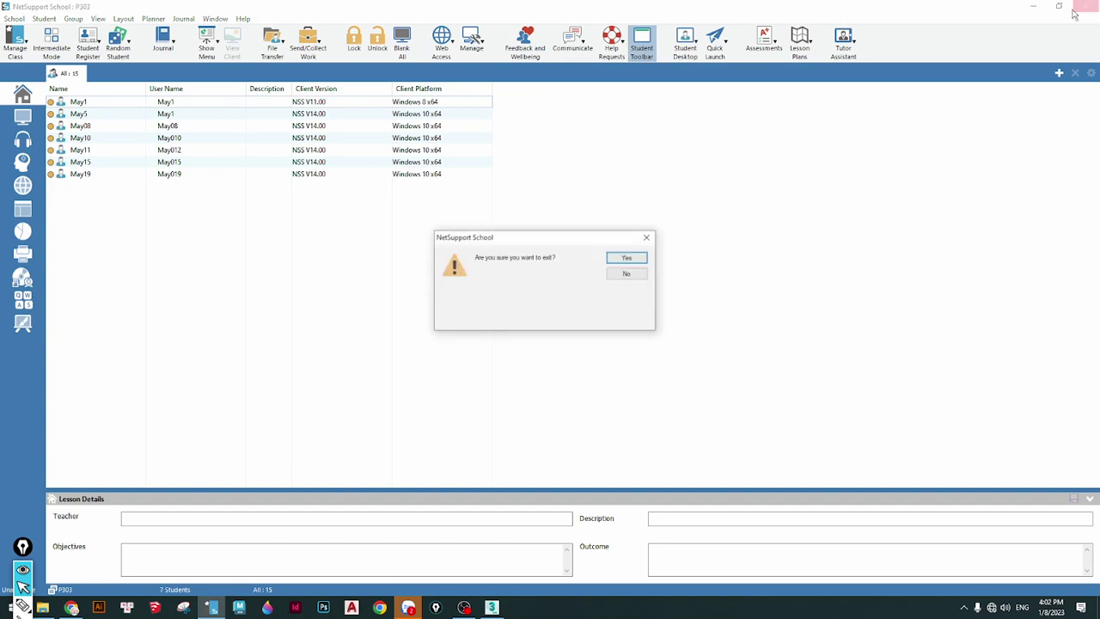
{"action": "left_click", "coordinate": [629, 257]}
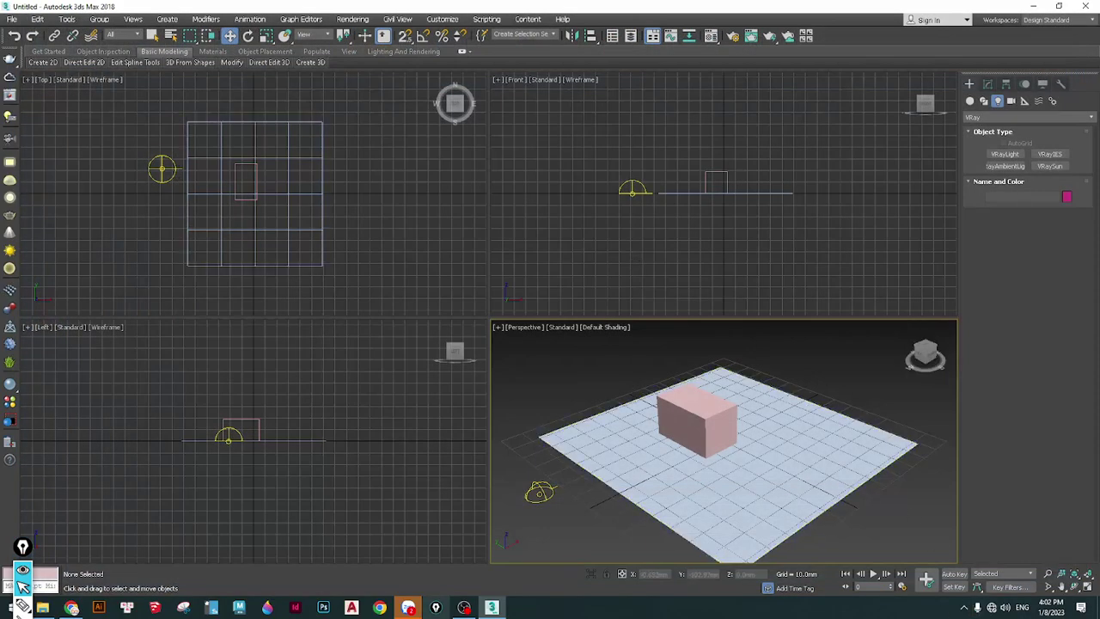